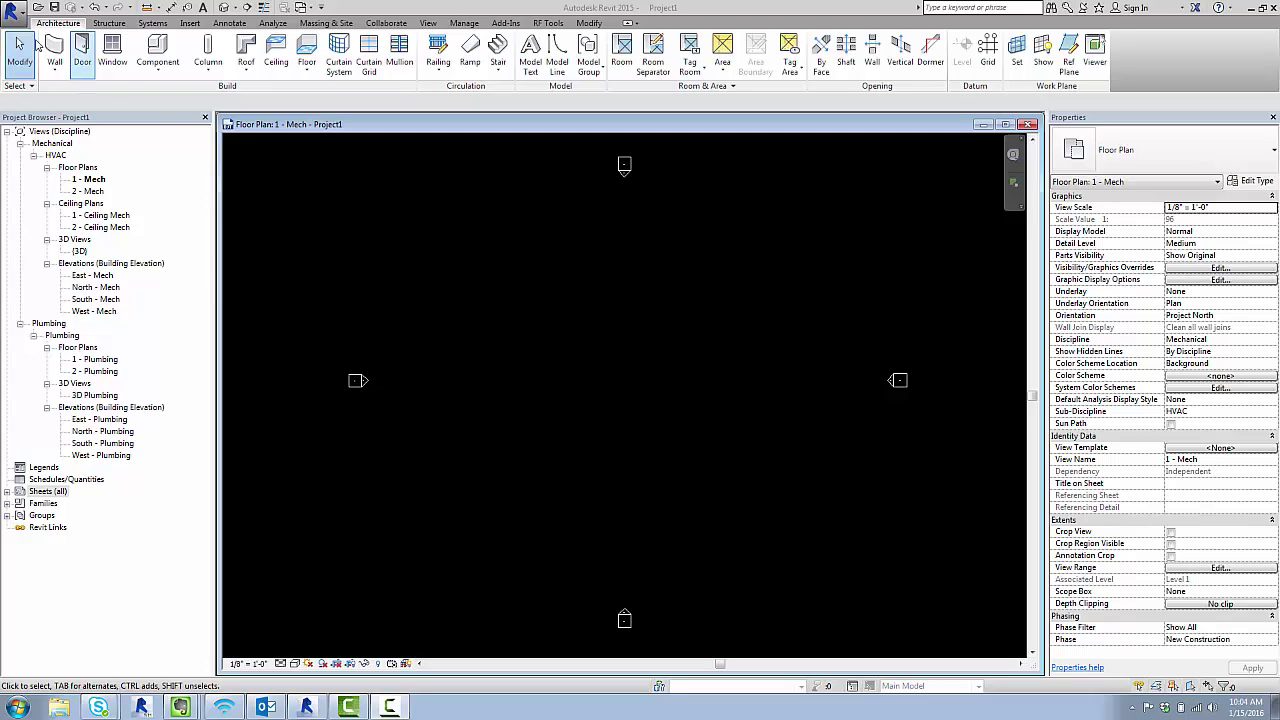
- Create a new annotation family from the Generic Annotation.rft template
{"action": "left_click", "coordinate": [14, 11]}
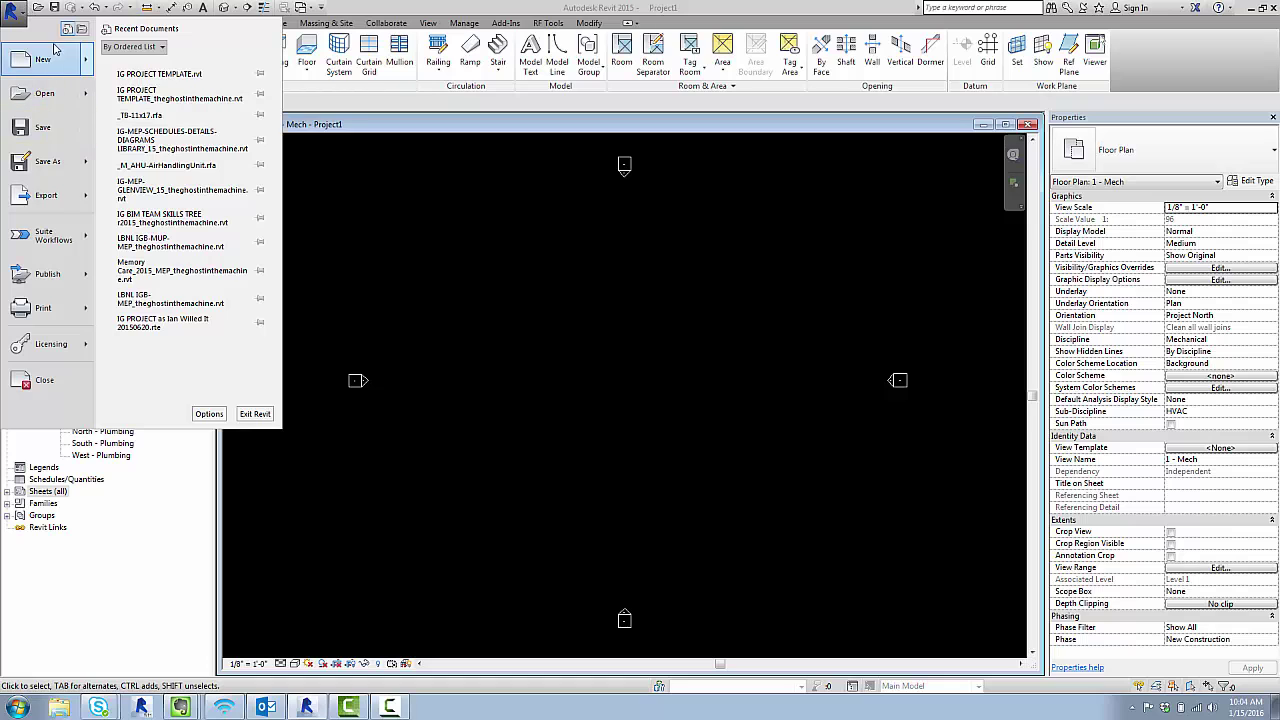
{"action": "mouse_move", "coordinate": [58, 55]}
{"action": "left_click", "coordinate": [146, 104]}
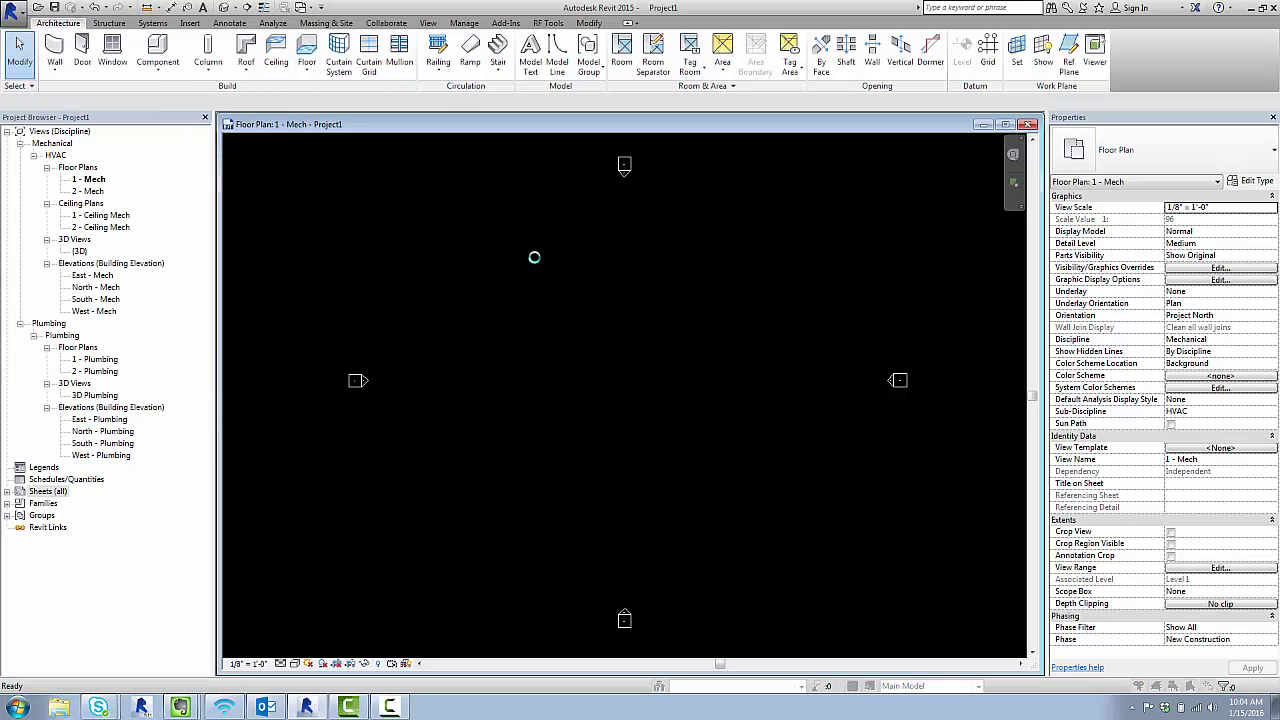
{"action": "double_click", "coordinate": [519, 251]}
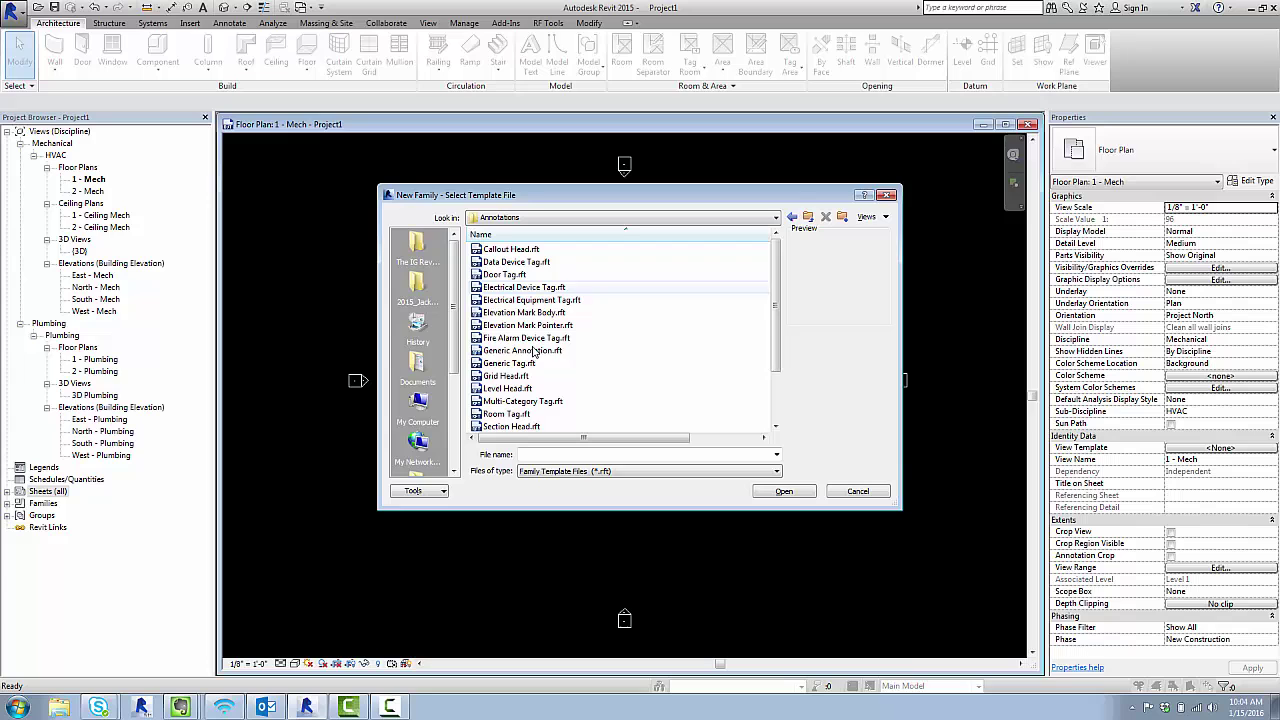
{"action": "left_click", "coordinate": [535, 352]}
{"action": "left_click", "coordinate": [535, 361]}
{"action": "left_click", "coordinate": [530, 350]}
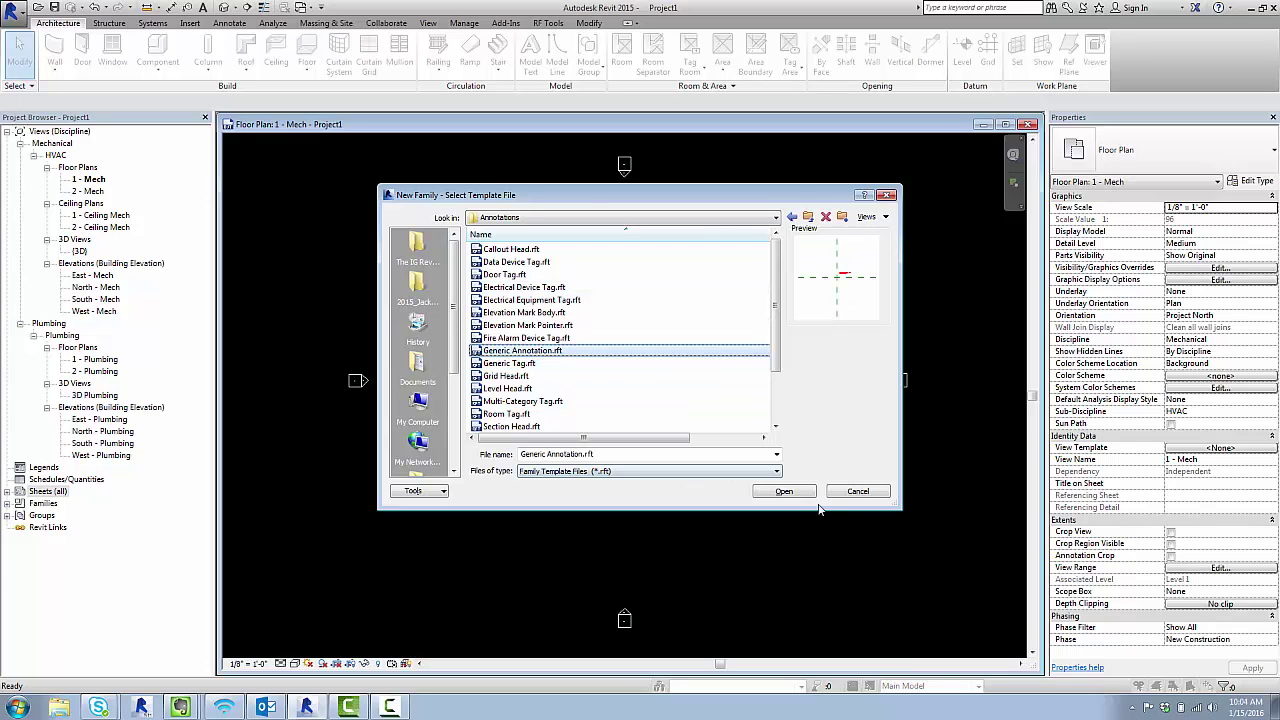
{"action": "left_click", "coordinate": [783, 491]}
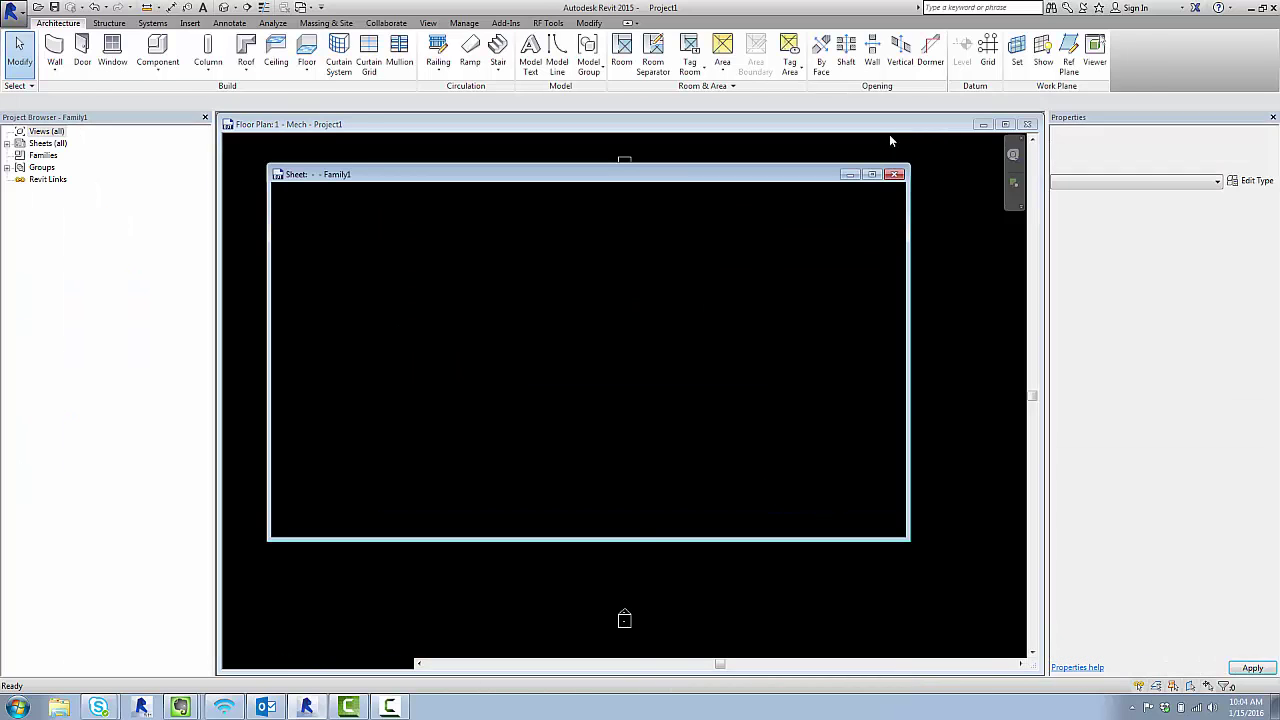
- Maximize the new family's sheet view and delete the red instruction note beside the reference planes
{"action": "left_click", "coordinate": [872, 175]}
{"action": "scroll", "coordinate": [589, 294], "scroll_direction": "up", "scroll_amount": 3}
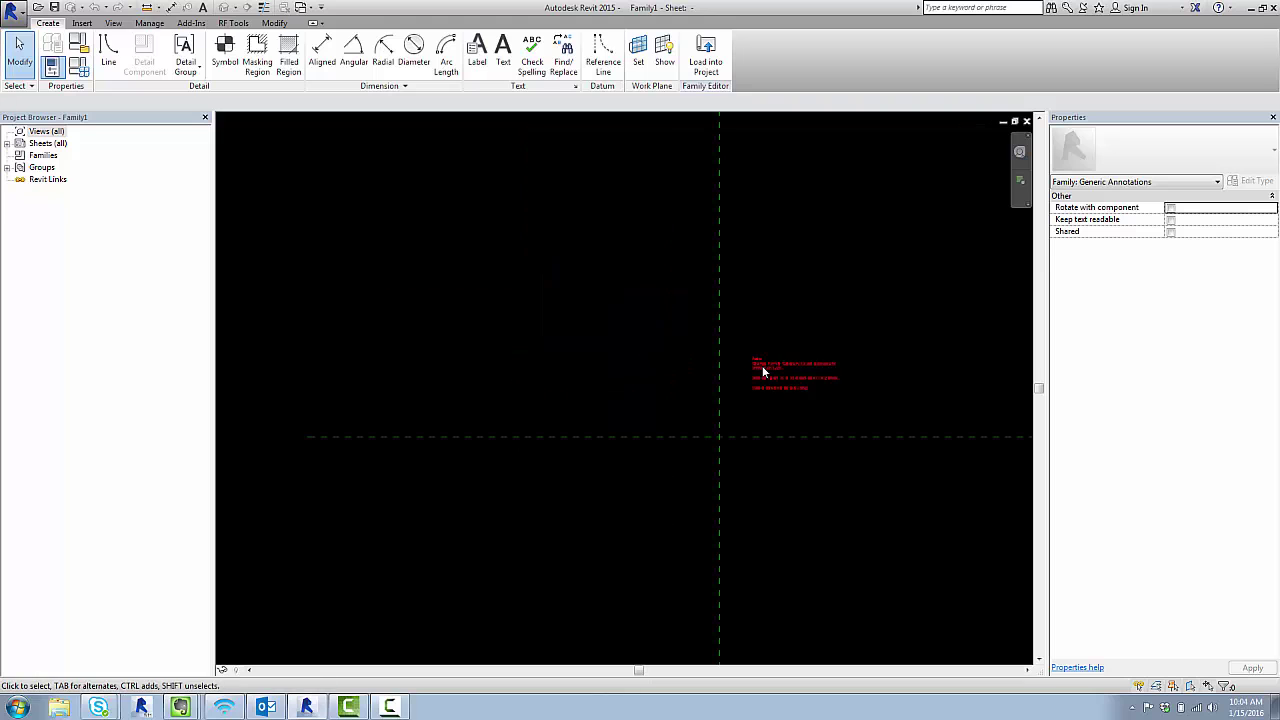
{"action": "left_click", "coordinate": [814, 386]}
{"action": "key", "text": "Delete"}
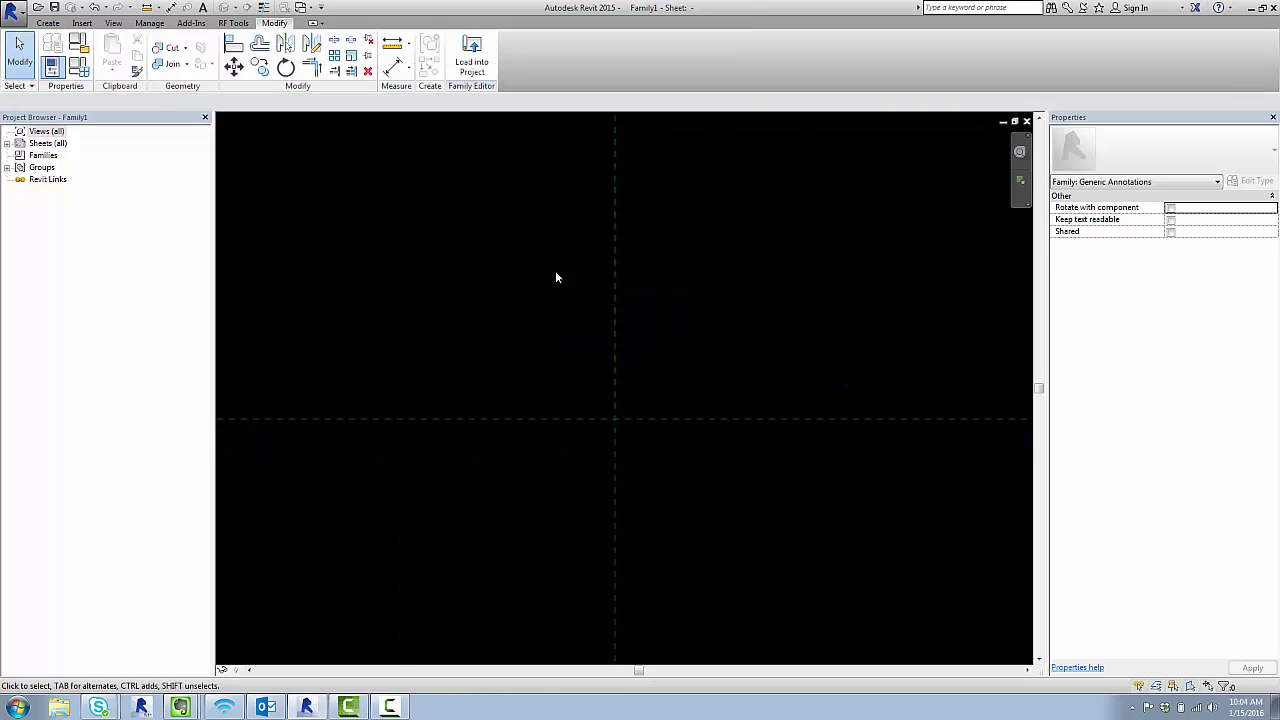
- Place a new label at the intersection of the two reference planes
{"action": "left_click", "coordinate": [47, 24]}
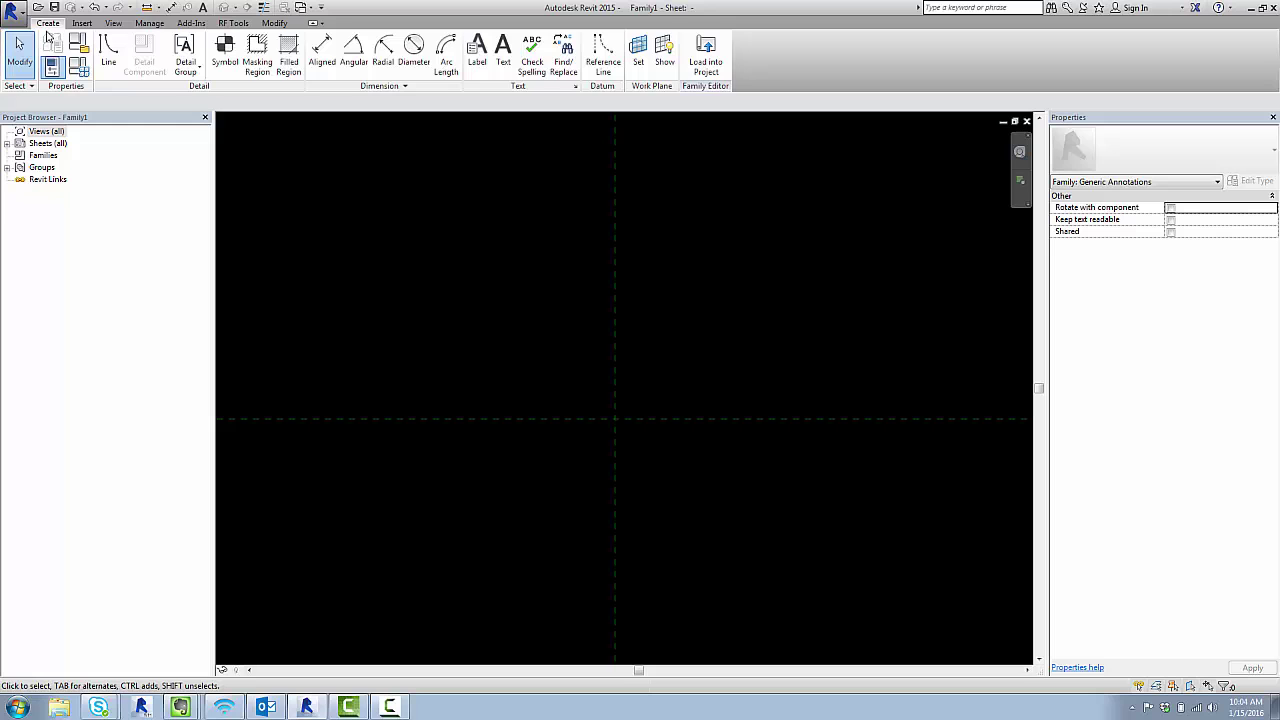
{"action": "left_click", "coordinate": [477, 50]}
{"action": "left_click", "coordinate": [628, 434]}
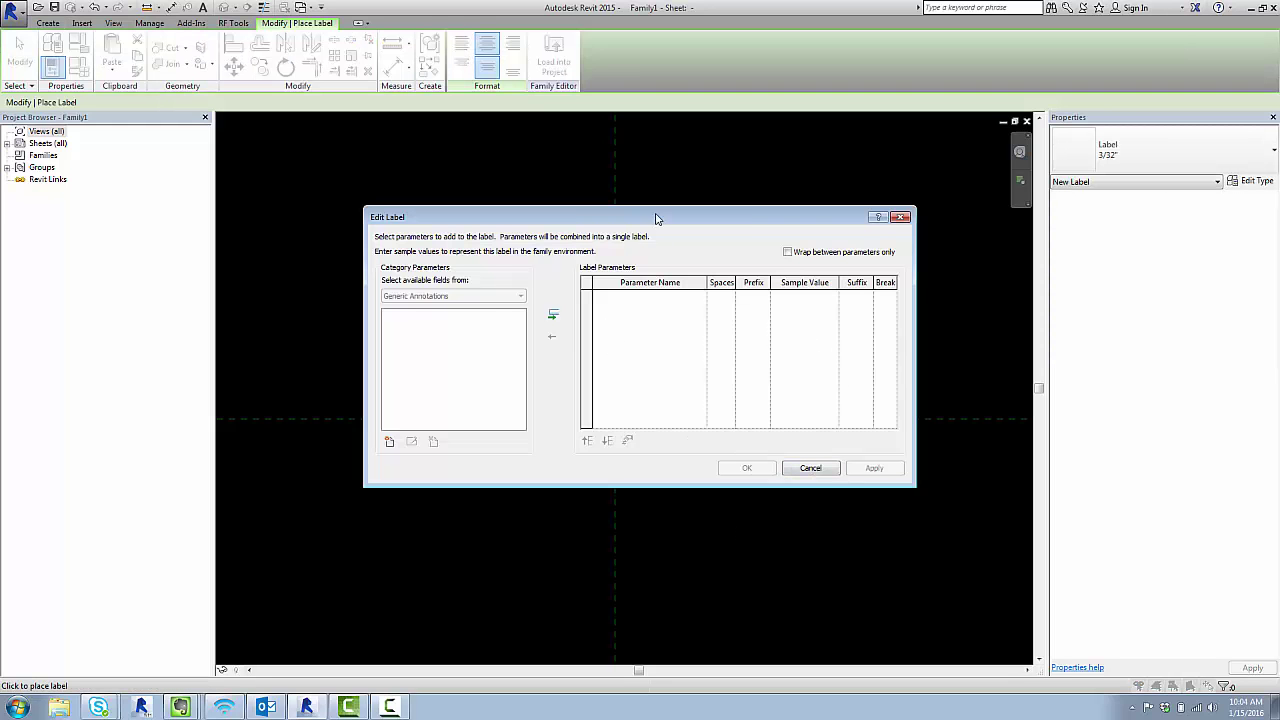
{"action": "left_click_drag", "start_coordinate": [656, 218], "coordinate": [586, 288]}
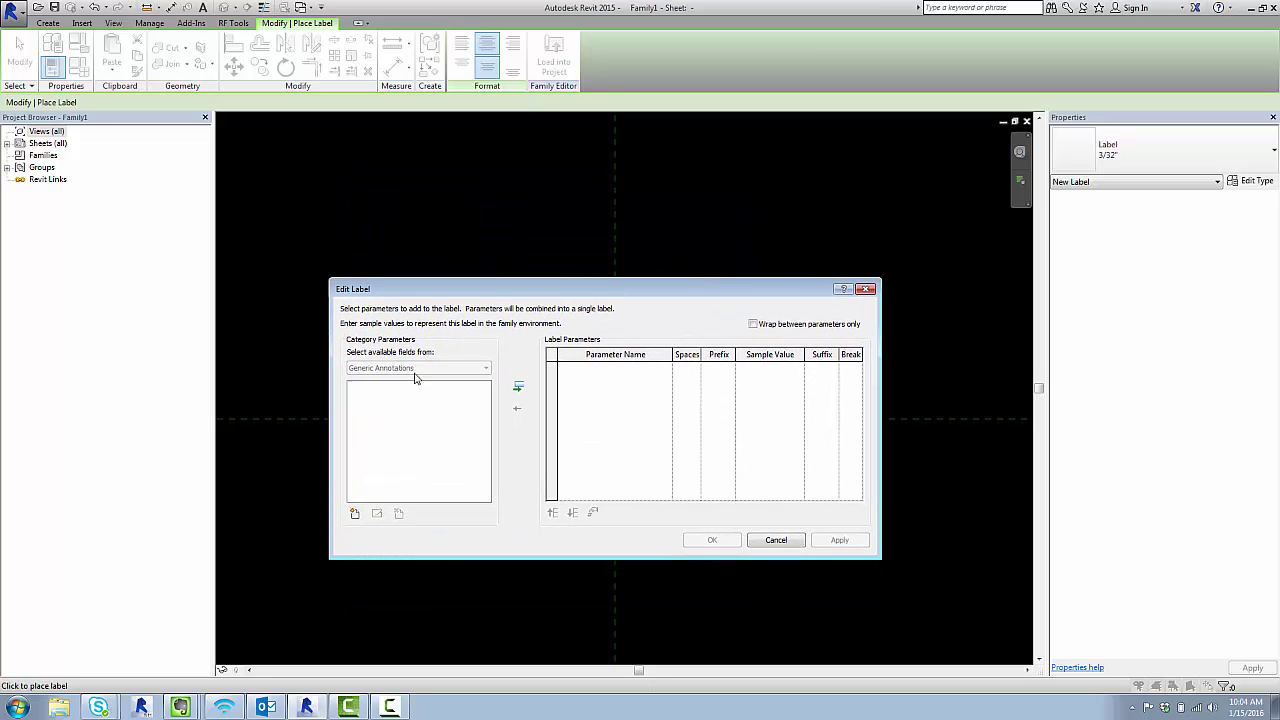
{"action": "left_click_drag", "start_coordinate": [489, 296], "coordinate": [505, 247]}
- Add a family parameter for the label named Note Number, as an instance parameter of type Text
{"action": "left_click", "coordinate": [371, 464]}
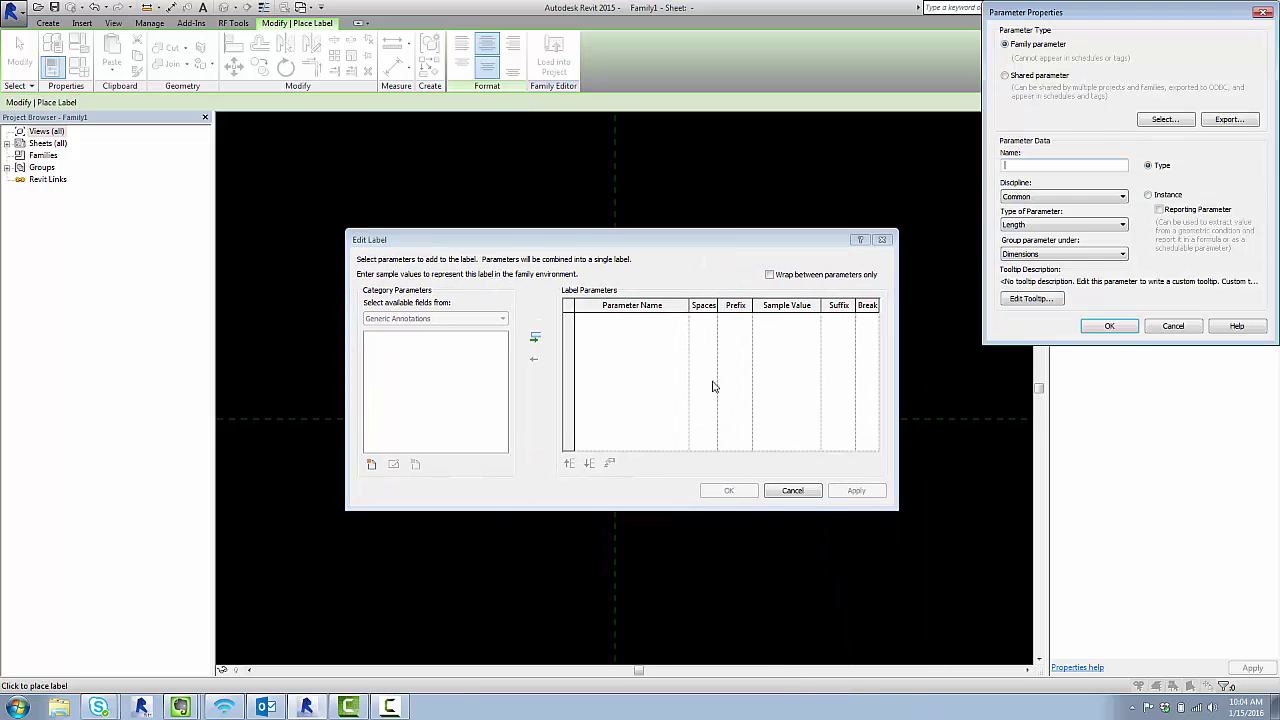
{"action": "type", "text": "Note Nu"}
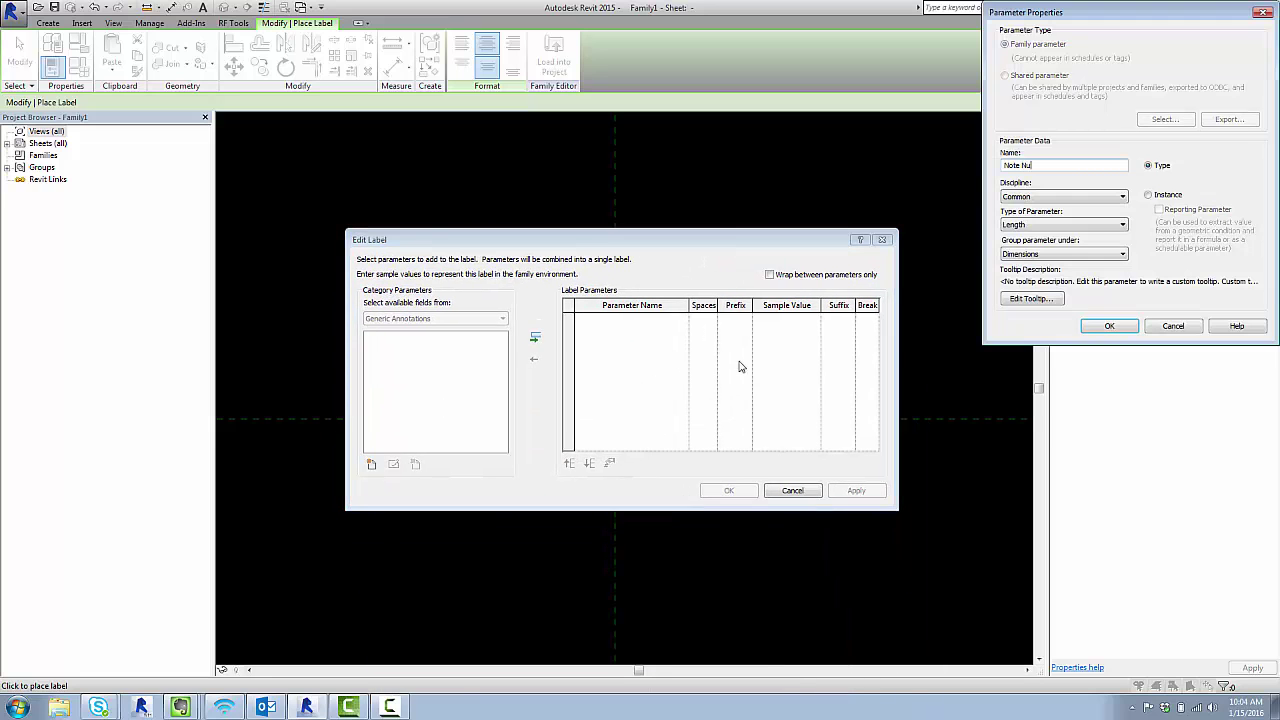
{"action": "key", "text": "Tab"}
{"action": "key", "text": "Tab"}
{"action": "key", "text": "t"}
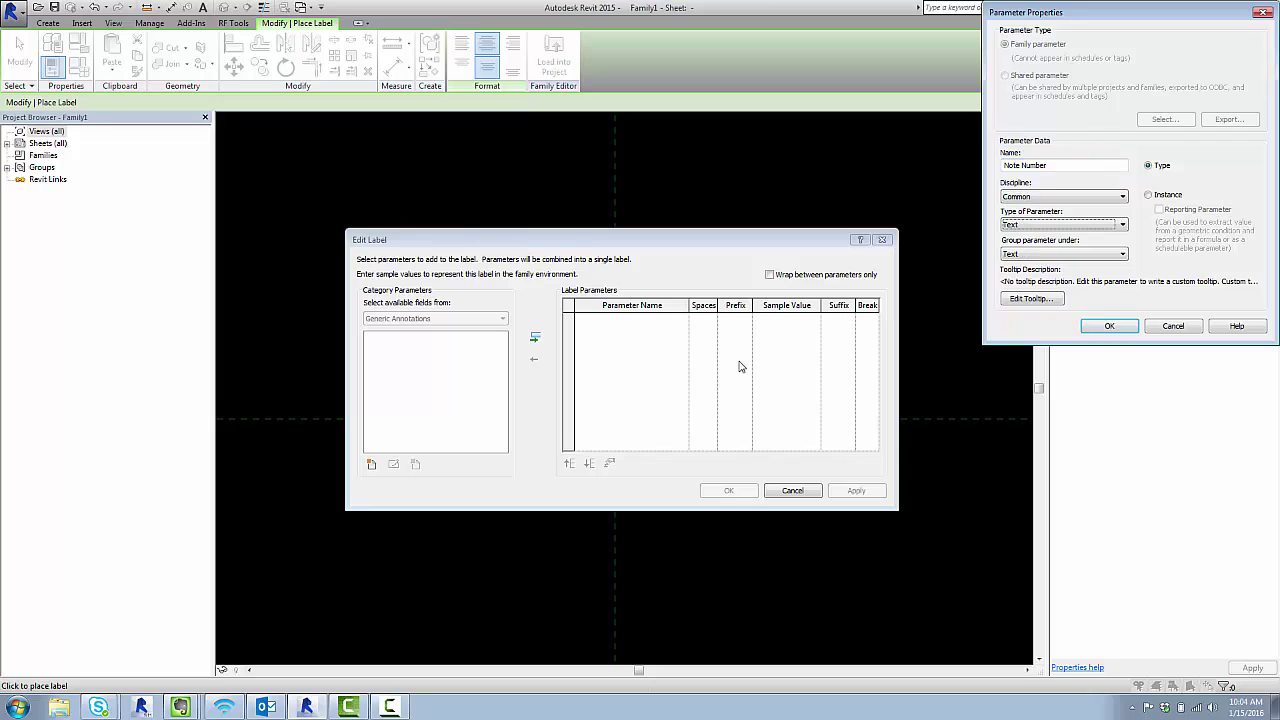
{"action": "left_click", "coordinate": [1158, 198]}
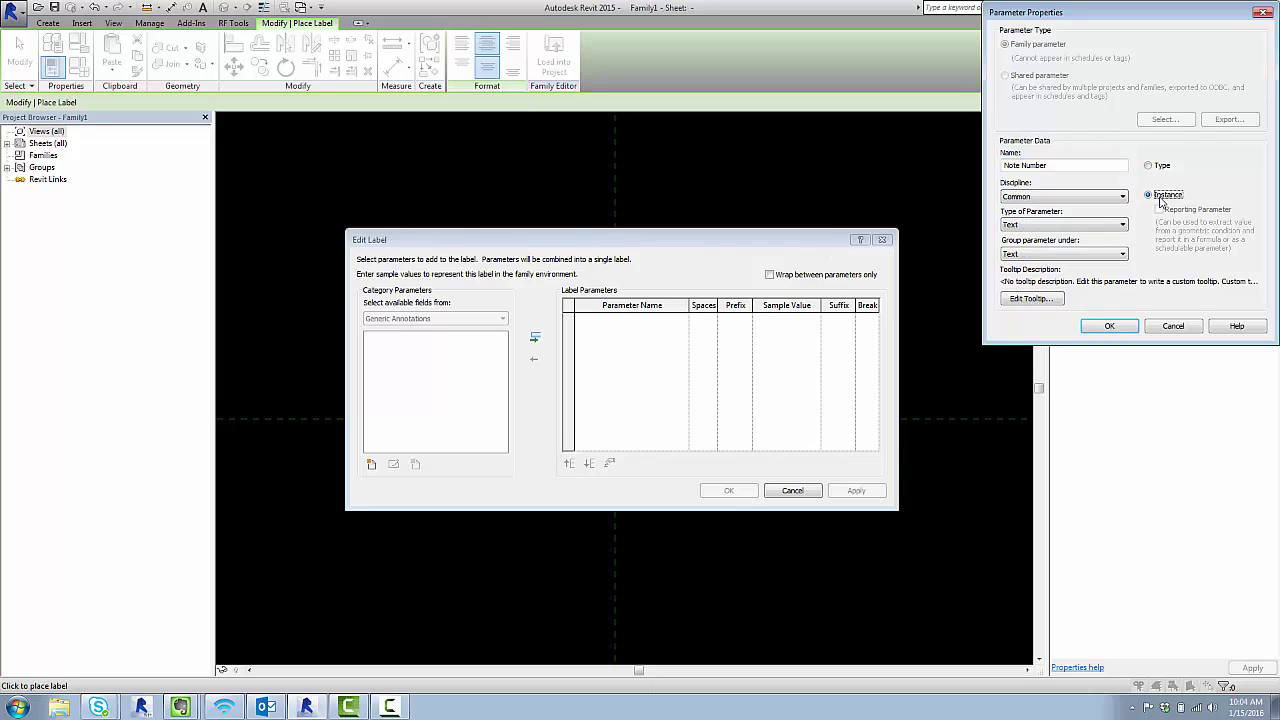
{"action": "triple_click", "coordinate": [1066, 166]}
{"action": "left_click", "coordinate": [1025, 225]}
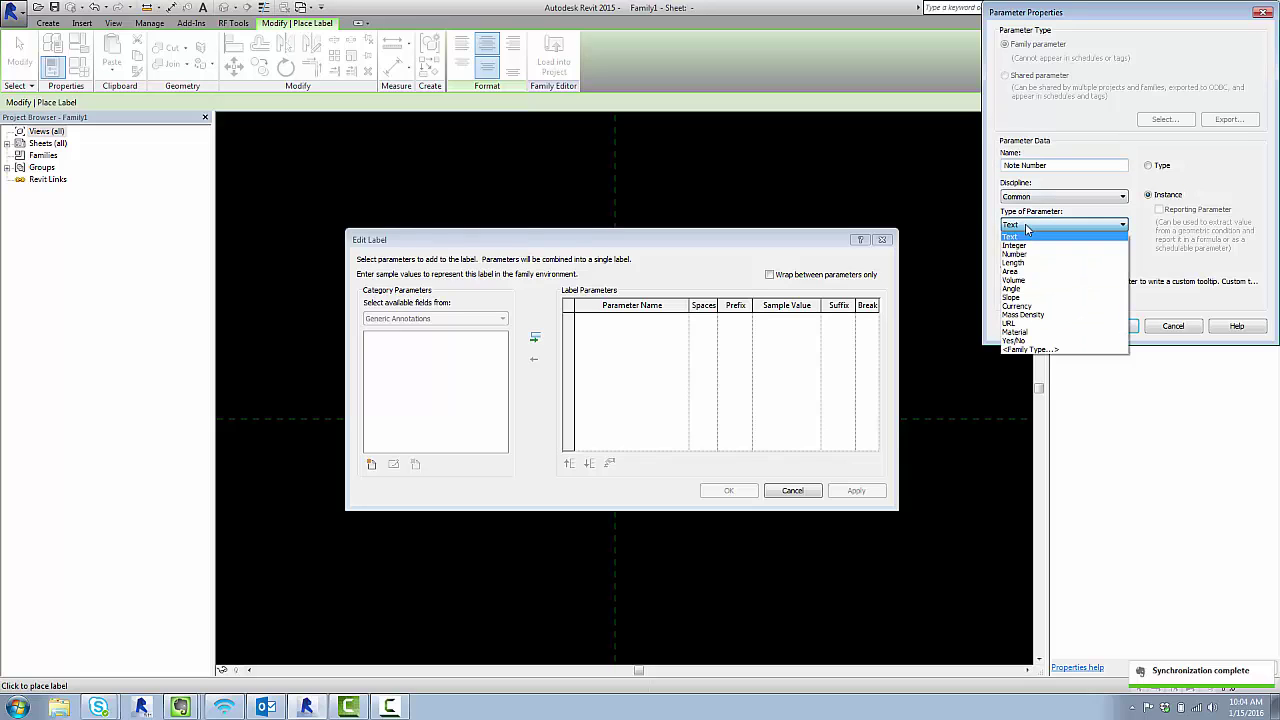
{"action": "left_click", "coordinate": [1028, 240]}
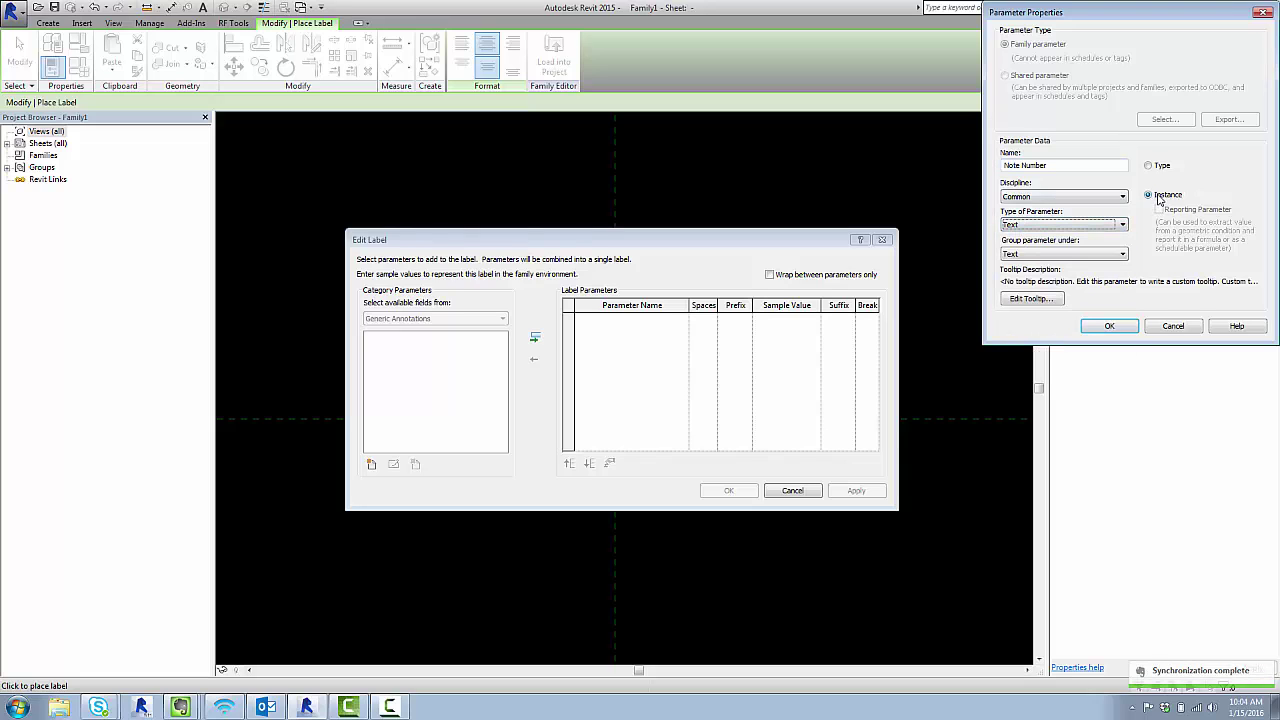
{"action": "left_click", "coordinate": [1109, 326]}
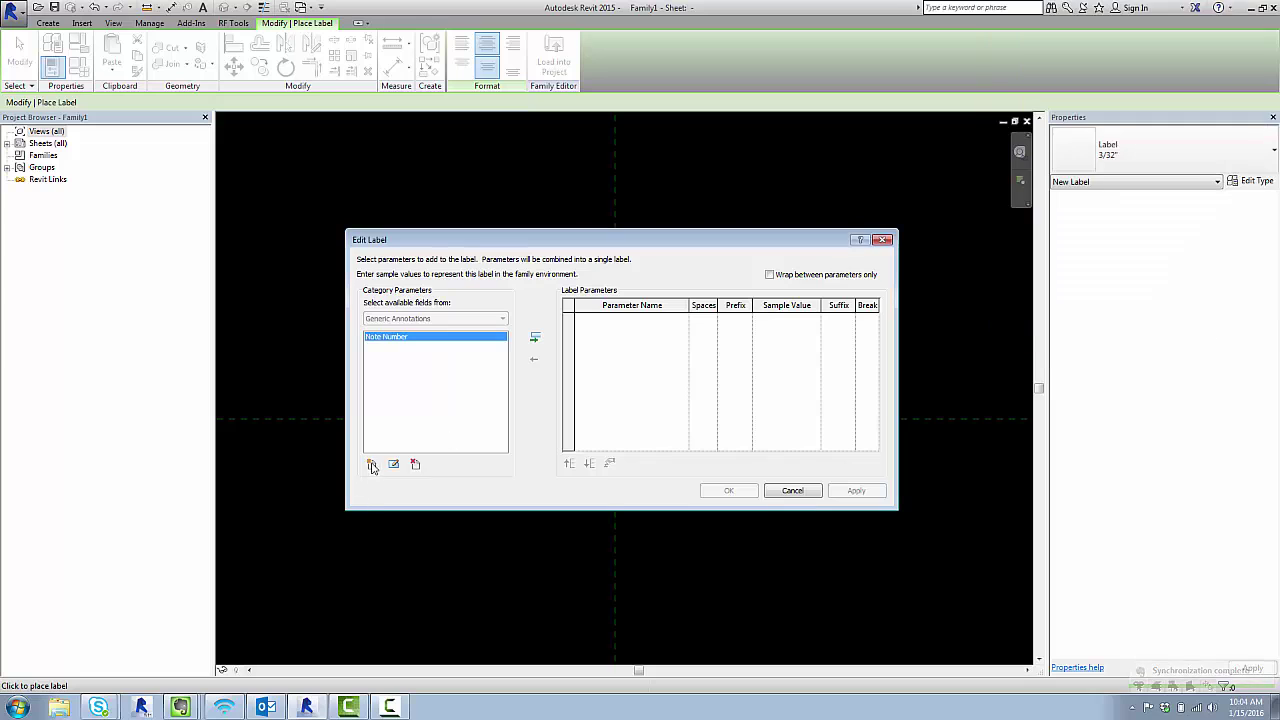
- Add a second family parameter named Note Text, as a type parameter with the Text data type
{"action": "key", "text": "Return"}
{"action": "type", "text": "Note Text"}
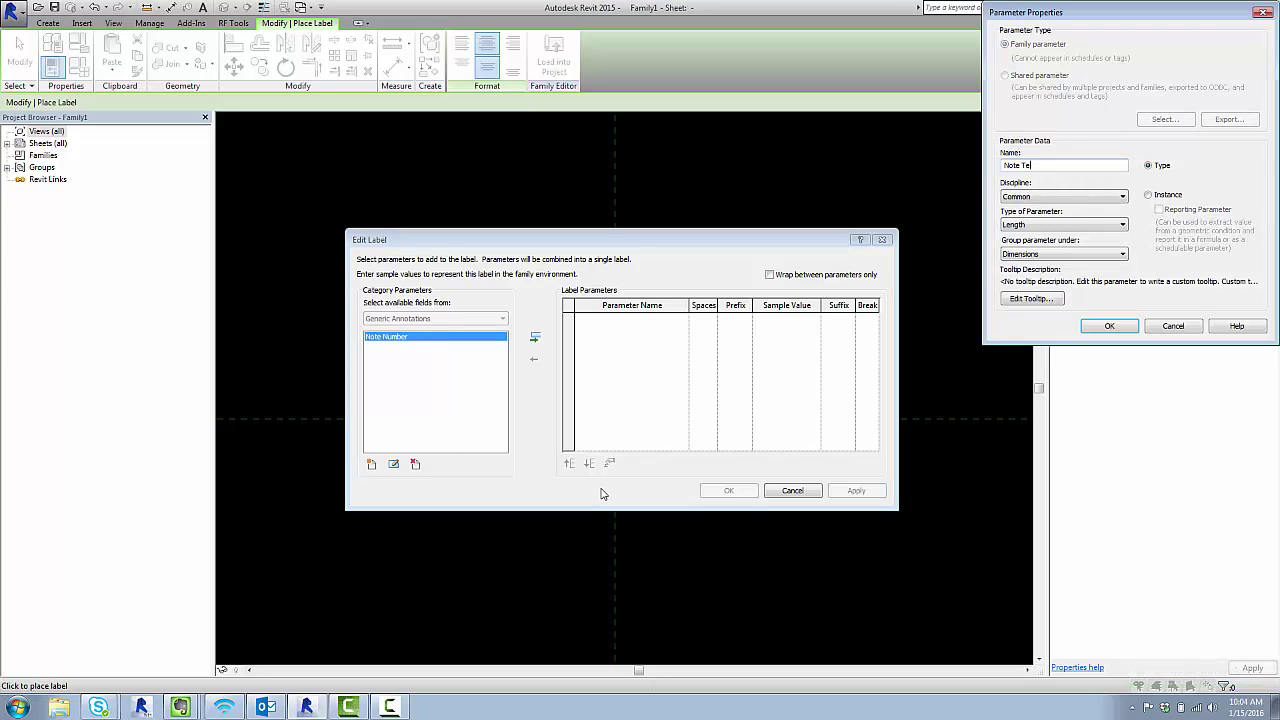
{"action": "key", "text": "Tab"}
{"action": "key", "text": "Tab"}
{"action": "key", "text": "t"}
{"action": "key", "text": "Tab"}
{"action": "key", "text": "Tab"}
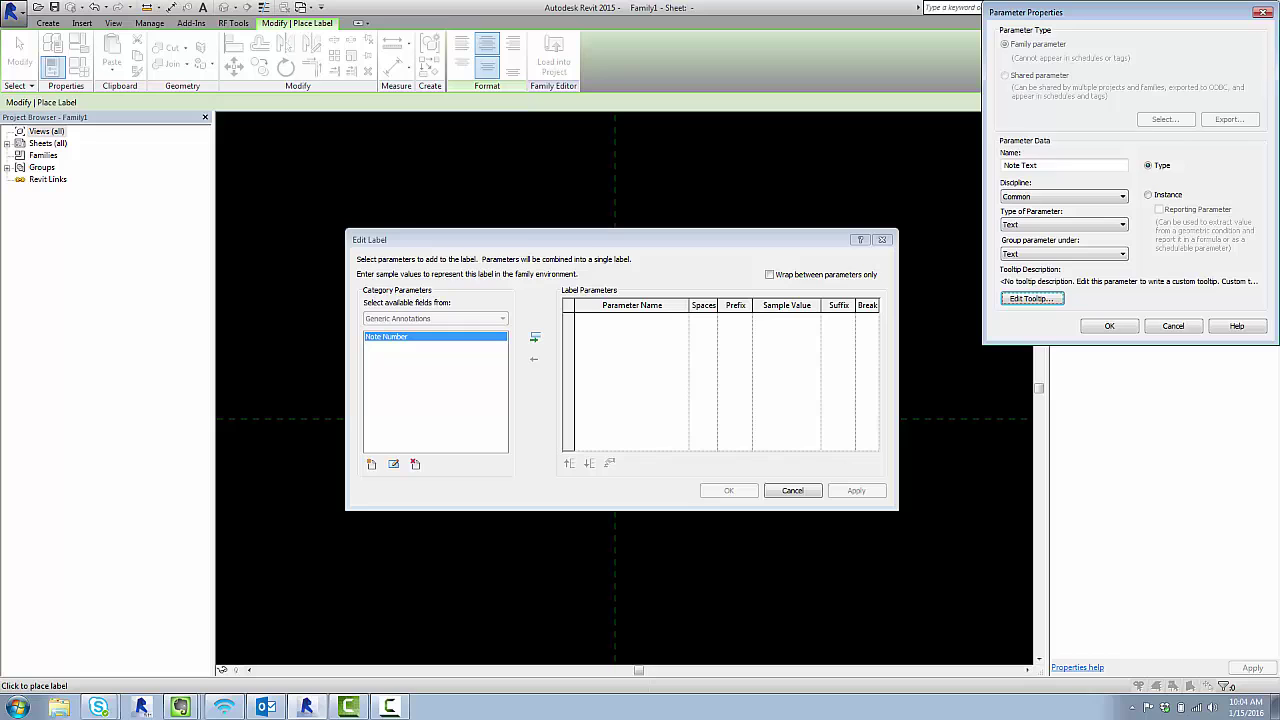
{"action": "left_click", "coordinate": [1109, 326]}
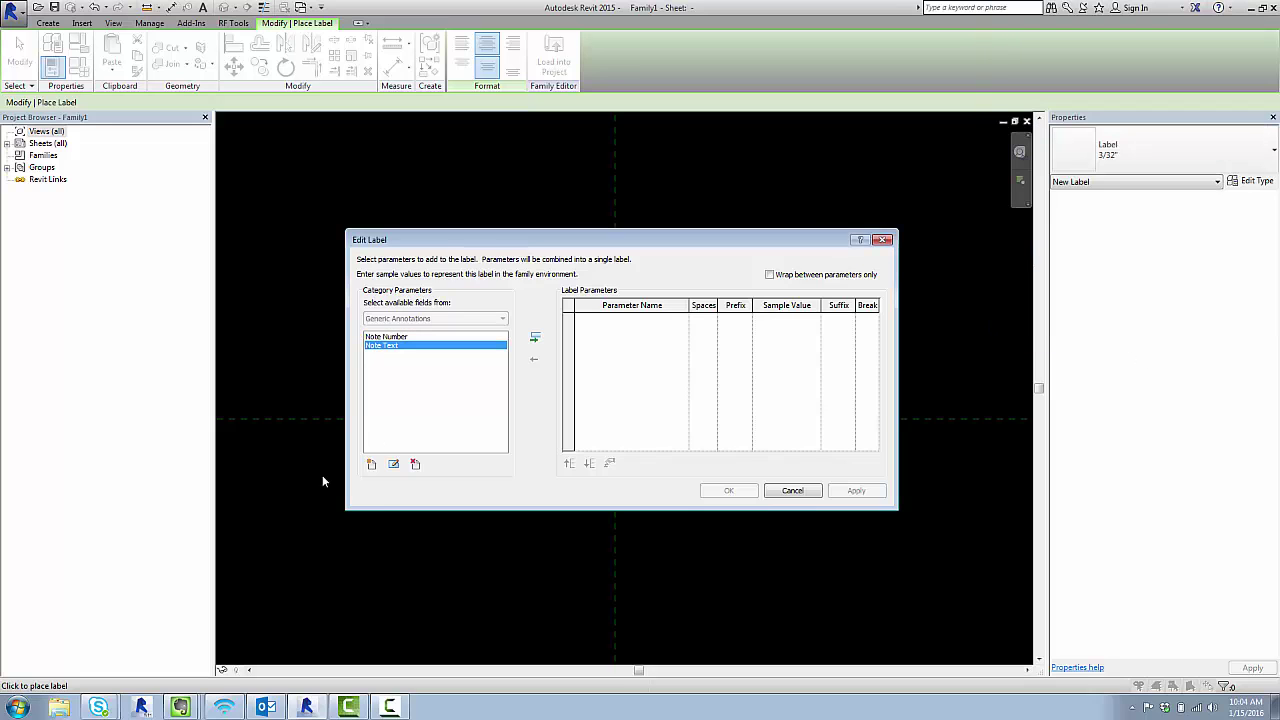
- Add a third family parameter named Note Sheet Number, as a type parameter with the Text data type
{"action": "left_click", "coordinate": [372, 464]}
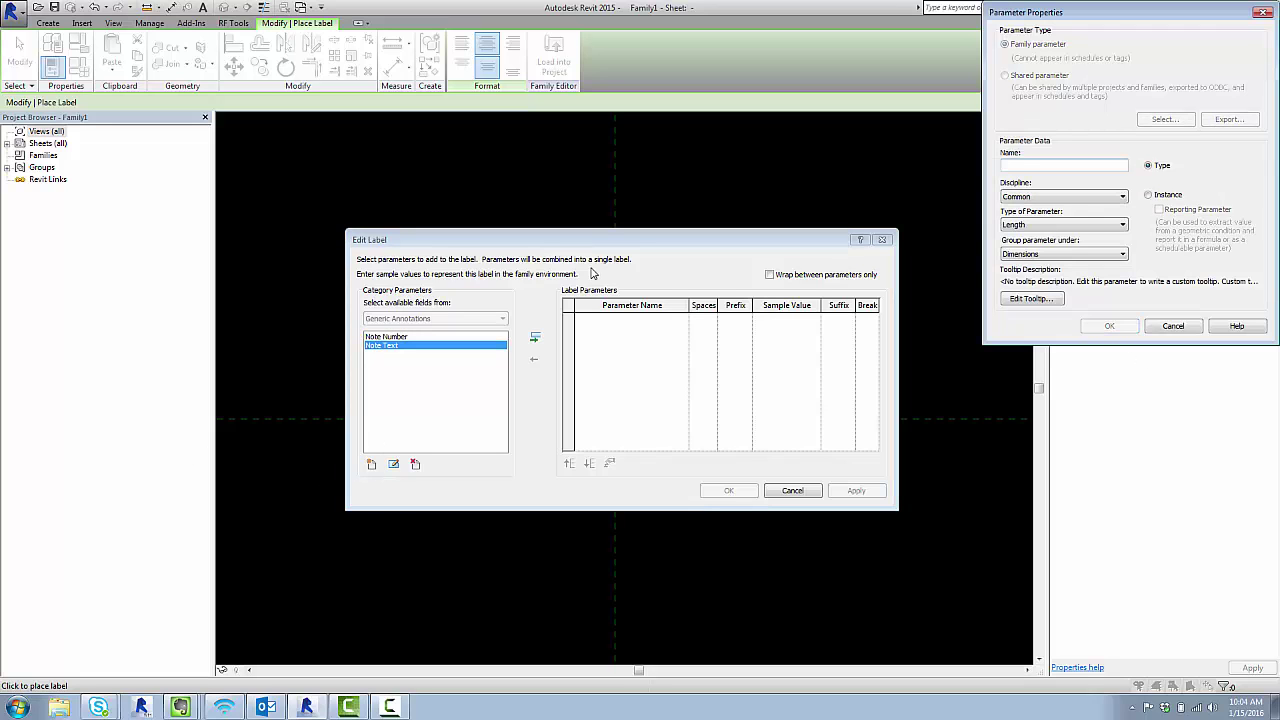
{"action": "type", "text": "Note Sheet Nu"}
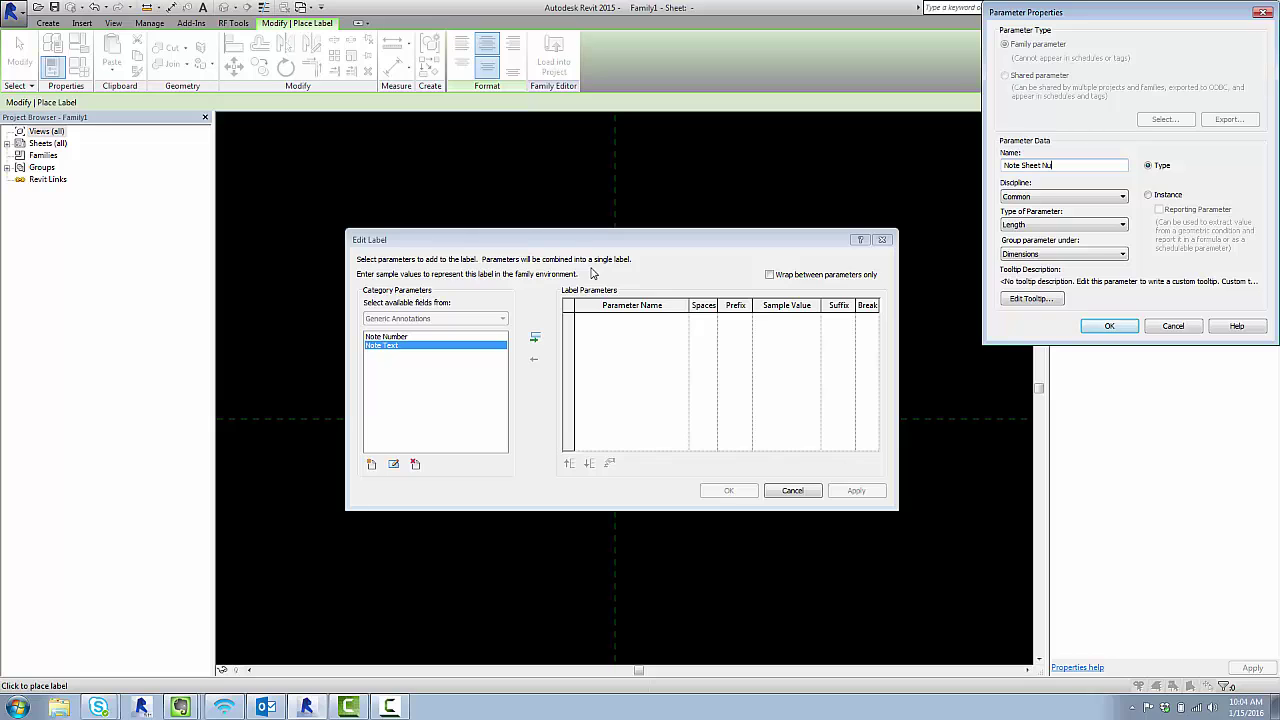
{"action": "type", "text": "mber"}
{"action": "key", "text": "Tab"}
{"action": "key", "text": "Tab"}
{"action": "key", "text": "t"}
{"action": "key", "text": "Tab"}
{"action": "key", "text": "Tab"}
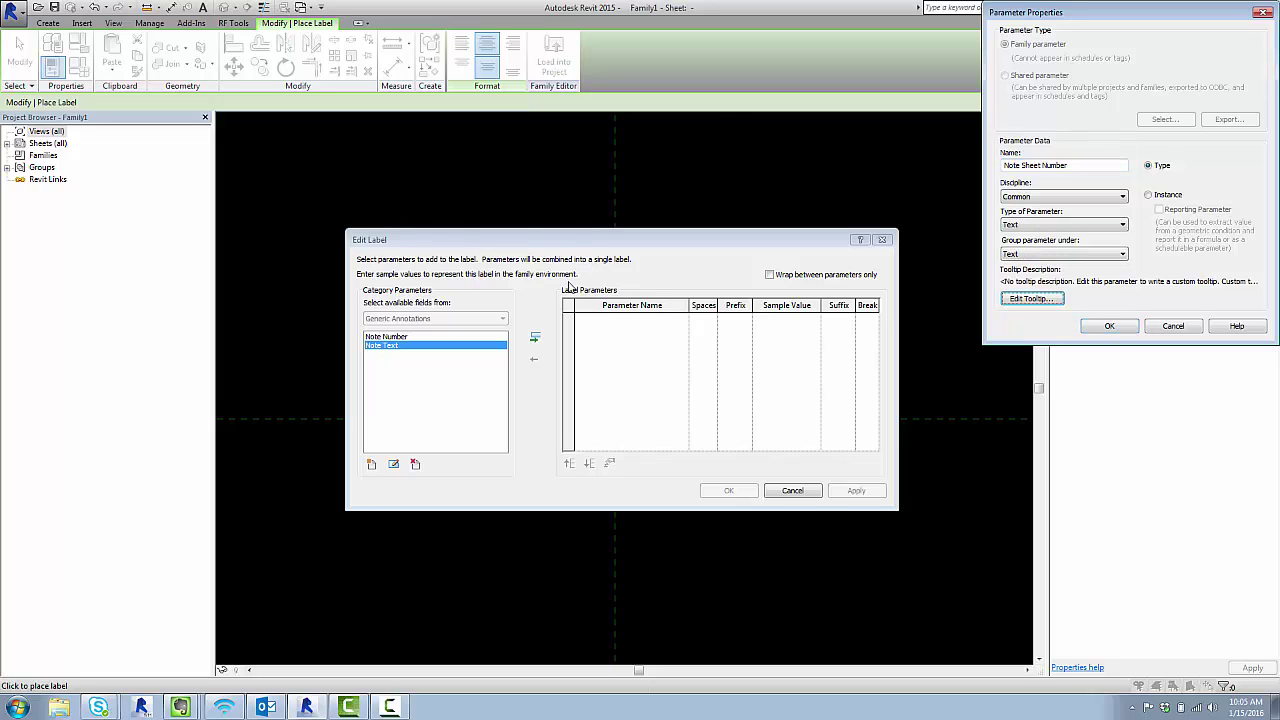
{"action": "left_click", "coordinate": [1110, 327]}
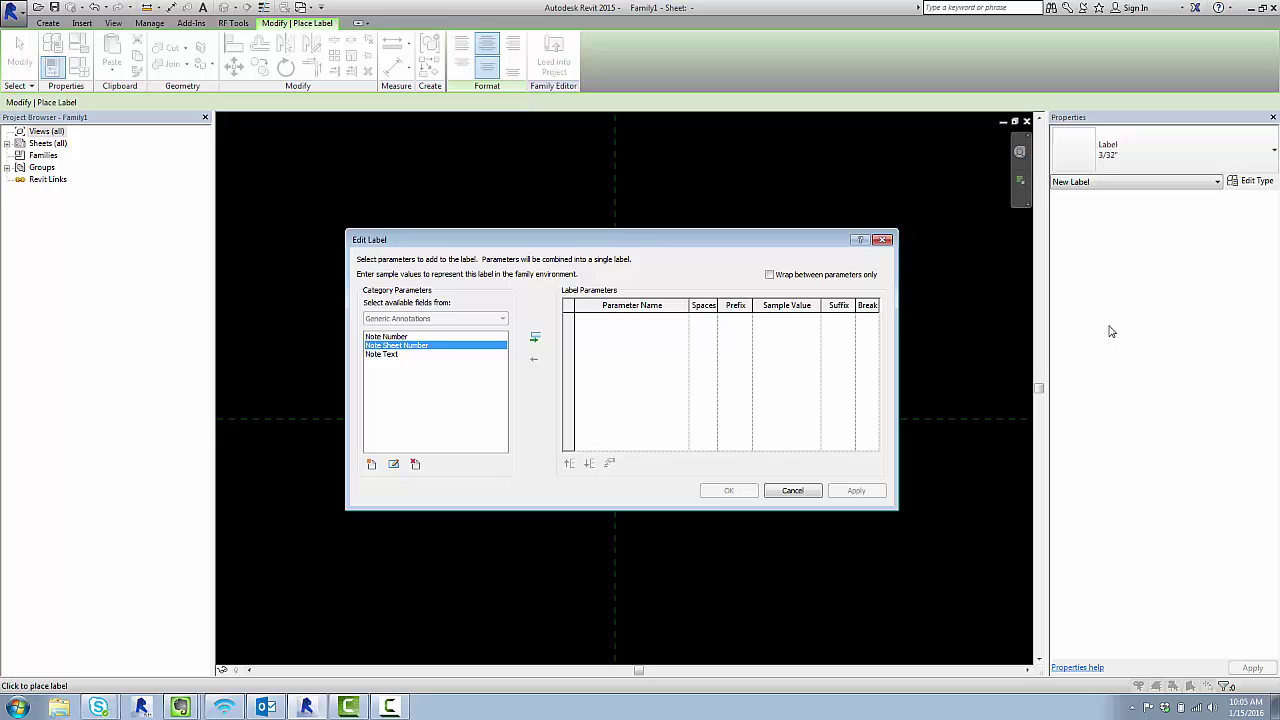
- Add the Note Number parameter to the label with the sample value XX and confirm the label
{"action": "left_click_drag", "start_coordinate": [601, 241], "coordinate": [575, 480]}
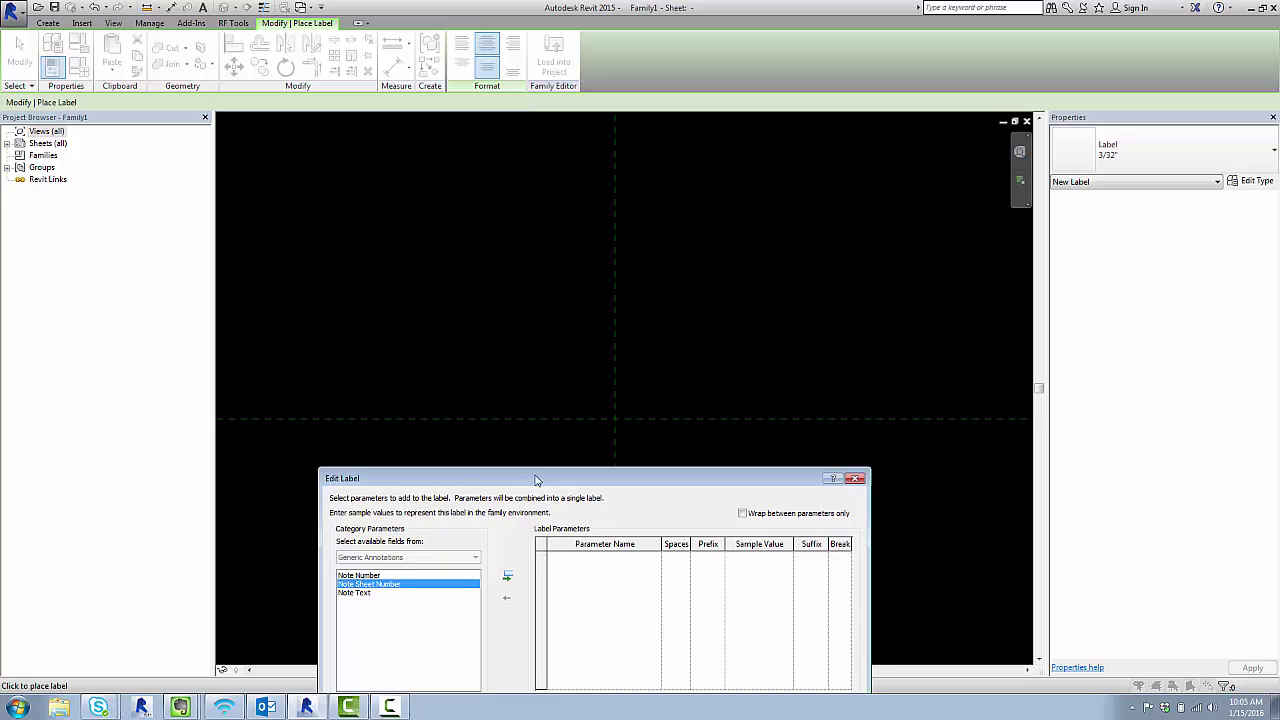
{"action": "left_click_drag", "start_coordinate": [540, 474], "coordinate": [546, 275]}
{"action": "left_click", "coordinate": [329, 536]}
{"action": "left_click", "coordinate": [456, 537]}
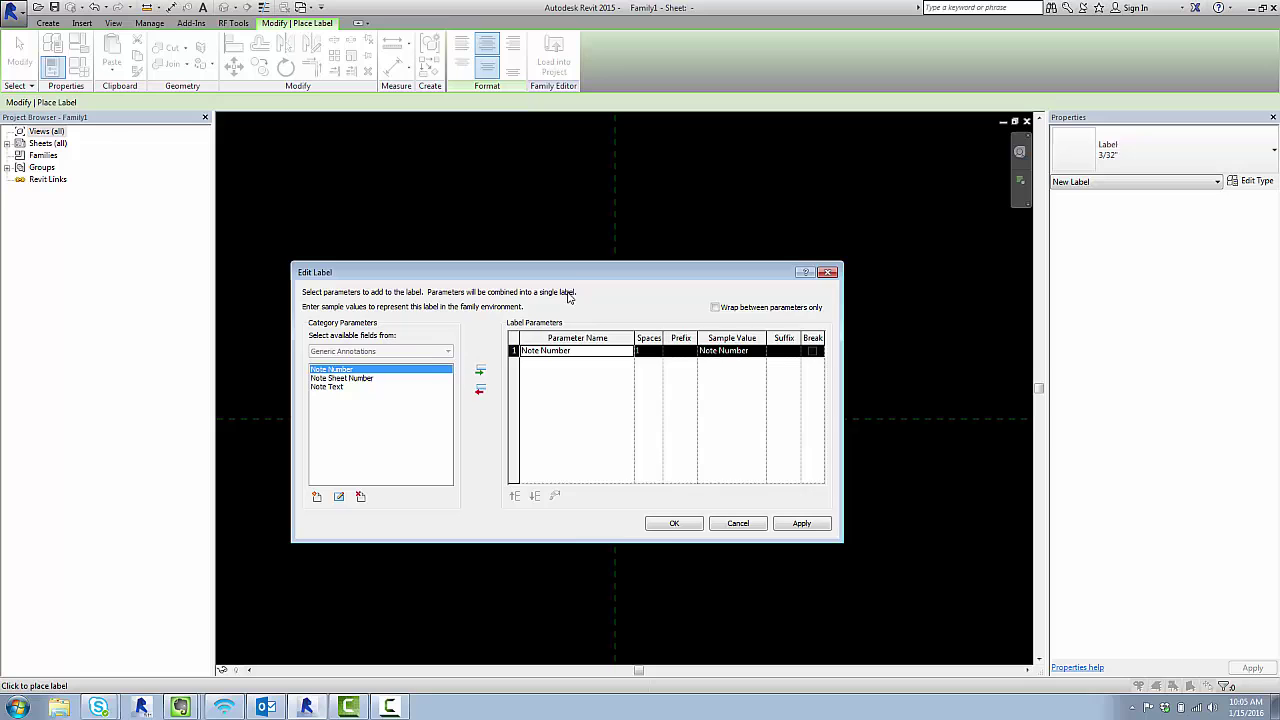
{"action": "left_click", "coordinate": [732, 351]}
{"action": "double_click", "coordinate": [726, 351]}
{"action": "left_click", "coordinate": [753, 351]}
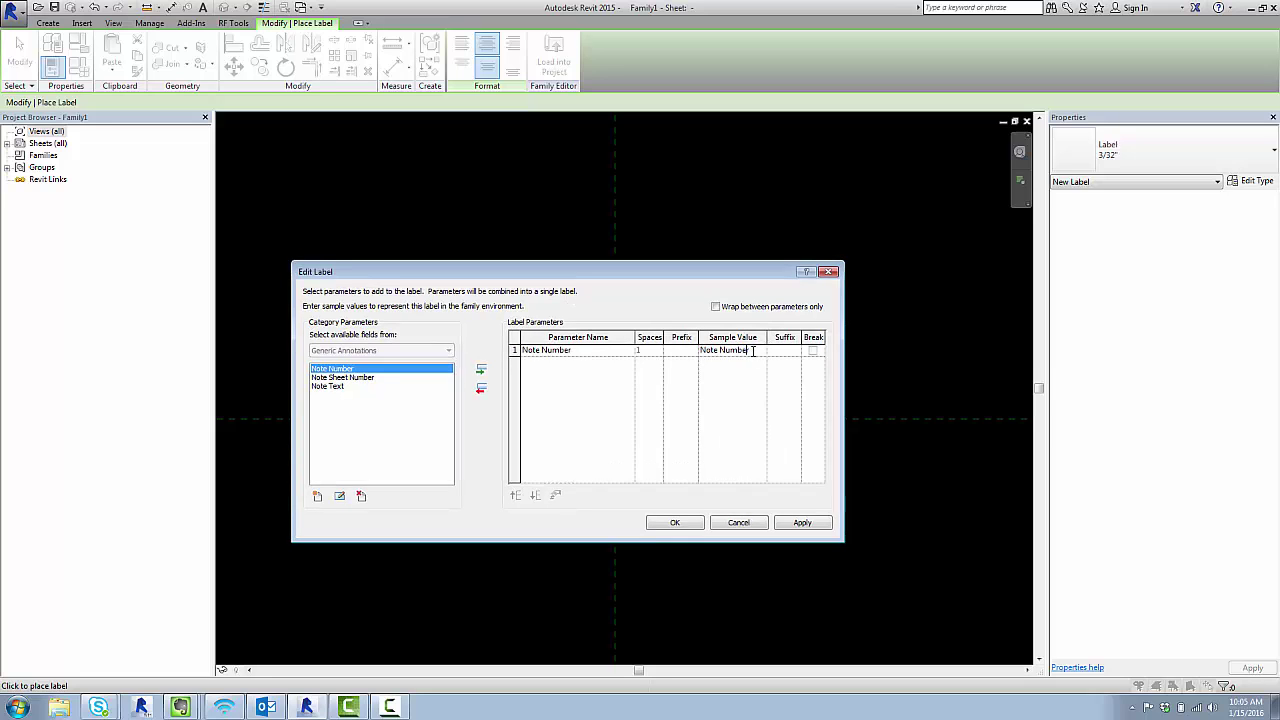
{"action": "key", "text": "ctrl+shift+Left"}
{"action": "key", "text": "ctrl+shift+Left"}
{"action": "type", "text": "XX"}
{"action": "left_click", "coordinate": [668, 524]}
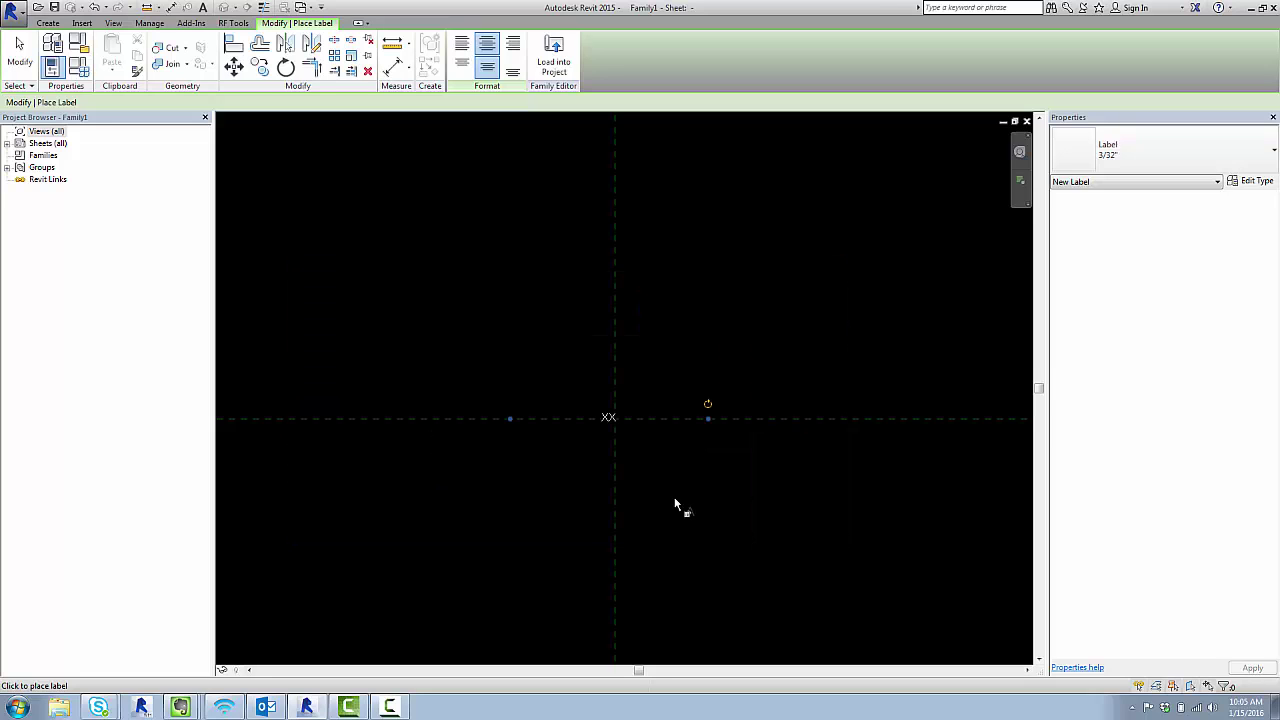
- Narrow the XX label's box to fit its text and center it on the vertical reference plane
{"action": "key", "text": "Escape"}
{"action": "scroll", "coordinate": [600, 448], "scroll_direction": "up", "scroll_amount": 3}
{"action": "left_click", "coordinate": [640, 372]}
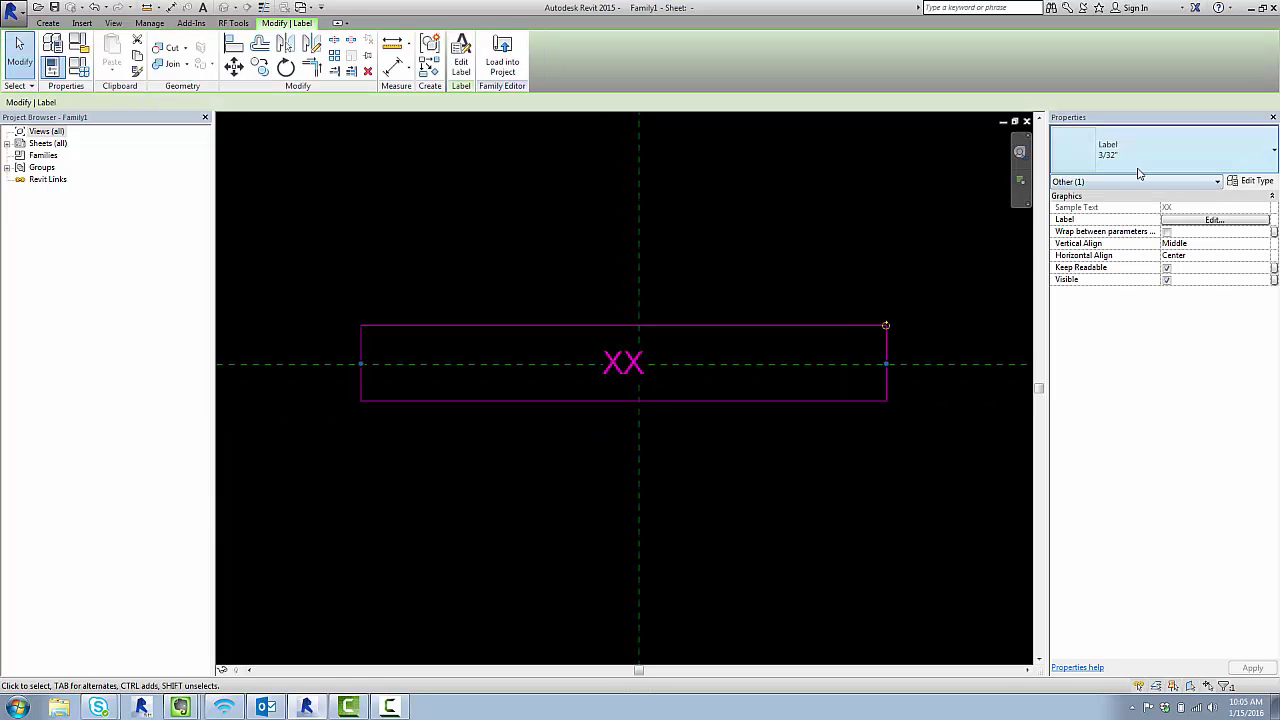
{"action": "left_click_drag", "start_coordinate": [887, 364], "coordinate": [653, 382]}
{"action": "scroll", "coordinate": [653, 382], "scroll_direction": "up", "scroll_amount": 2}
{"action": "left_click_drag", "start_coordinate": [580, 350], "coordinate": [609, 352]}
{"action": "key", "text": "Escape"}
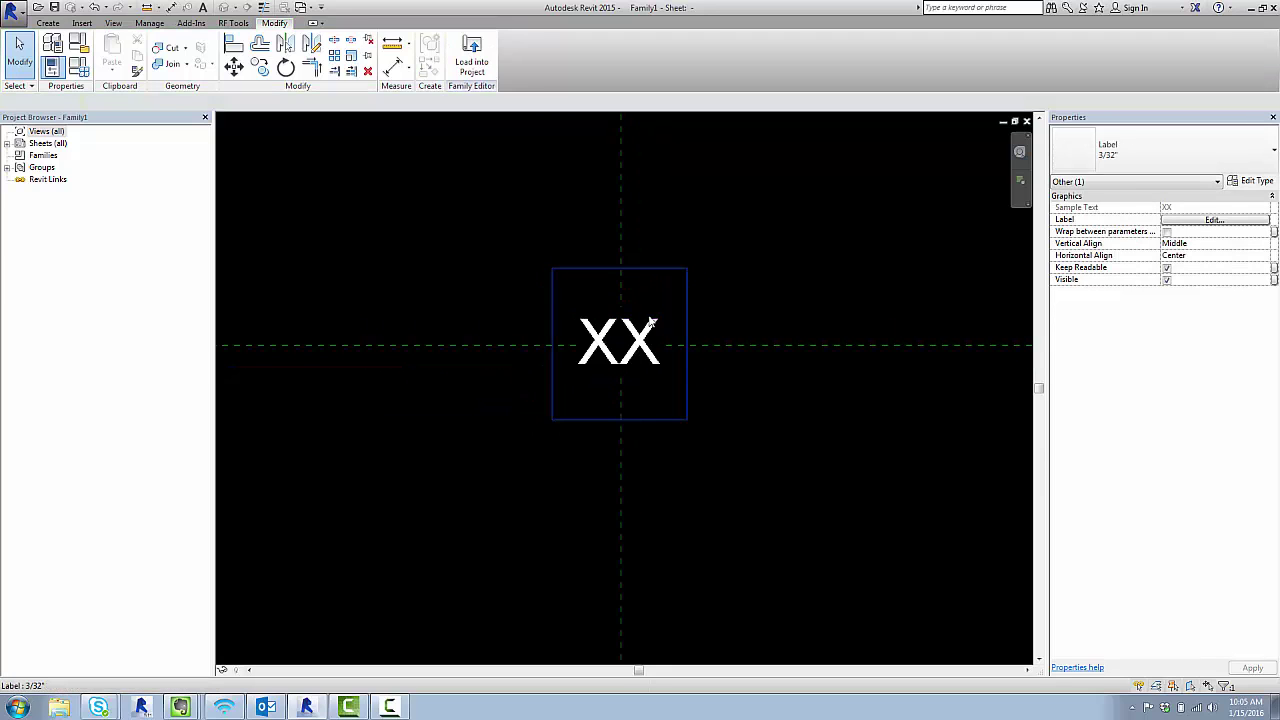
- Draw a circle around the XX label, centered on the intersection of the reference planes
{"action": "scroll", "coordinate": [645, 315], "scroll_direction": "up", "scroll_amount": 2}
{"action": "scroll", "coordinate": [618, 369], "scroll_direction": "down", "scroll_amount": 2}
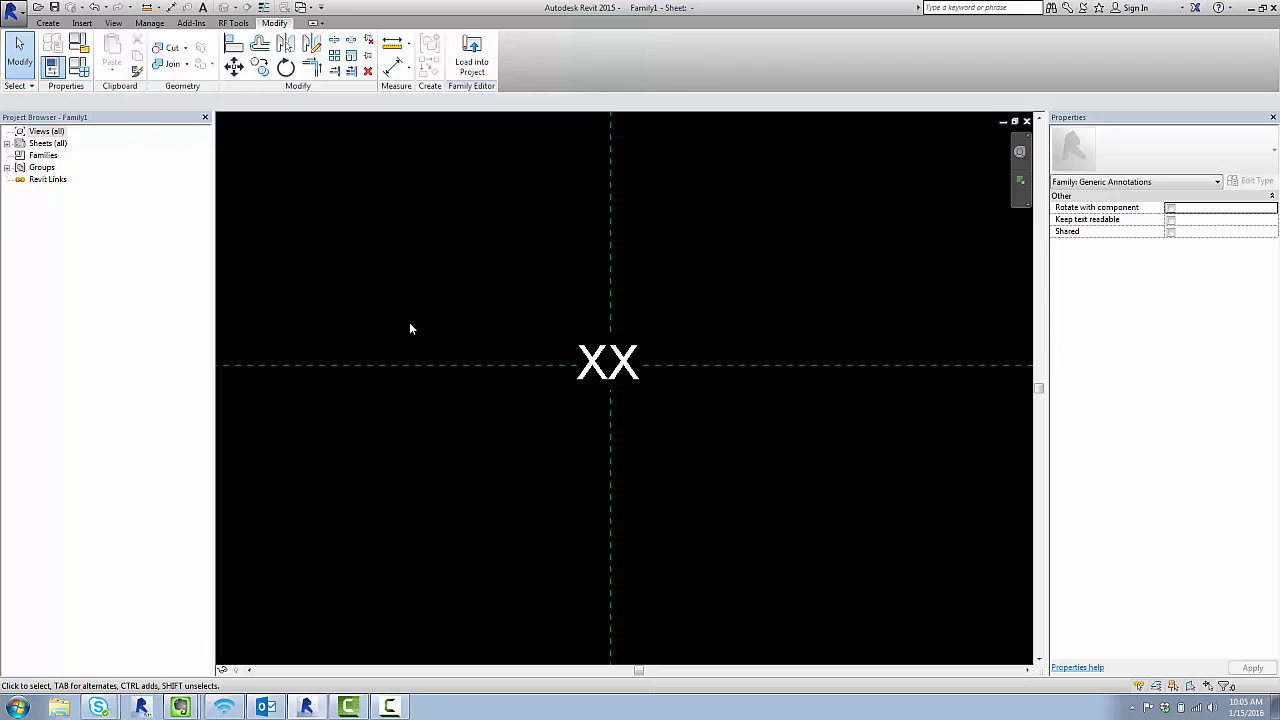
{"action": "left_click", "coordinate": [47, 22]}
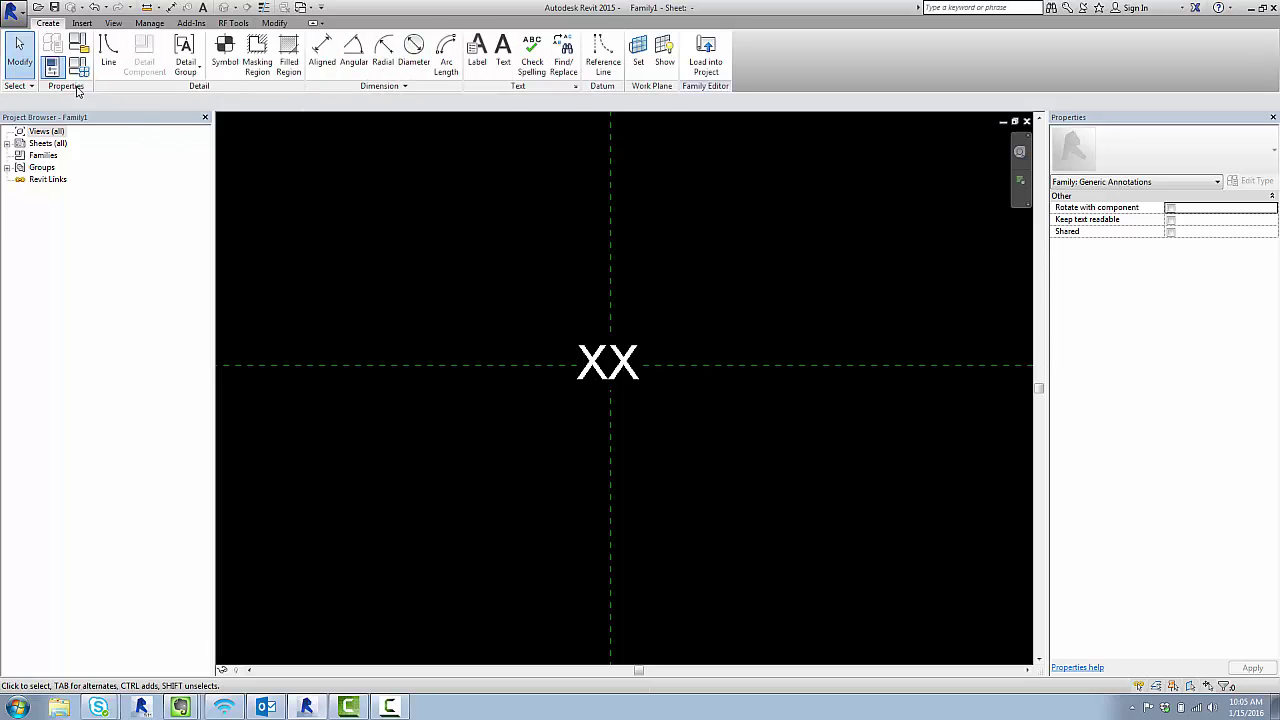
{"action": "left_click", "coordinate": [108, 50]}
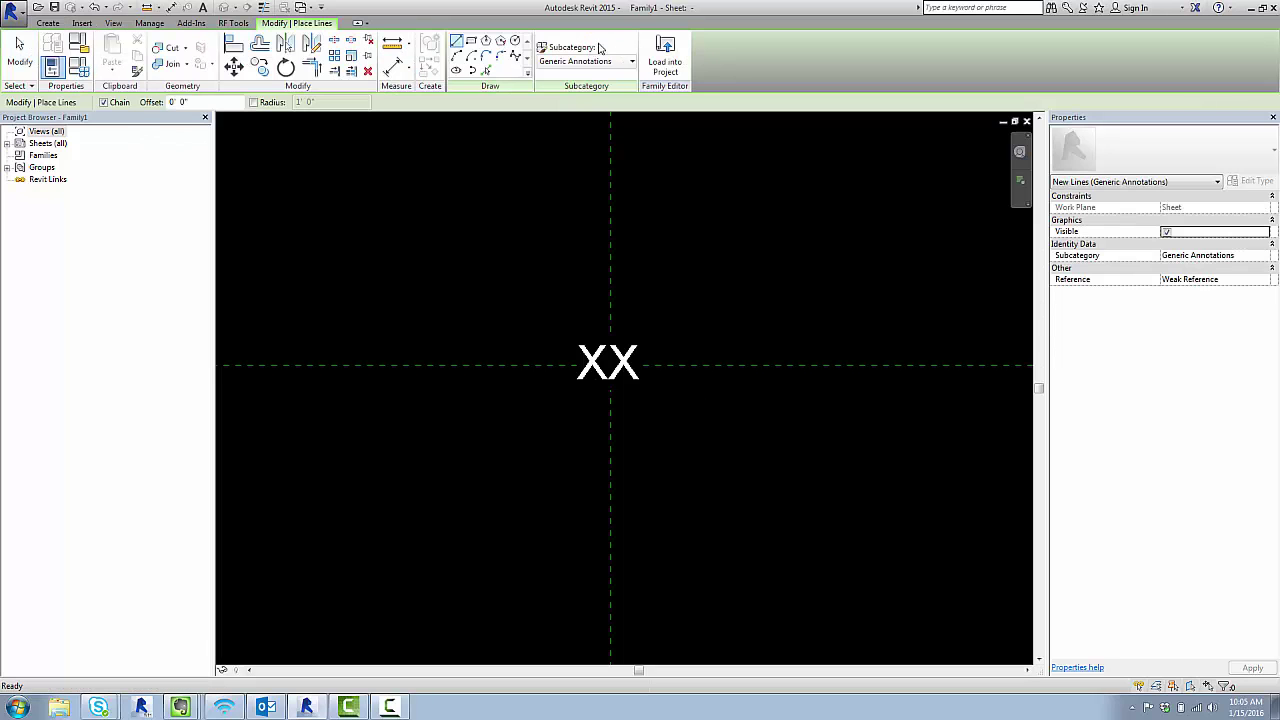
{"action": "left_click", "coordinate": [515, 43]}
{"action": "left_click", "coordinate": [610, 365]}
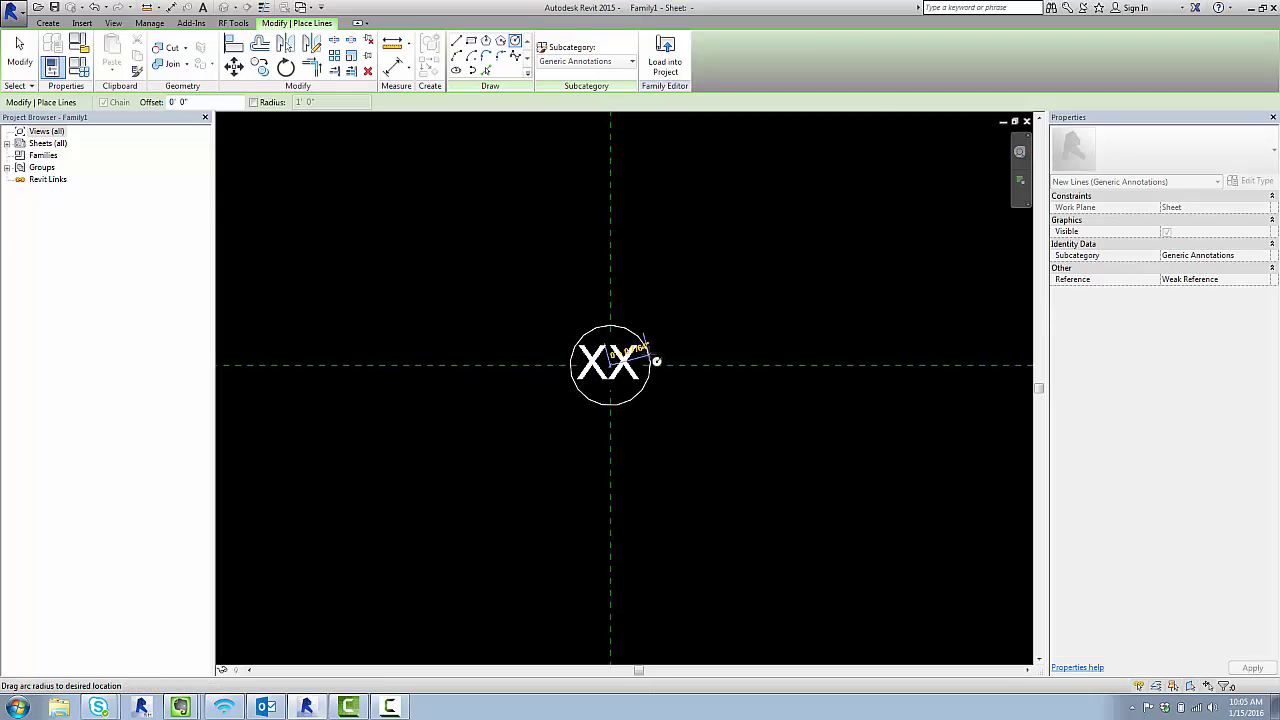
{"action": "left_click", "coordinate": [657, 362]}
{"action": "scroll", "coordinate": [651, 370], "scroll_direction": "up", "scroll_amount": 4}
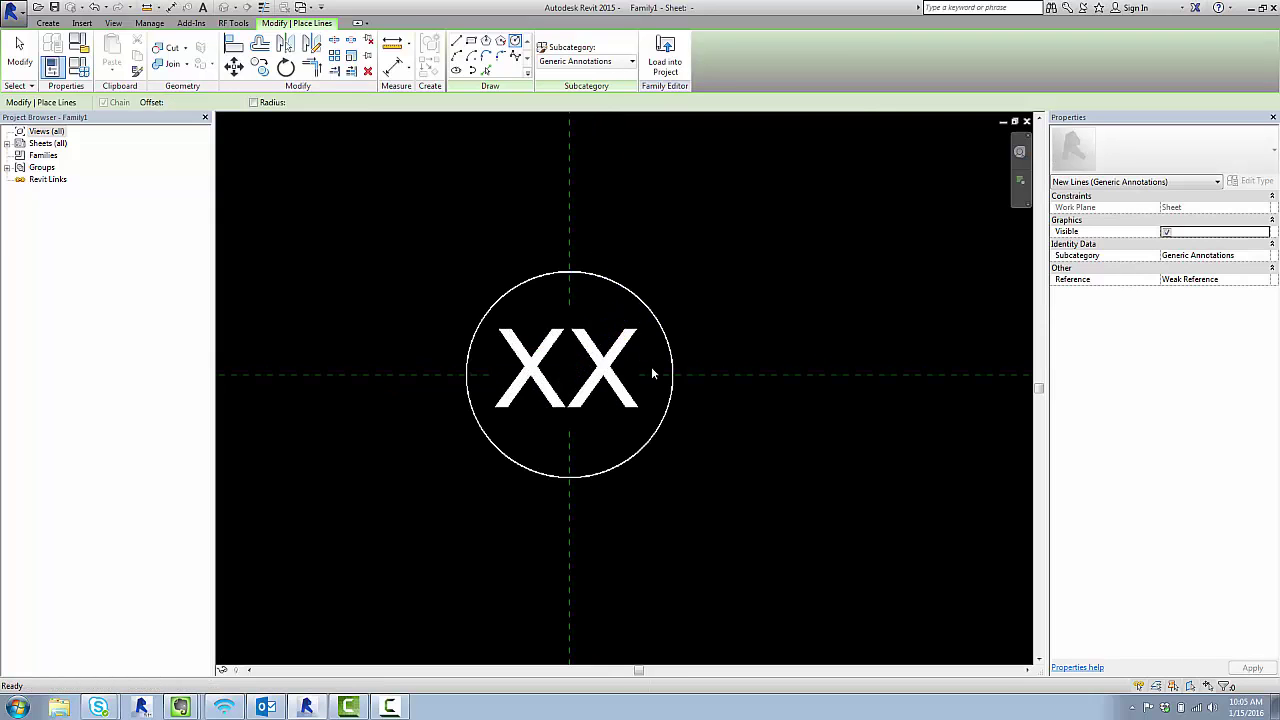
- Save the finished tag family to the Desktop as _MEP_SmartSheetNoteBubble
{"action": "key", "text": "Escape"}
{"action": "key", "text": "Escape"}
{"action": "left_click", "coordinate": [664, 390]}
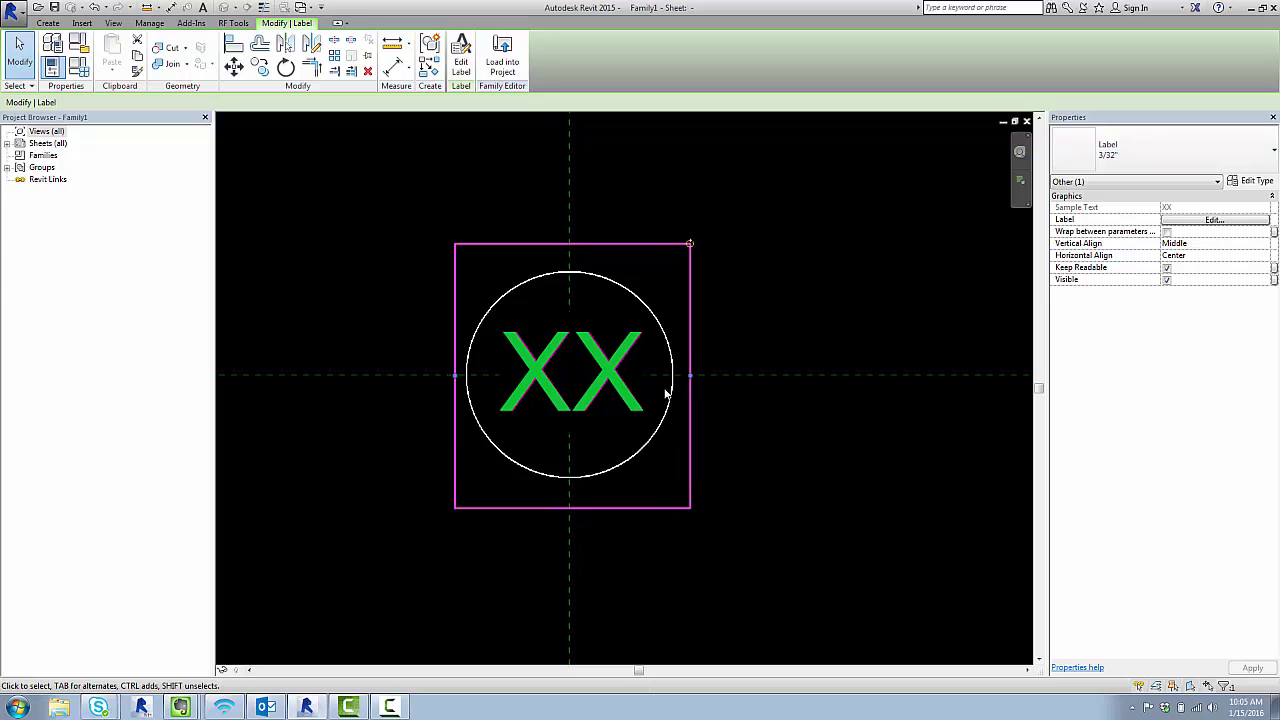
{"action": "left_click", "coordinate": [777, 251]}
{"action": "scroll", "coordinate": [530, 350], "scroll_direction": "down", "scroll_amount": 4}
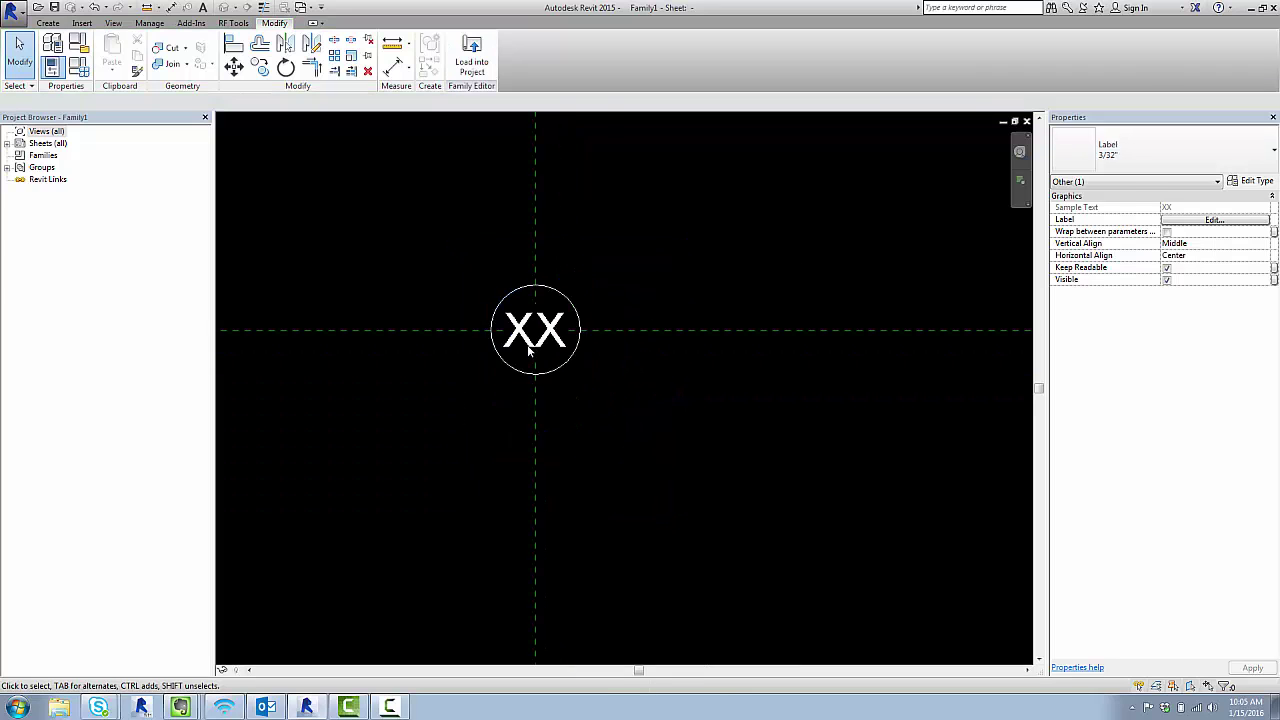
{"action": "middle_click_drag", "start_coordinate": [604, 342], "coordinate": [663, 372]}
{"action": "left_click", "coordinate": [54, 7]}
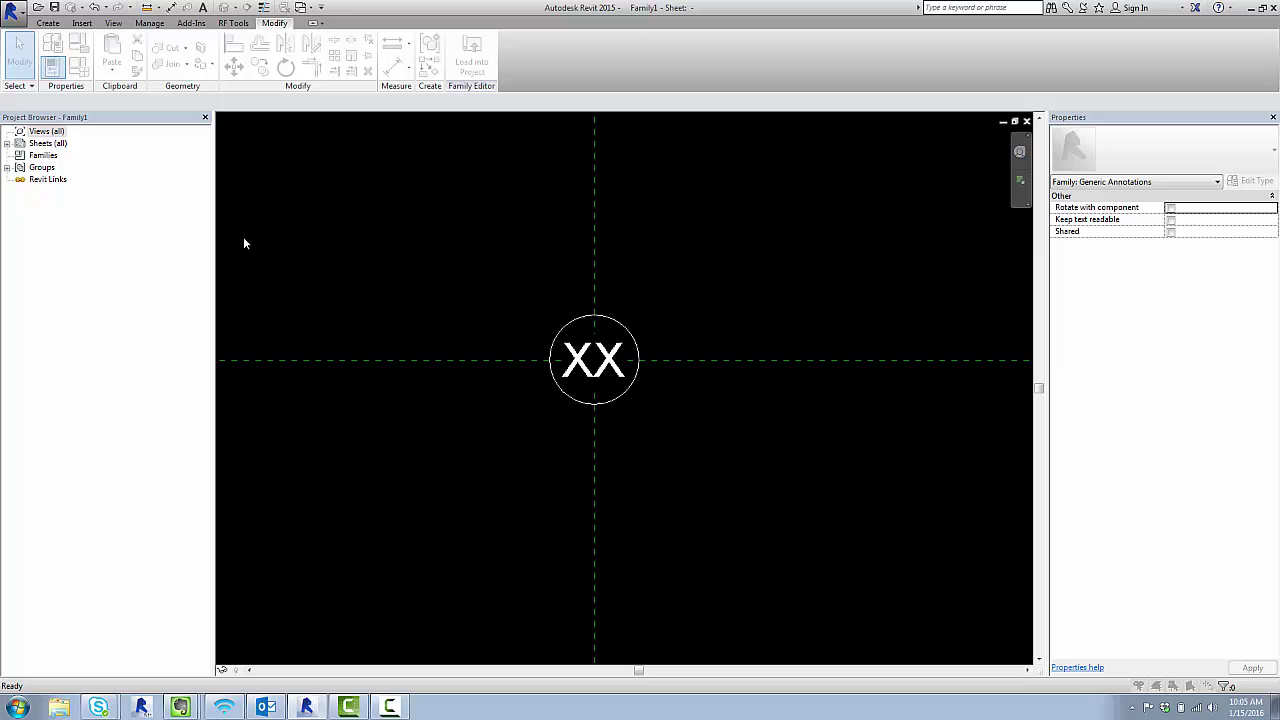
{"action": "scroll", "coordinate": [400, 400], "scroll_direction": "down", "scroll_amount": 3}
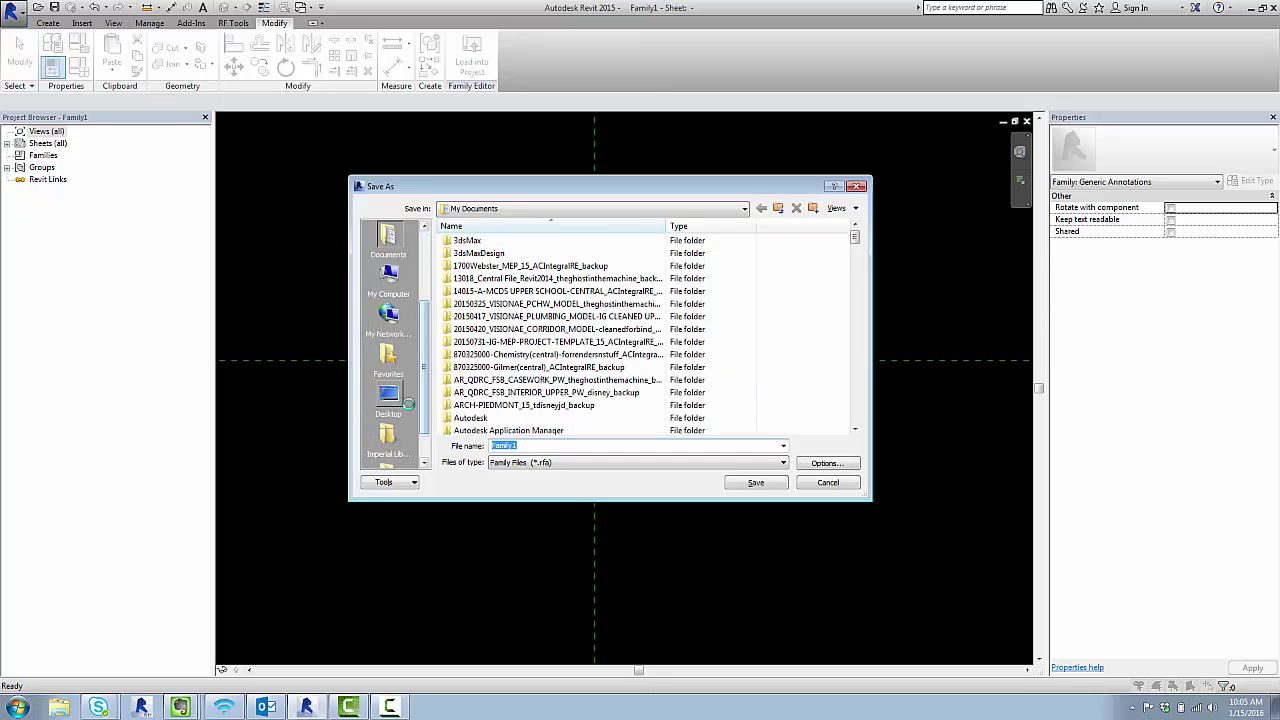
{"action": "left_click", "coordinate": [388, 400]}
{"action": "type", "text": "J_MEP_SmartSheetNoteBubble"}
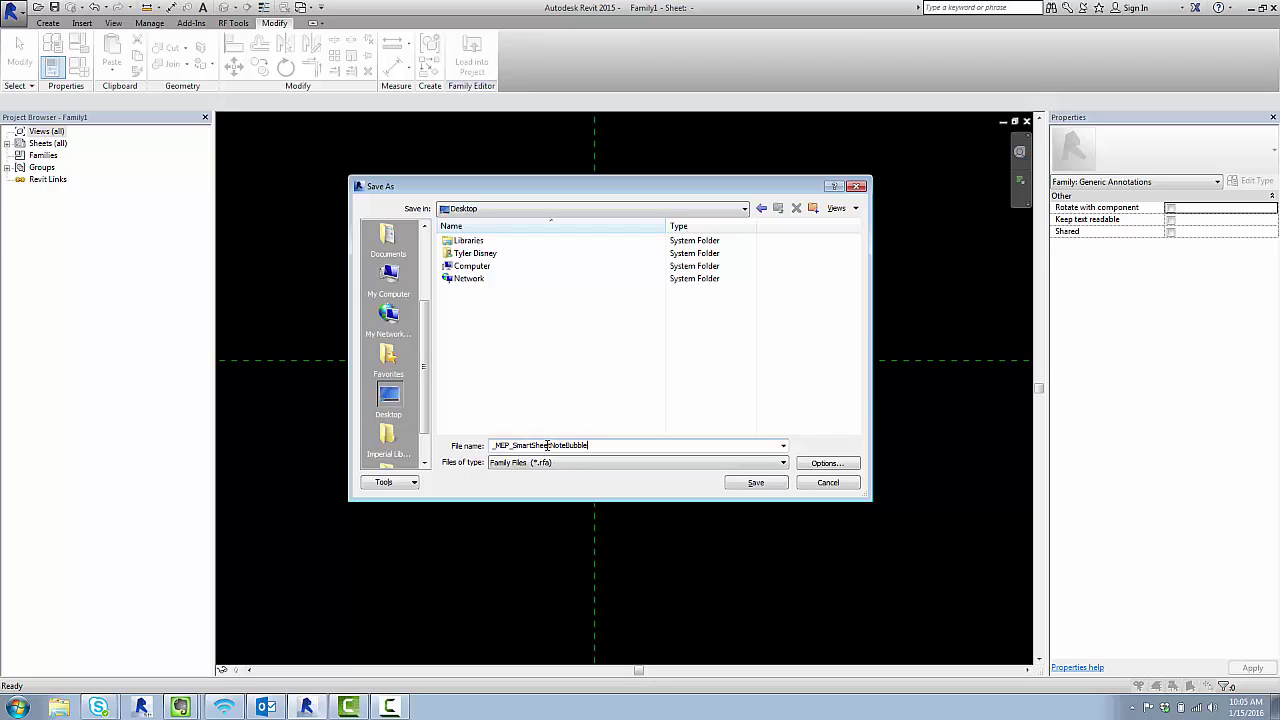
{"action": "key", "text": "Return"}
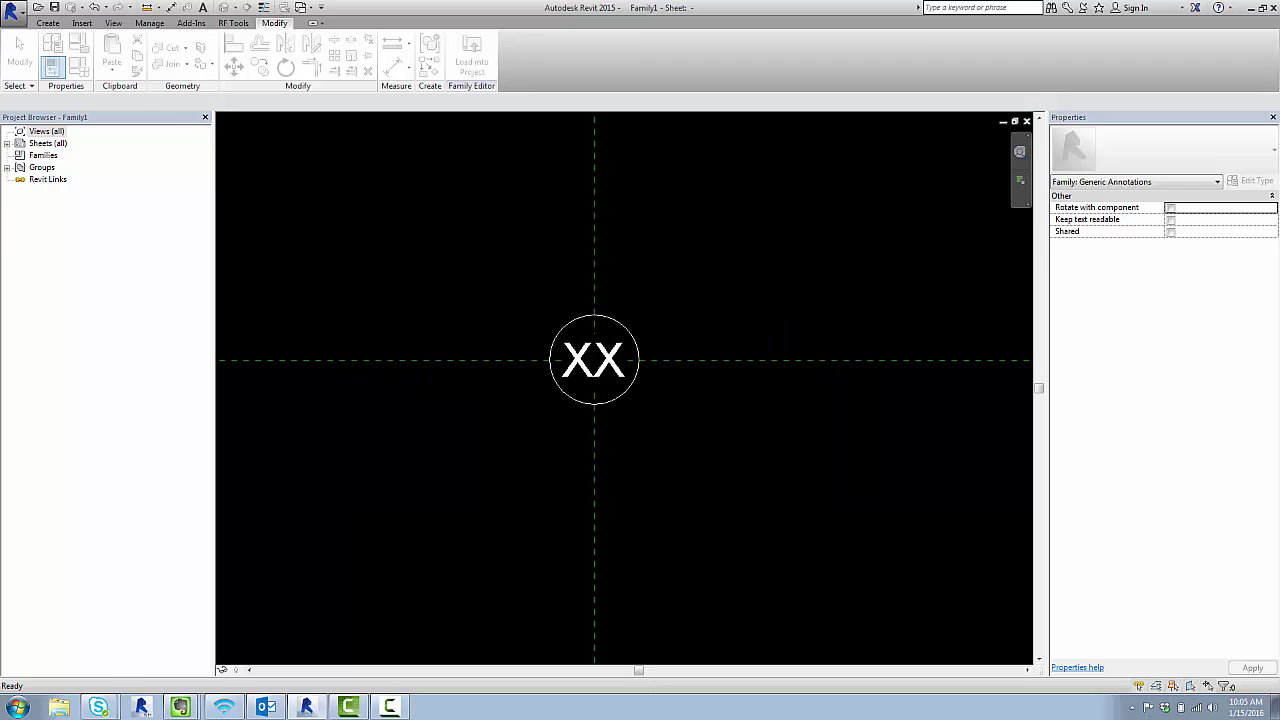
- Load the family into the project and give the note bubble placed in the 1 - Mech floor plan the number 1
{"action": "left_click", "coordinate": [471, 55]}
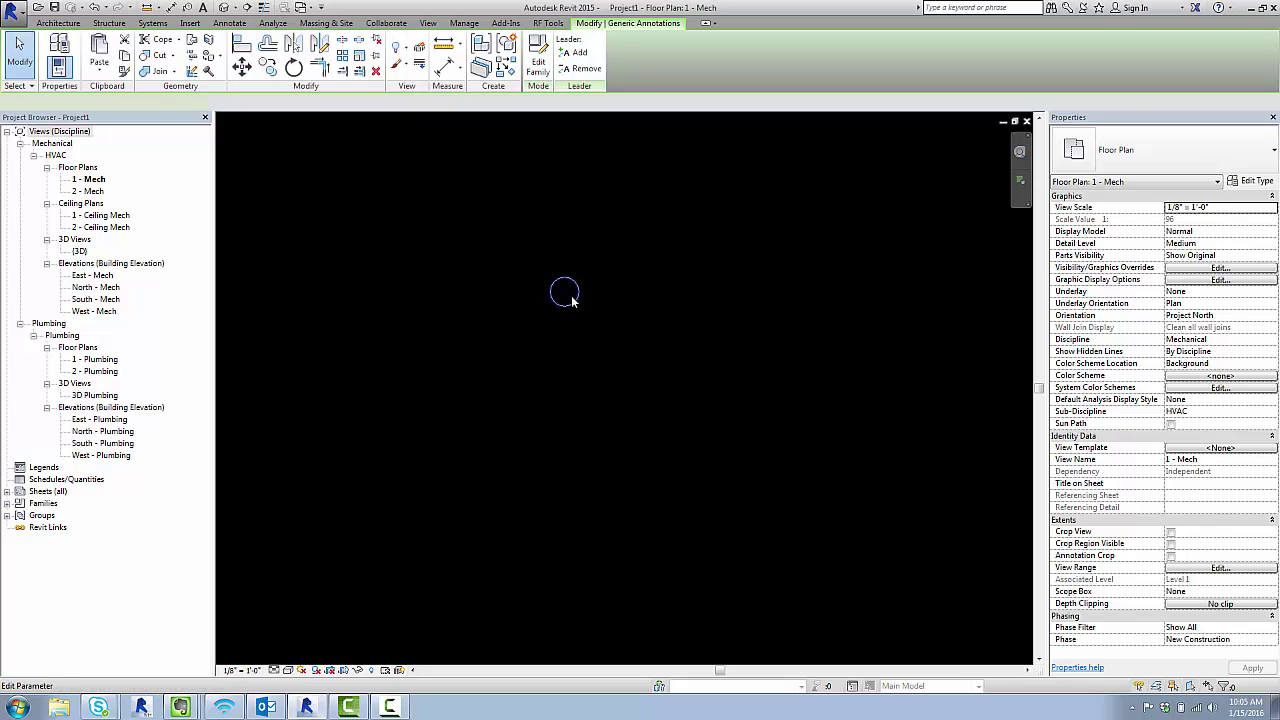
{"action": "left_click", "coordinate": [577, 292]}
{"action": "type", "text": "1"}
{"action": "key", "text": "Return"}
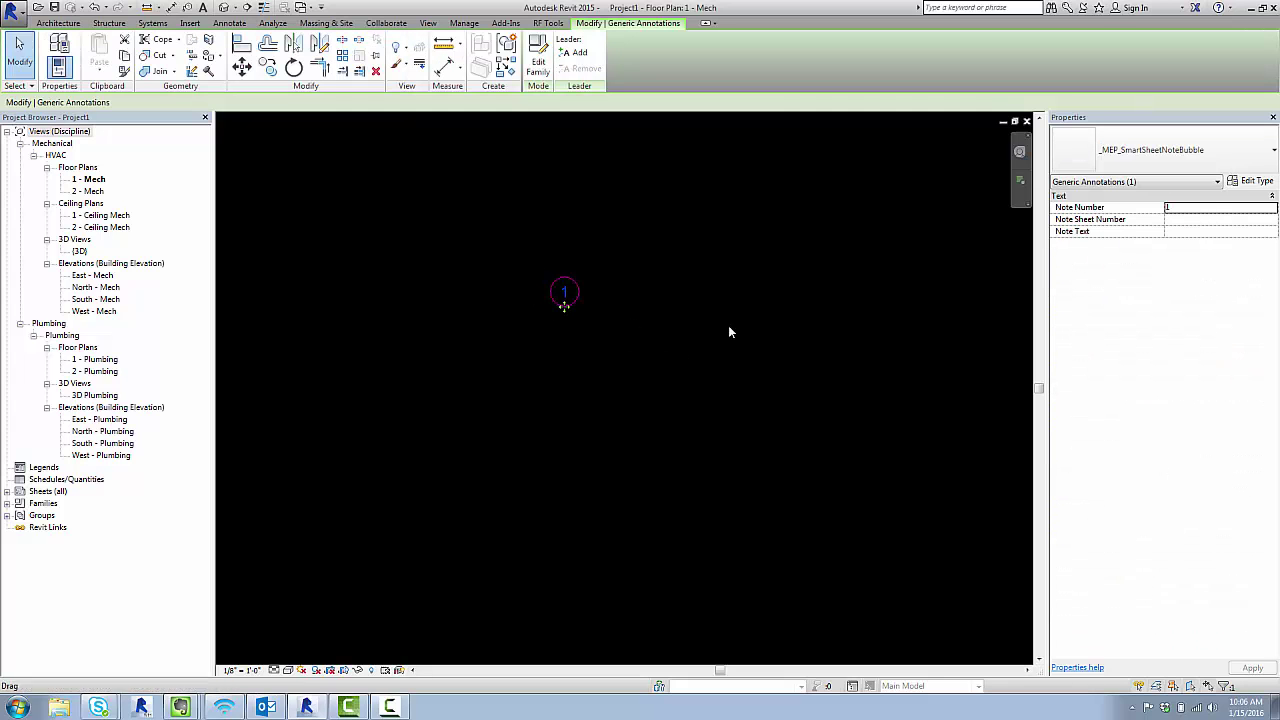
{"action": "left_click", "coordinate": [581, 395]}
{"action": "scroll", "coordinate": [581, 395], "scroll_direction": "down", "scroll_amount": 5}
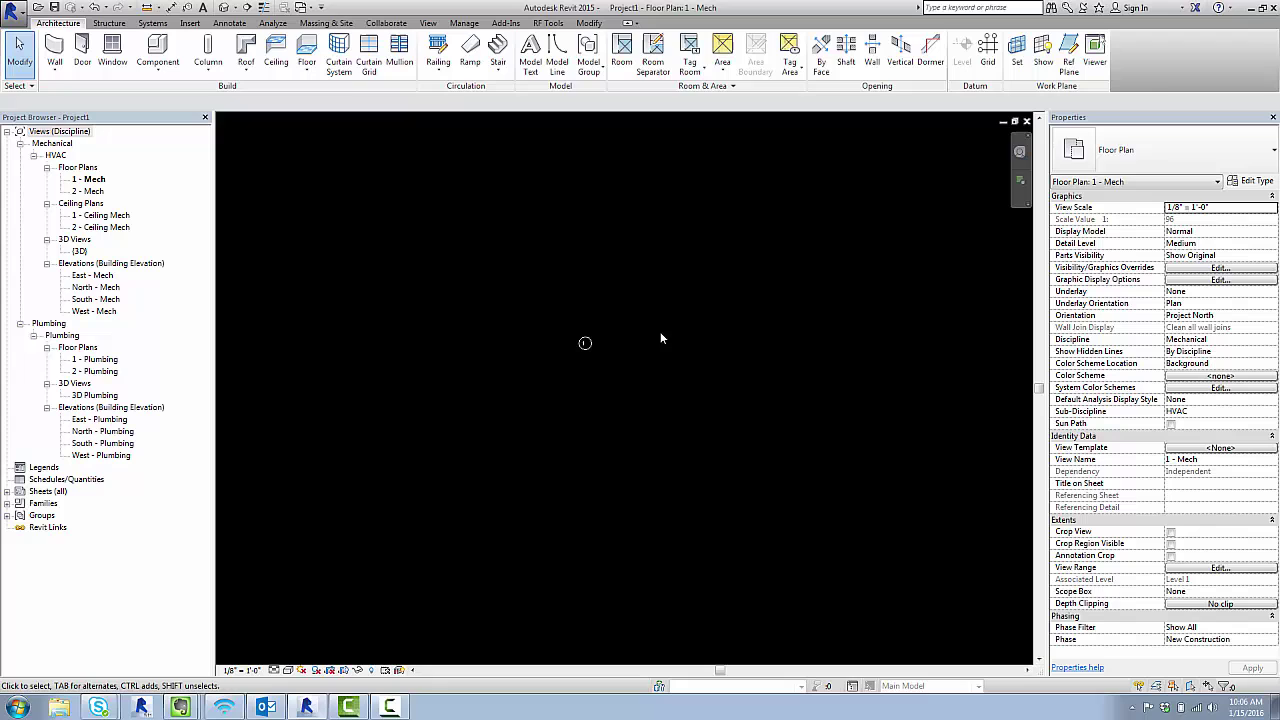
{"action": "scroll", "coordinate": [598, 406], "scroll_direction": "up", "scroll_amount": 5}
{"action": "scroll", "coordinate": [584, 377], "scroll_direction": "up", "scroll_amount": 1}
{"action": "scroll", "coordinate": [575, 376], "scroll_direction": "down", "scroll_amount": 4}
{"action": "scroll", "coordinate": [560, 340], "scroll_direction": "down", "scroll_amount": 2}
- Open sheet A101 and restore it to a floating window over the 1 - Mech floor plan
{"action": "left_click", "coordinate": [7, 491]}
{"action": "double_click", "coordinate": [62, 503]}
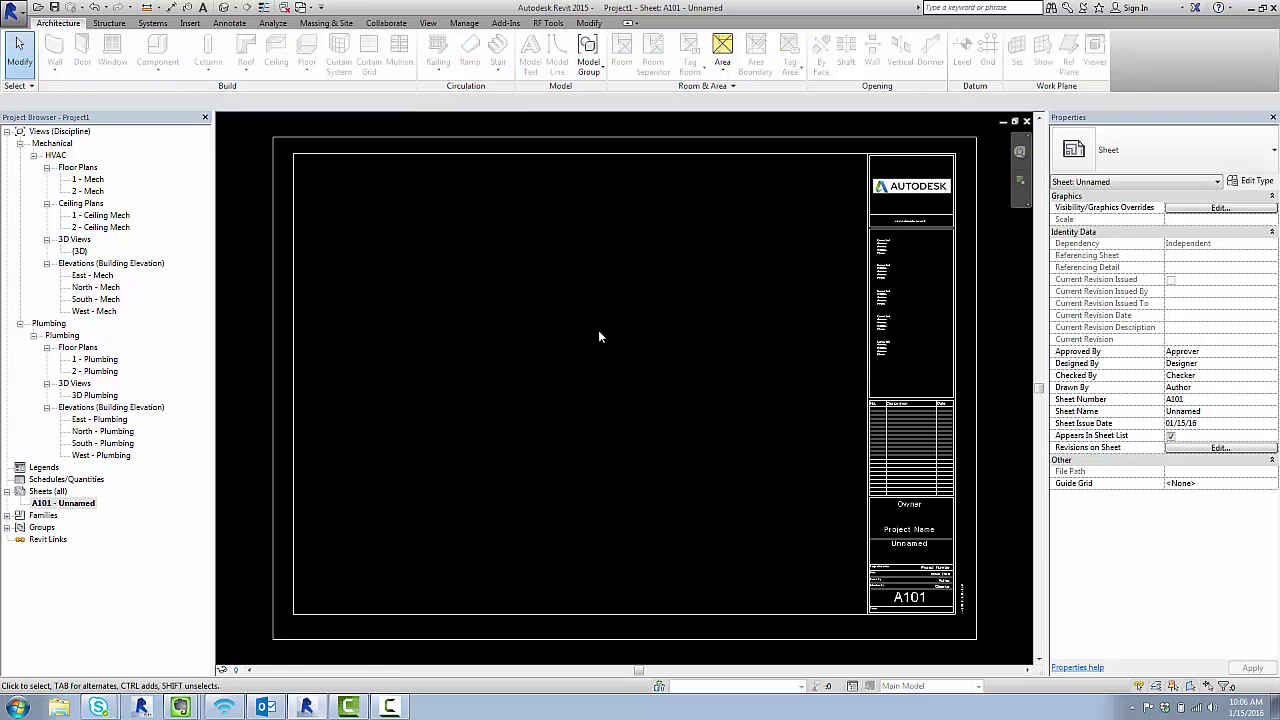
{"action": "left_click", "coordinate": [1015, 121]}
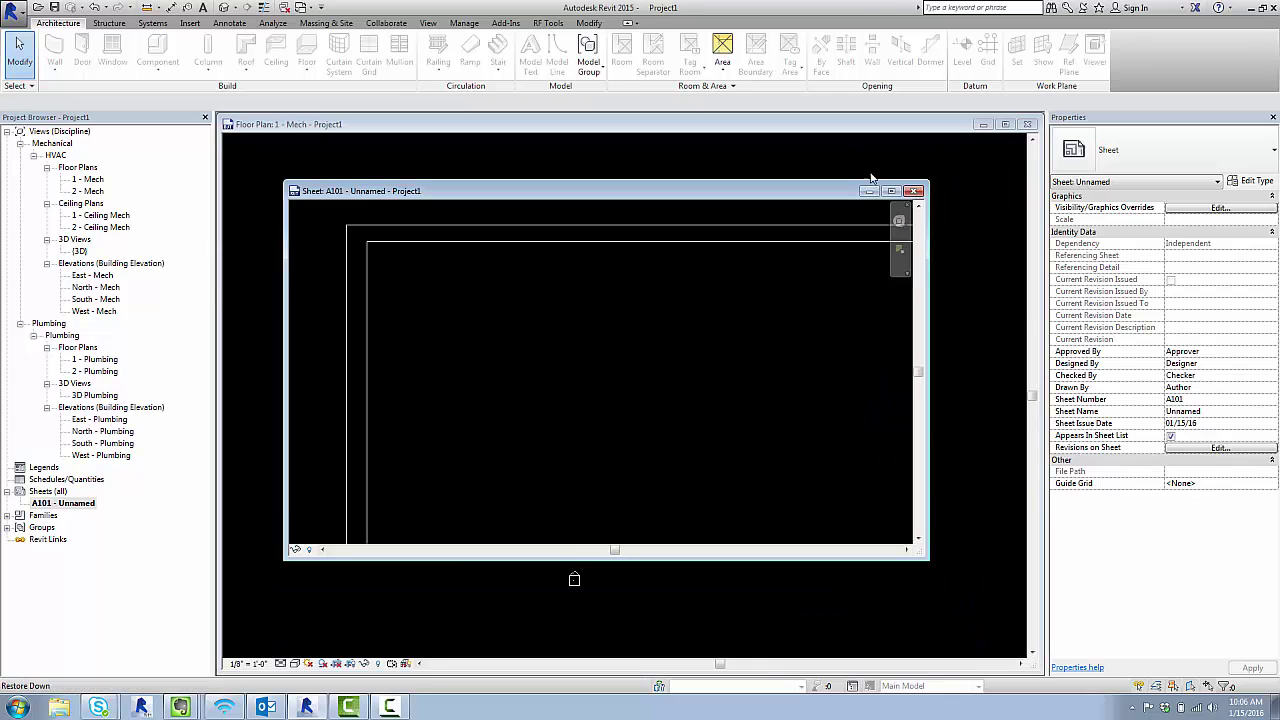
{"action": "left_click_drag", "start_coordinate": [625, 197], "coordinate": [688, 205]}
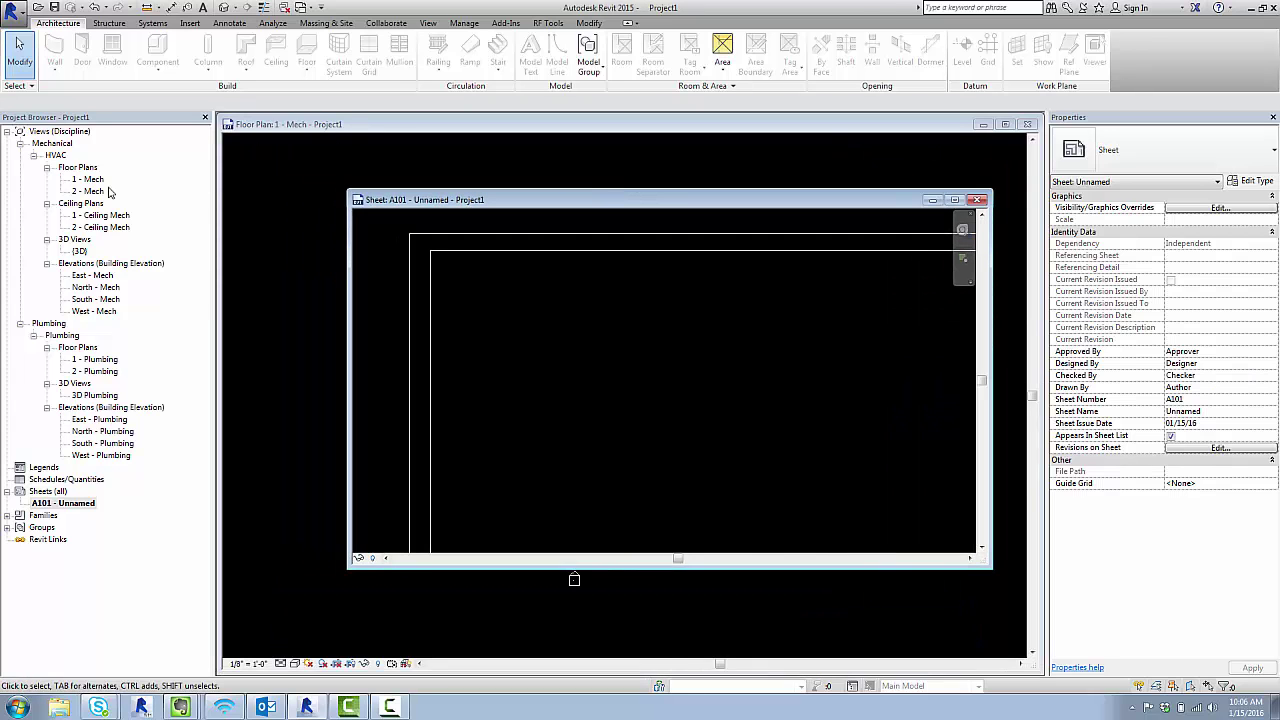
- Place the 1 - Mech floor plan on sheet A101 and shift its viewport away from the title block
{"action": "left_click_drag", "start_coordinate": [88, 180], "coordinate": [686, 398]}
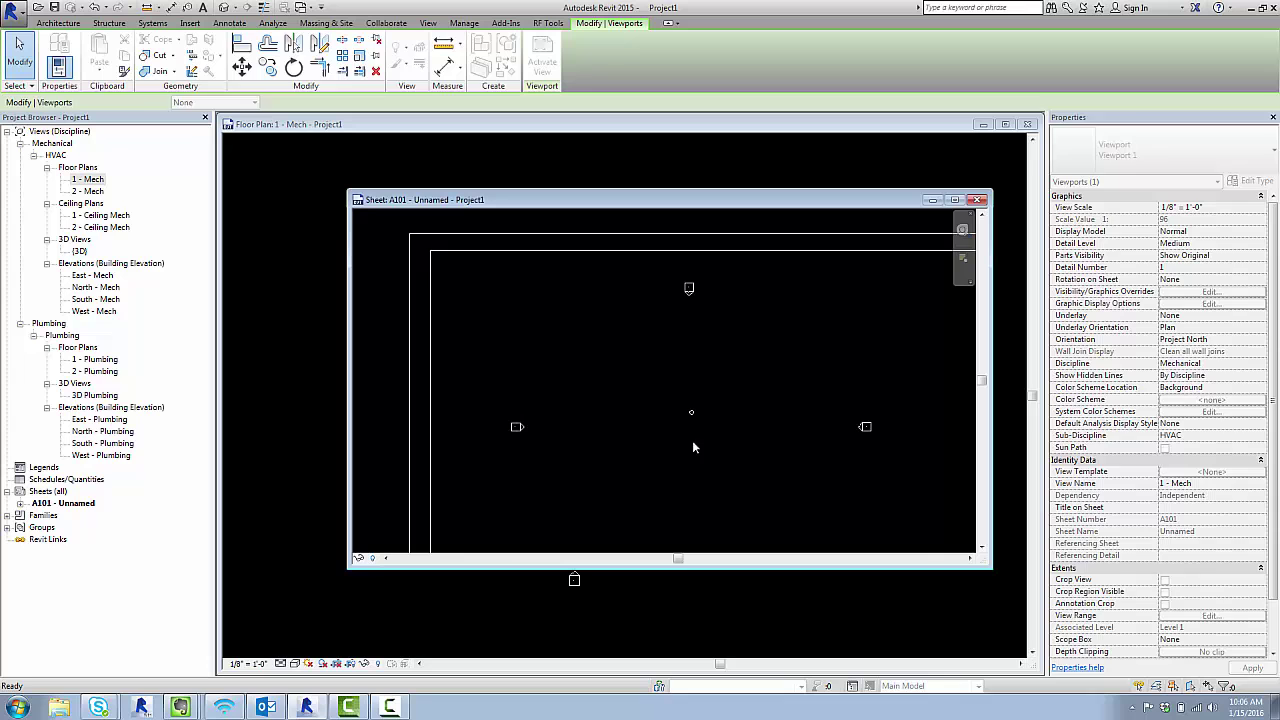
{"action": "scroll", "coordinate": [668, 372], "scroll_direction": "down", "scroll_amount": 2}
{"action": "middle_click_drag", "start_coordinate": [720, 394], "coordinate": [653, 332]}
{"action": "key", "text": "Escape"}
{"action": "left_click", "coordinate": [649, 390]}
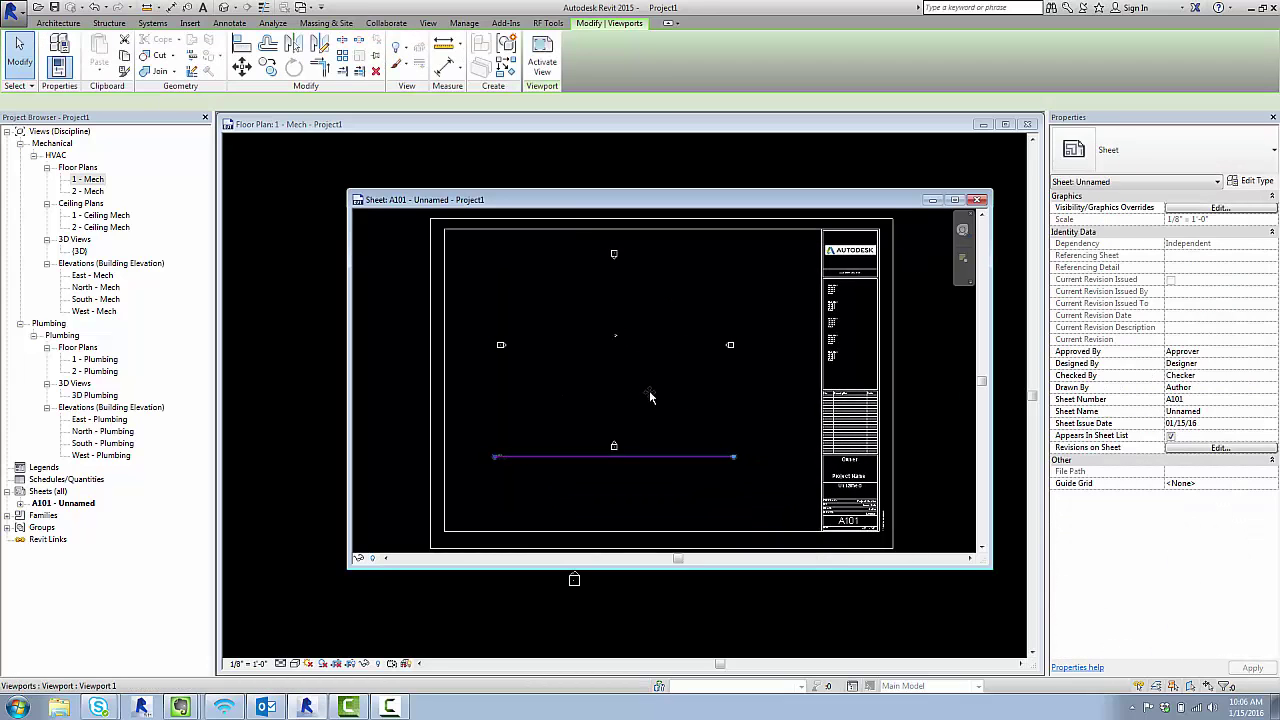
{"action": "left_click_drag", "start_coordinate": [649, 391], "coordinate": [627, 394]}
{"action": "left_click", "coordinate": [764, 336]}
{"action": "middle_click_drag", "start_coordinate": [709, 354], "coordinate": [695, 375]}
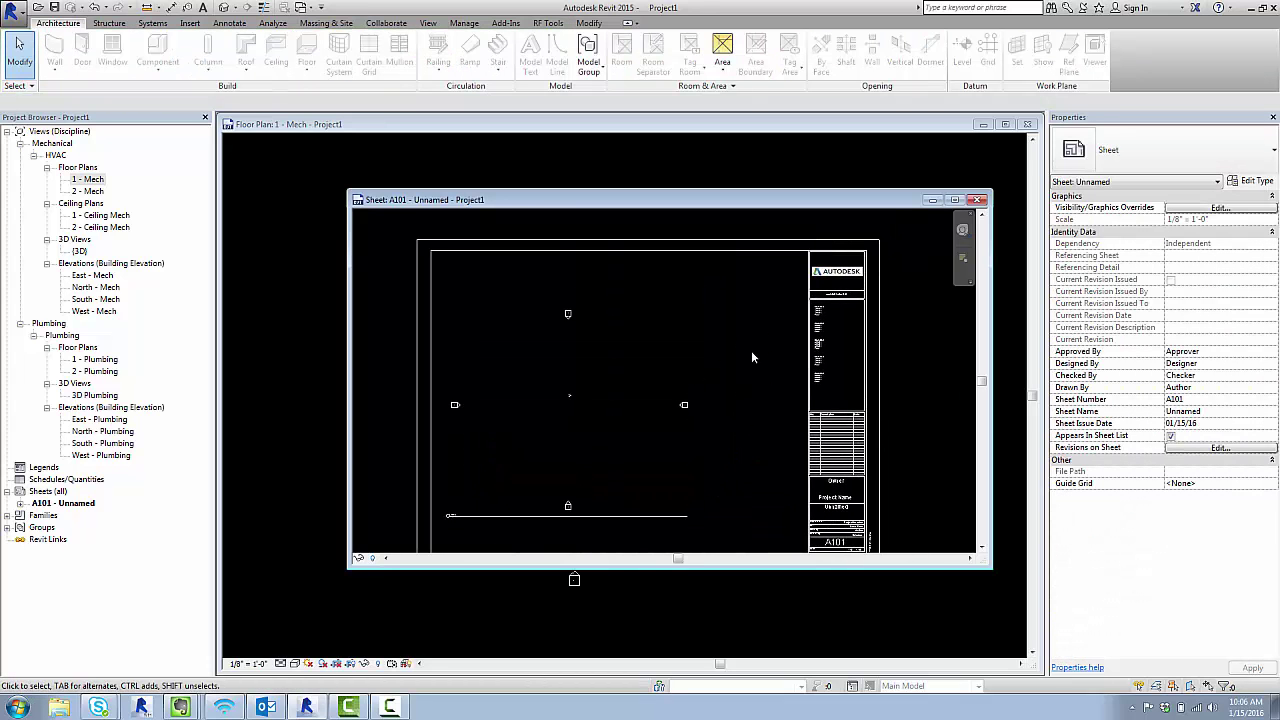
- Add the text heading SHEET NOTES on sheet A101 in the empty area beside the title block
{"action": "scroll", "coordinate": [731, 346], "scroll_direction": "up", "scroll_amount": 2}
{"action": "key", "text": "t"}
{"action": "key", "text": "x"}
{"action": "left_click_drag", "start_coordinate": [720, 263], "coordinate": [815, 300]}
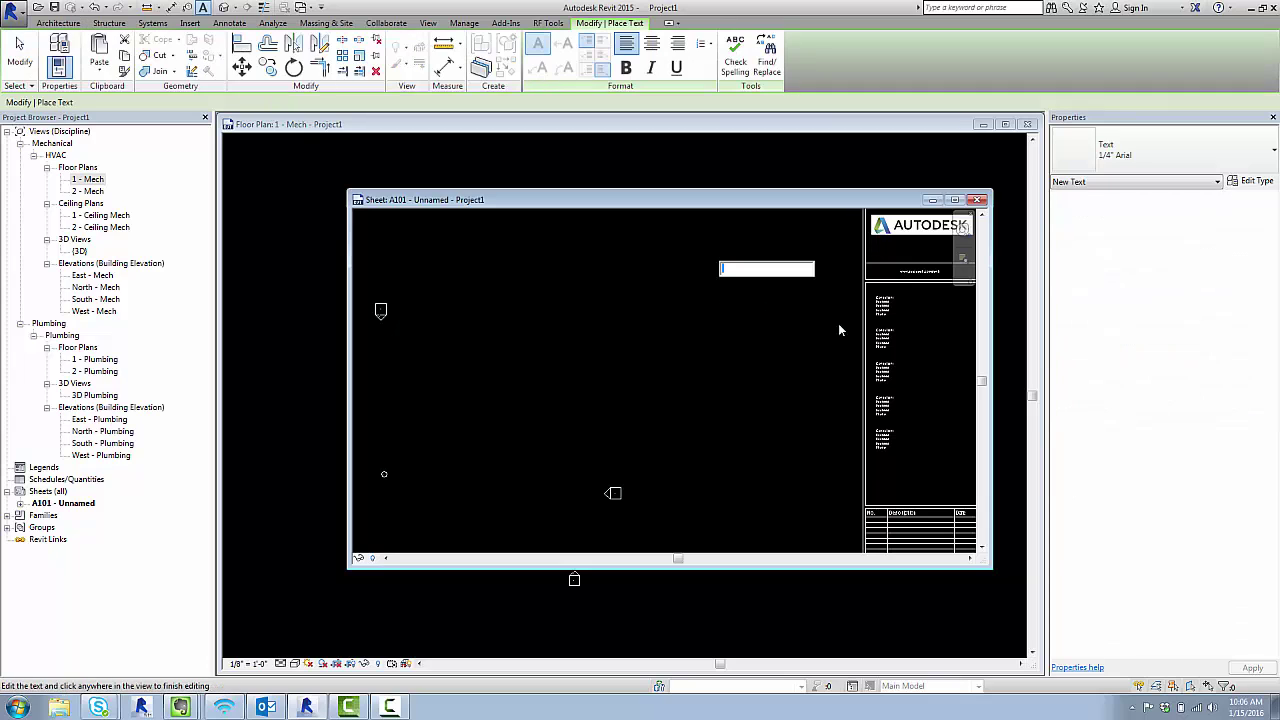
{"action": "type", "text": "SHEET NOTES"}
{"action": "left_click", "coordinate": [733, 415]}
{"action": "key", "text": "Escape"}
{"action": "key", "text": "Escape"}
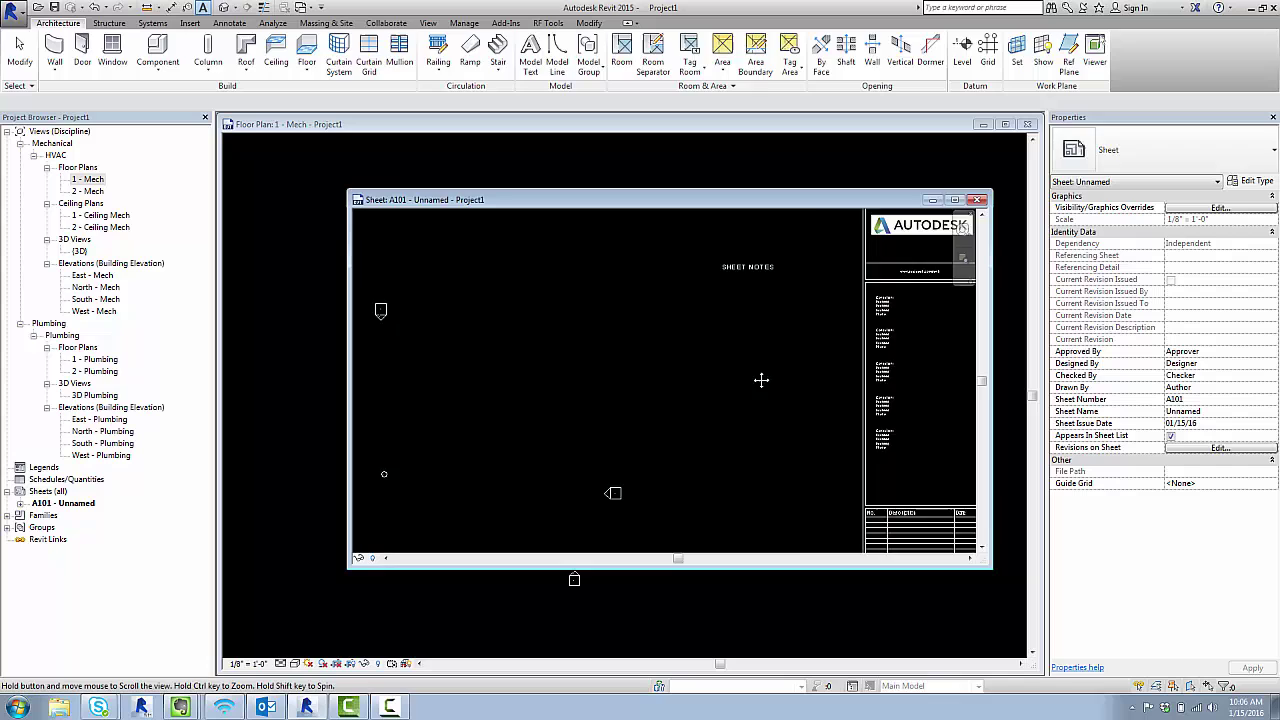
{"action": "scroll", "coordinate": [676, 356], "scroll_direction": "up", "scroll_amount": 1}
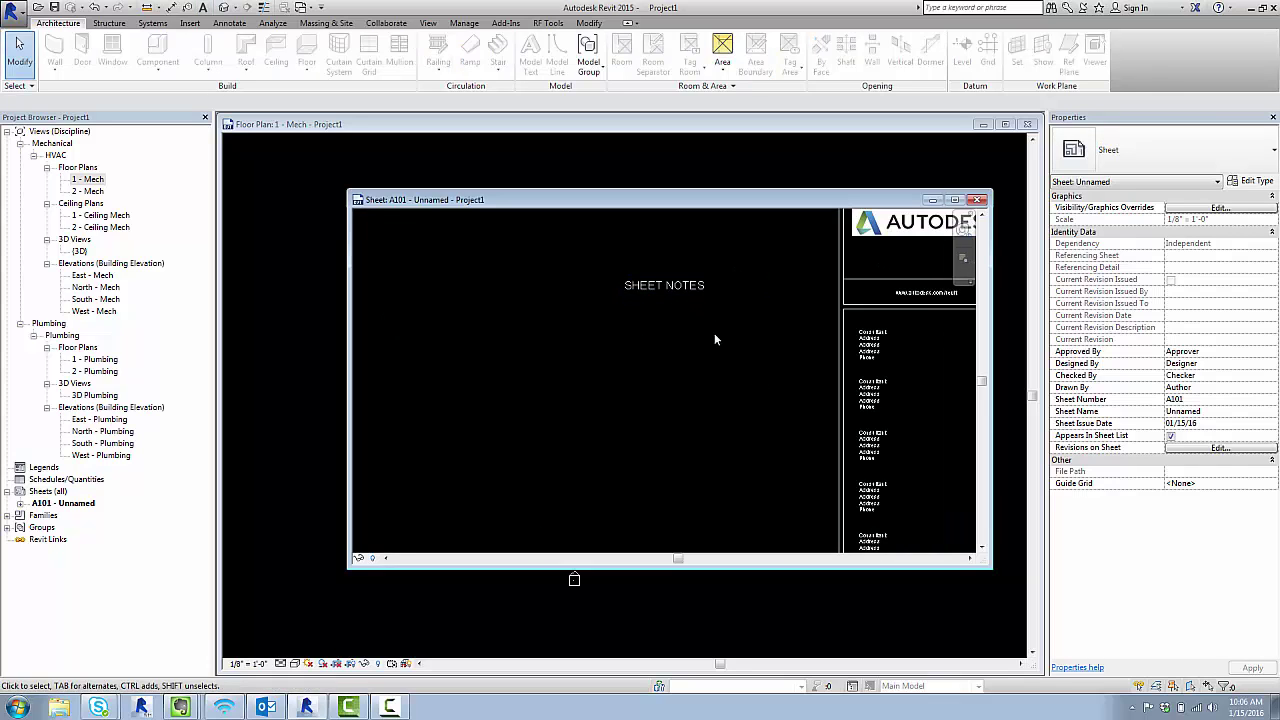
- Create a note block for the _MEP_SmartSheetNoteBubble family, named A101 SHEET NOTES
{"action": "left_click", "coordinate": [428, 22]}
{"action": "left_click", "coordinate": [716, 72]}
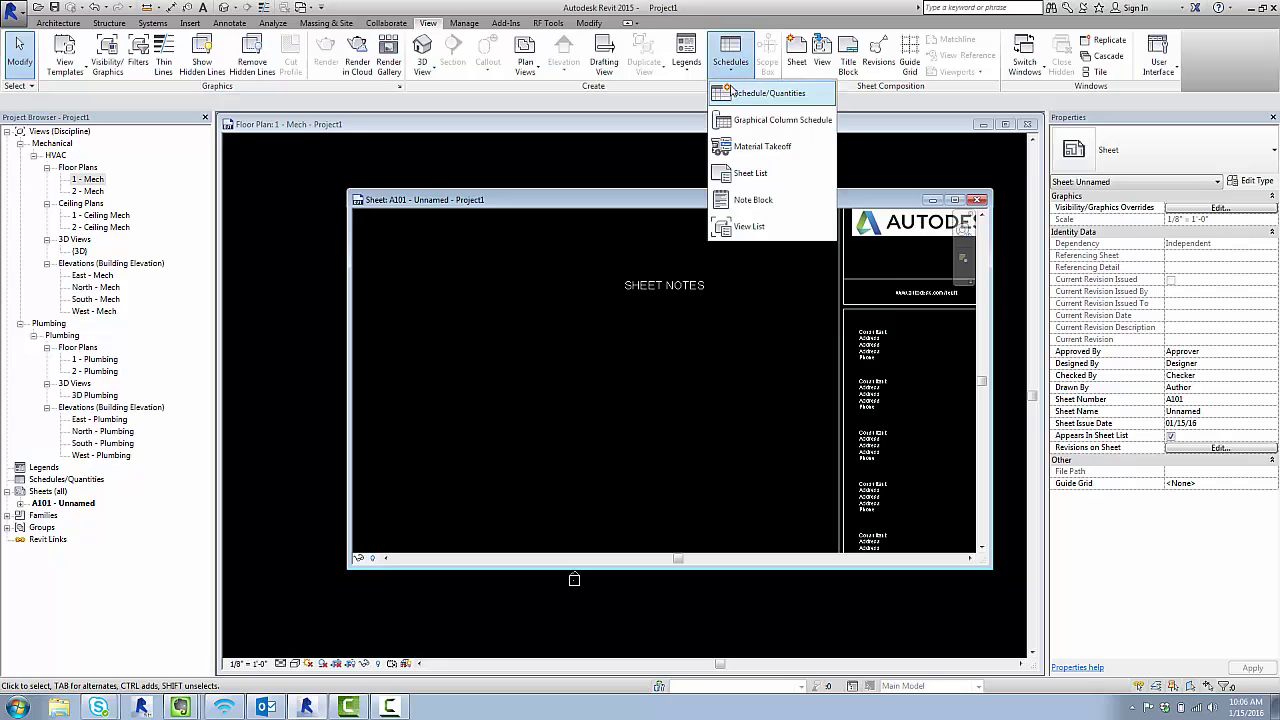
{"action": "left_click", "coordinate": [764, 202]}
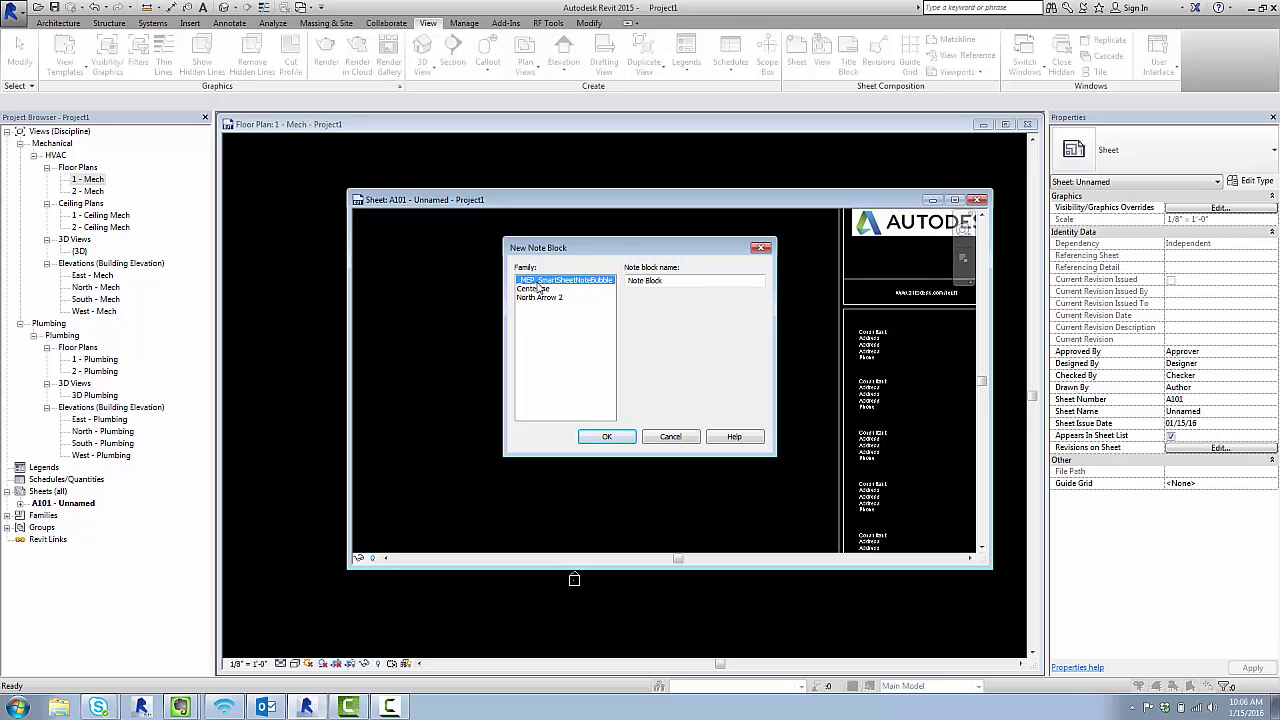
{"action": "left_click_drag", "start_coordinate": [623, 281], "coordinate": [755, 281]}
{"action": "type", "text": "m"}
{"action": "key", "text": "BackSpace"}
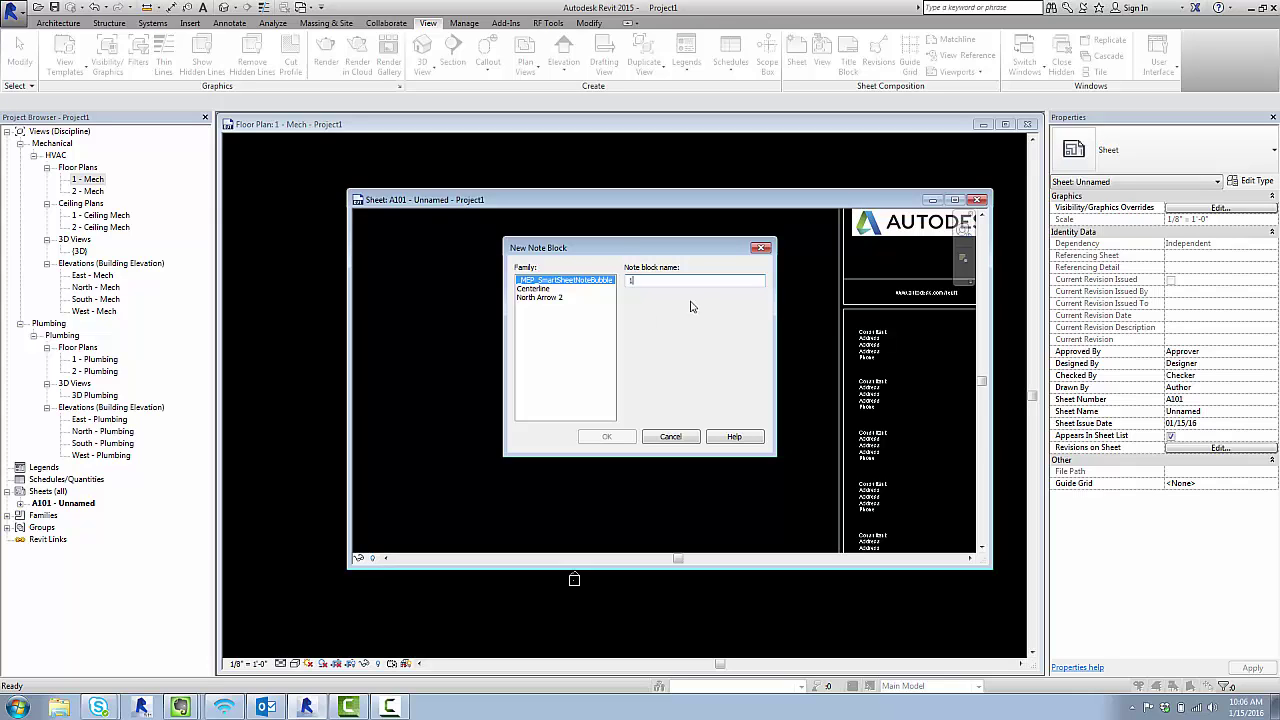
{"action": "key", "text": "BackSpace"}
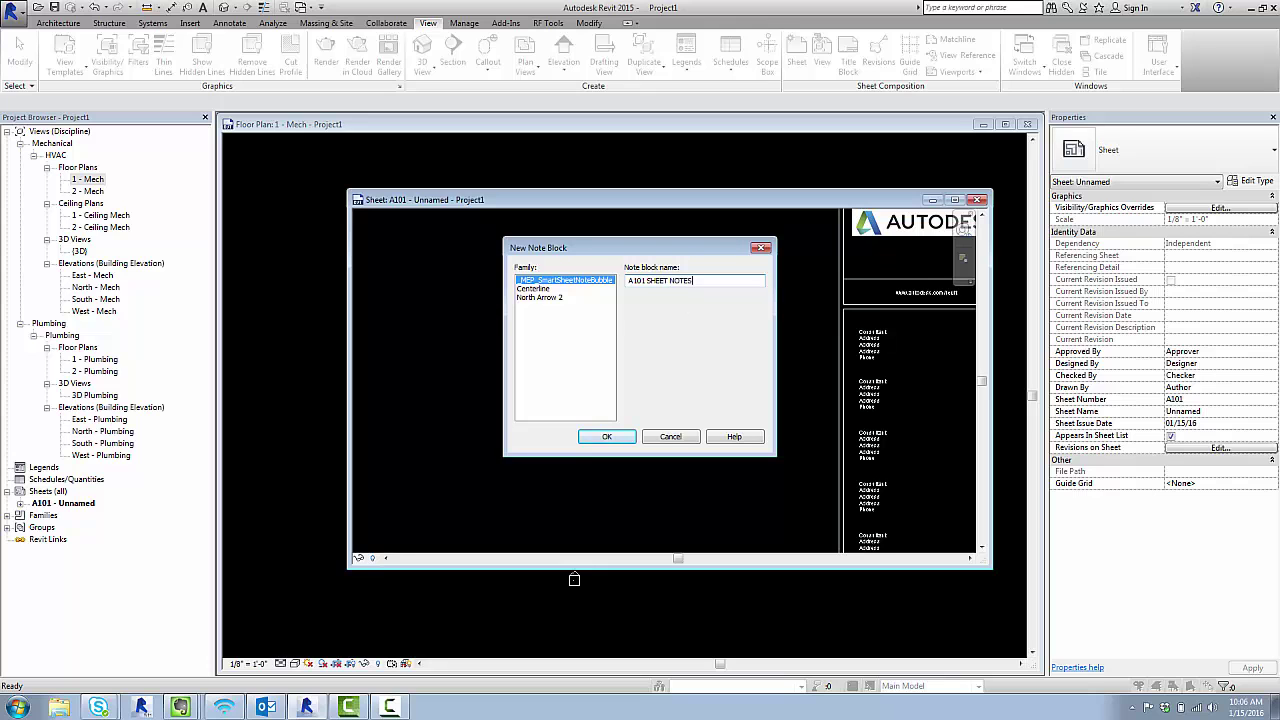
{"action": "left_click", "coordinate": [606, 437]}
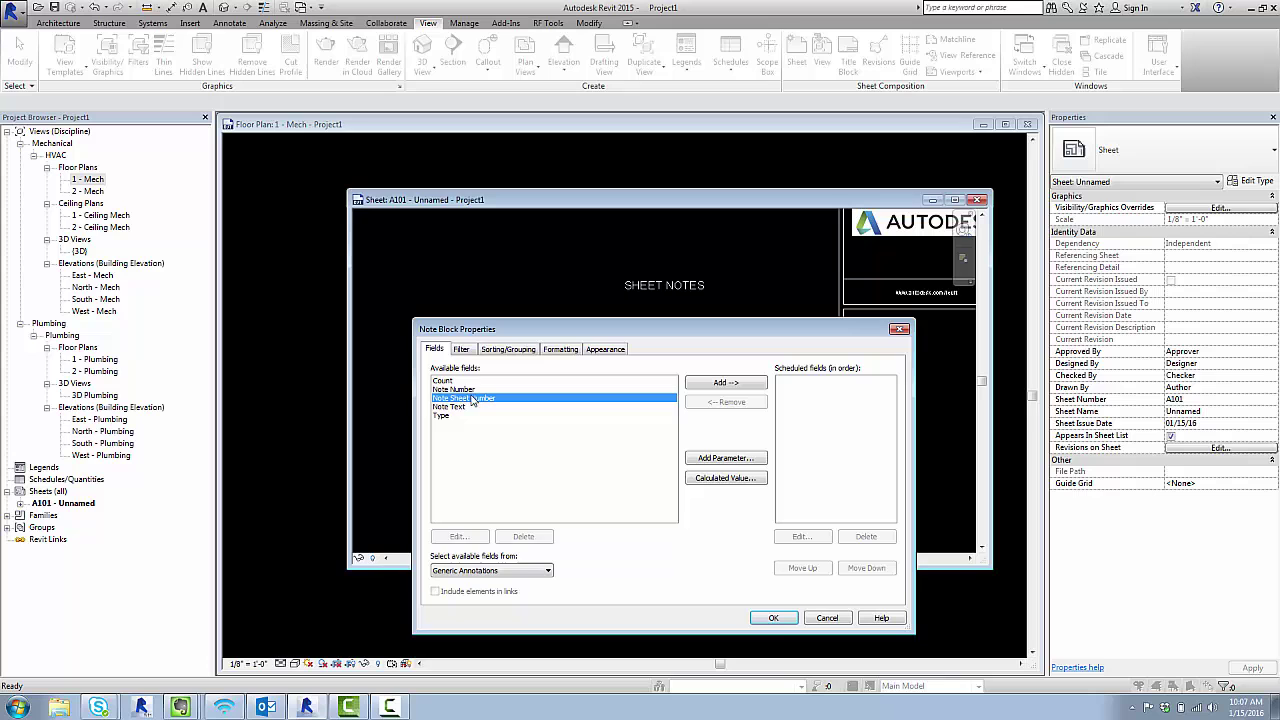
- Add the Note Number, Note Sheet Number and Note Text fields to the note block
{"action": "left_click", "coordinate": [455, 389]}
{"action": "left_click", "coordinate": [449, 407], "text": "shift"}
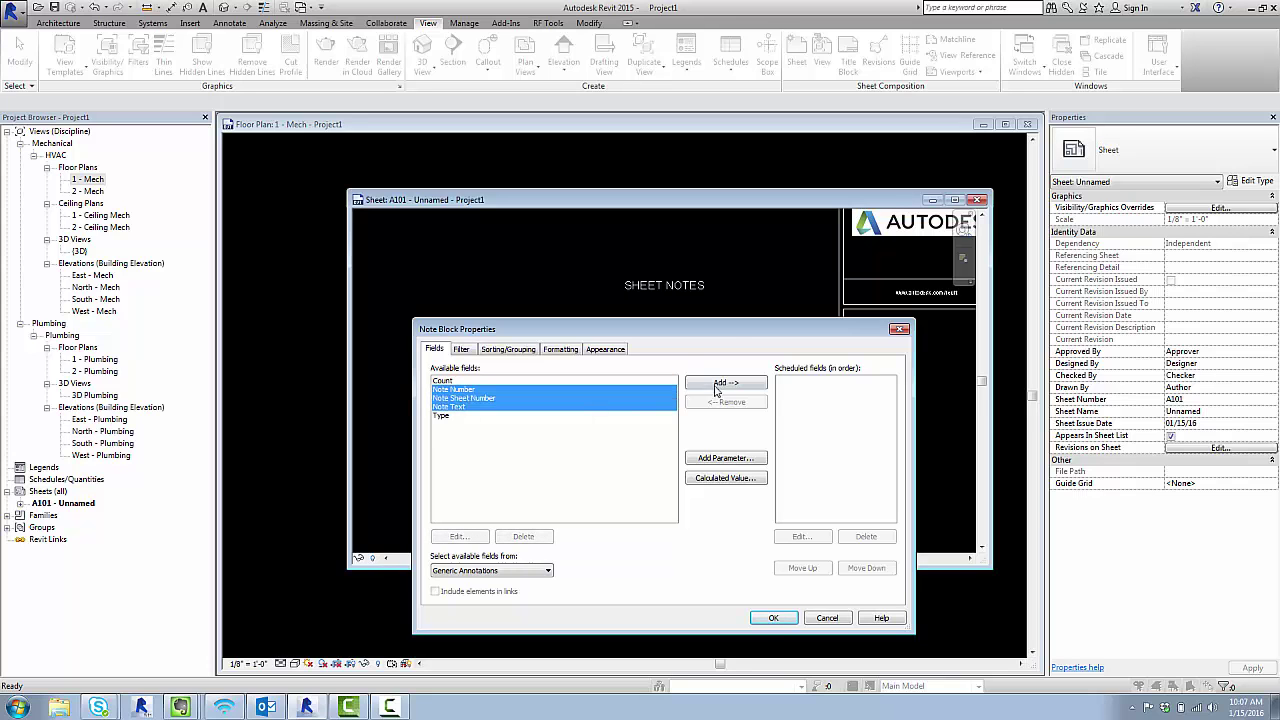
{"action": "left_click", "coordinate": [715, 388]}
- Order the scheduled fields as Note Number, Note Text, Note Sheet Number and confirm the note block properties
{"action": "left_click_drag", "start_coordinate": [600, 329], "coordinate": [414, 219]}
{"action": "left_click", "coordinate": [635, 281]}
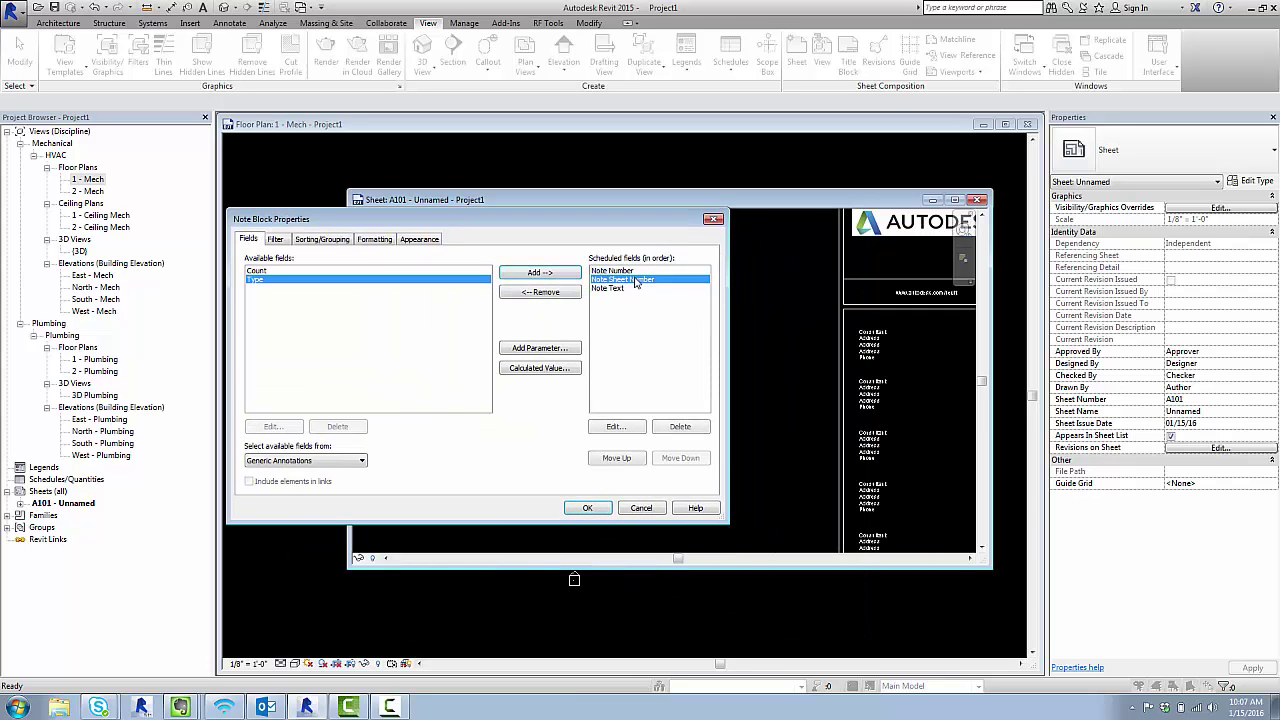
{"action": "left_click", "coordinate": [616, 457]}
{"action": "left_click", "coordinate": [630, 281]}
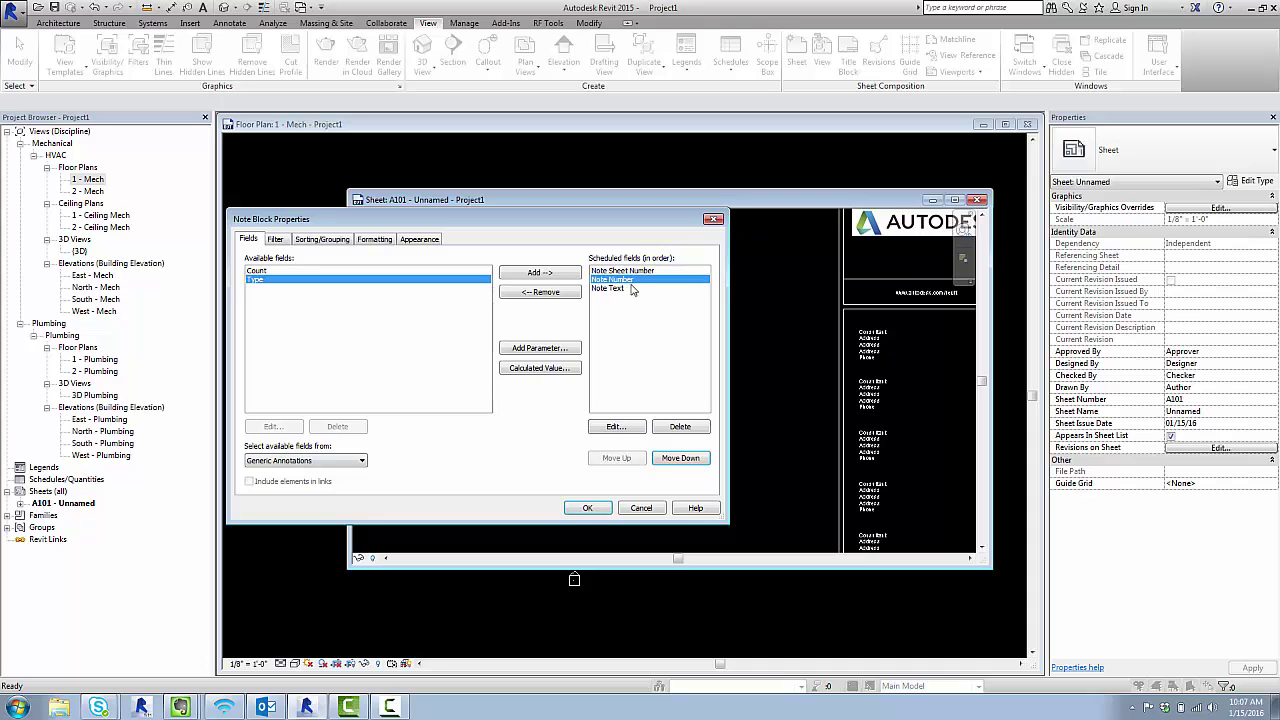
{"action": "left_click", "coordinate": [642, 271]}
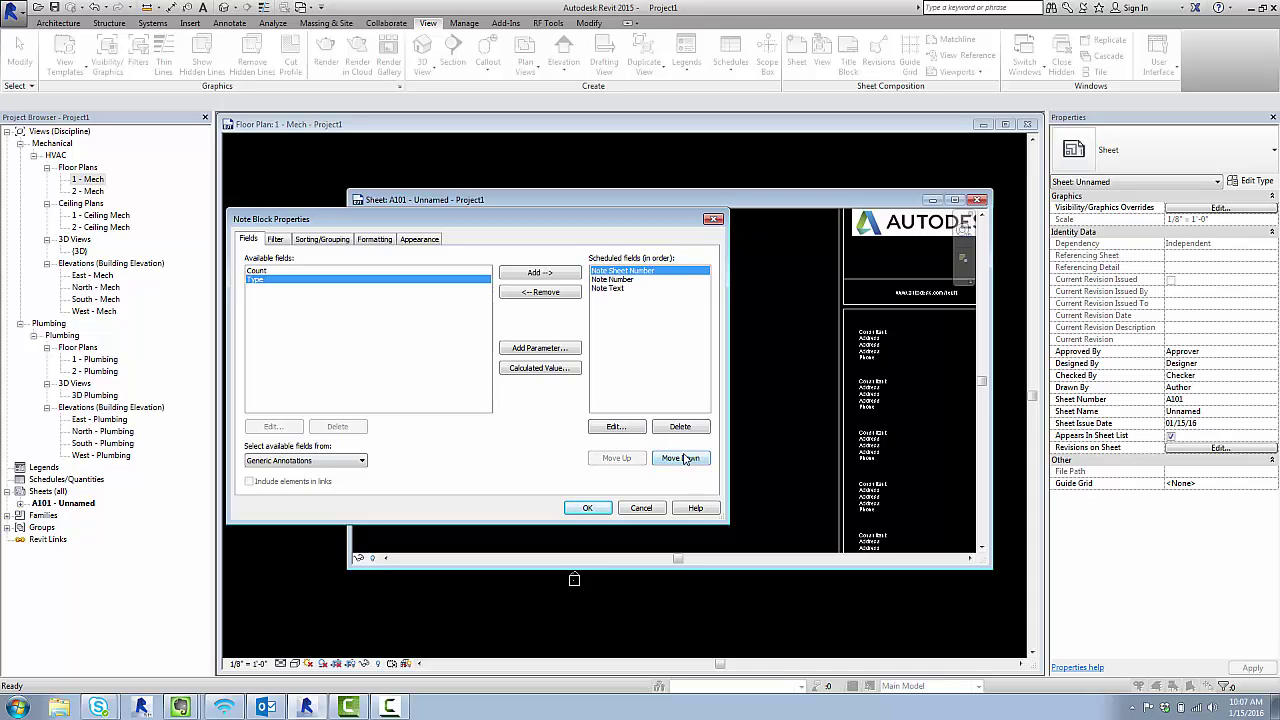
{"action": "left_click", "coordinate": [684, 458]}
{"action": "left_click", "coordinate": [684, 458]}
{"action": "left_click", "coordinate": [624, 280]}
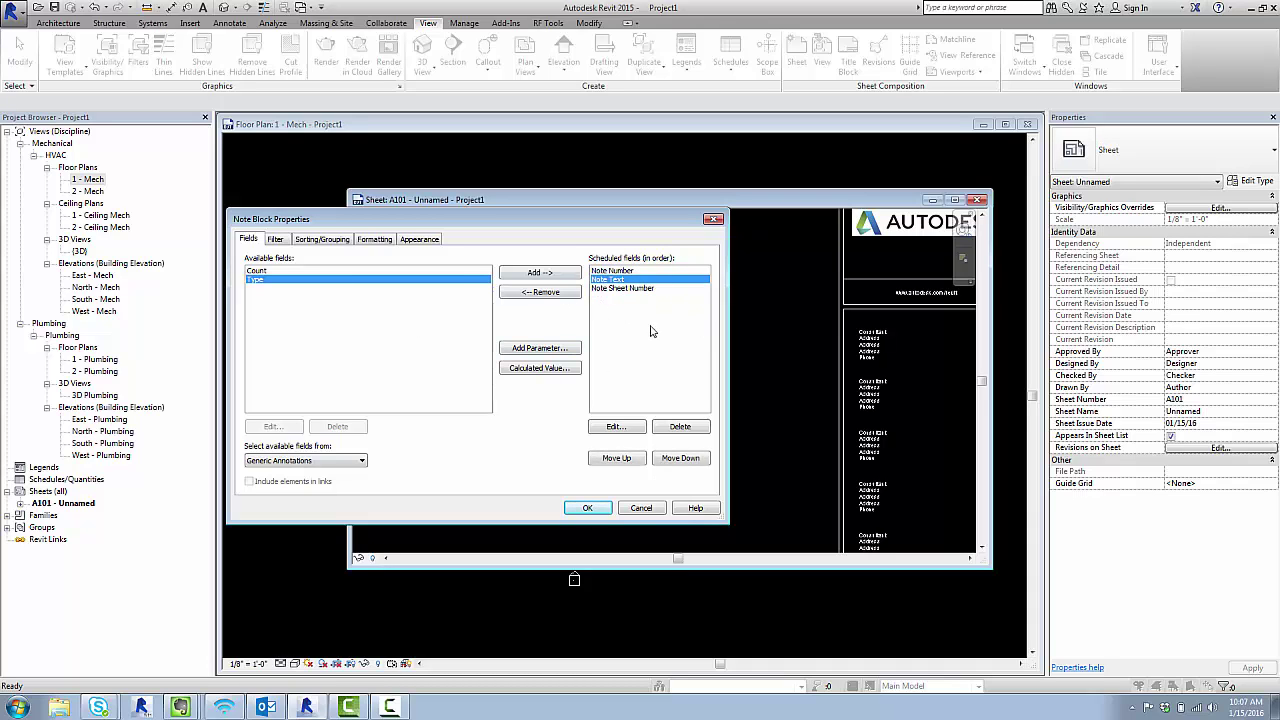
{"action": "left_click", "coordinate": [587, 508]}
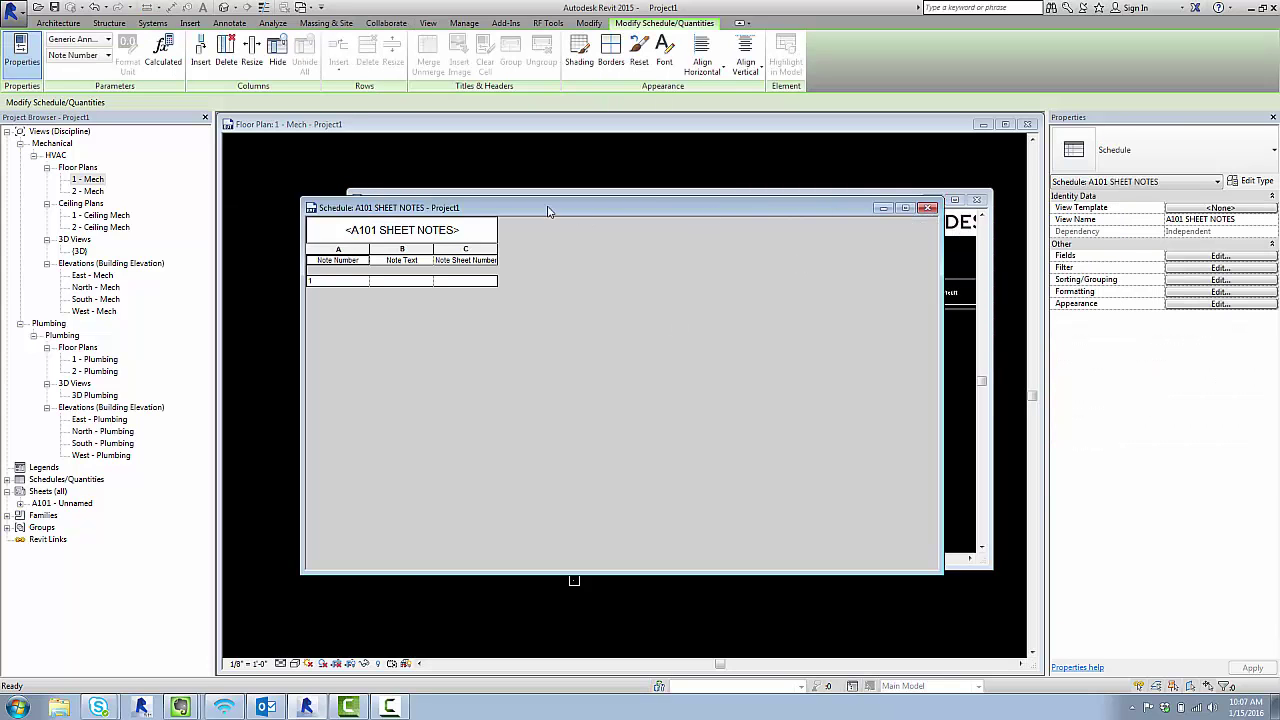
- Place the A101 SHEET NOTES schedule on sheet A101 directly below the SHEET NOTES heading
{"action": "left_click_drag", "start_coordinate": [547, 209], "coordinate": [502, 248]}
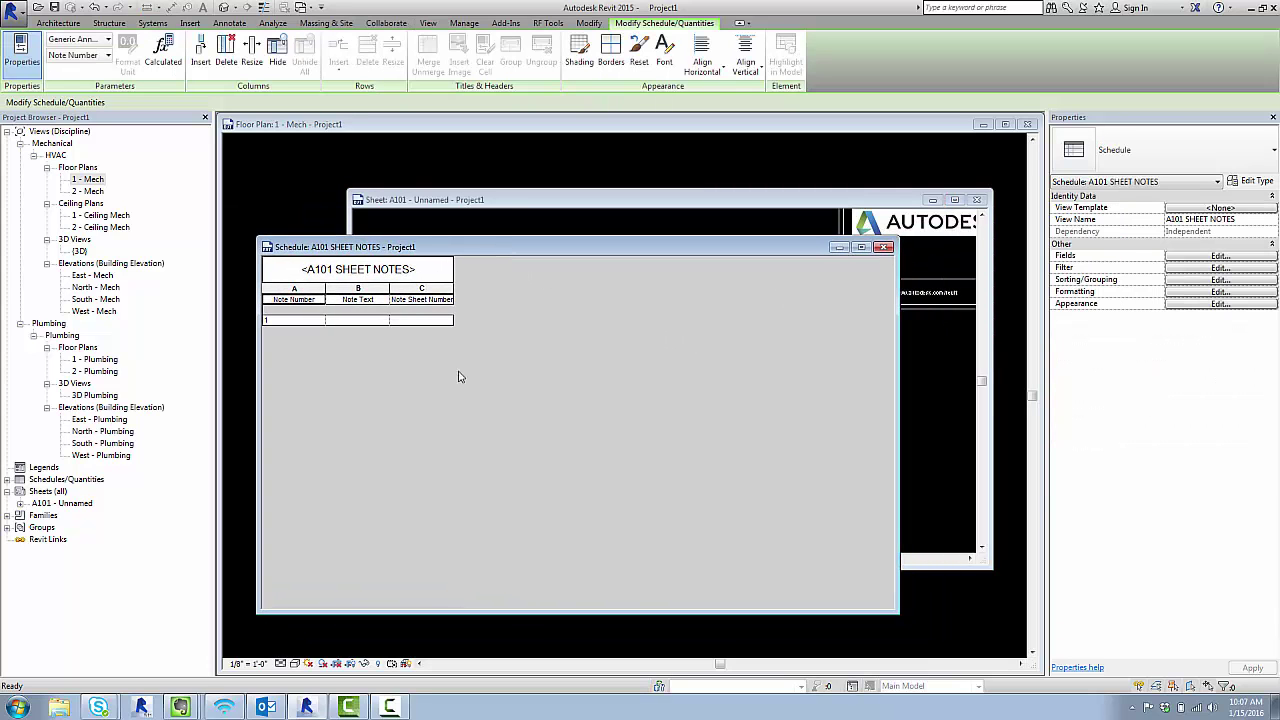
{"action": "left_click", "coordinate": [7, 480]}
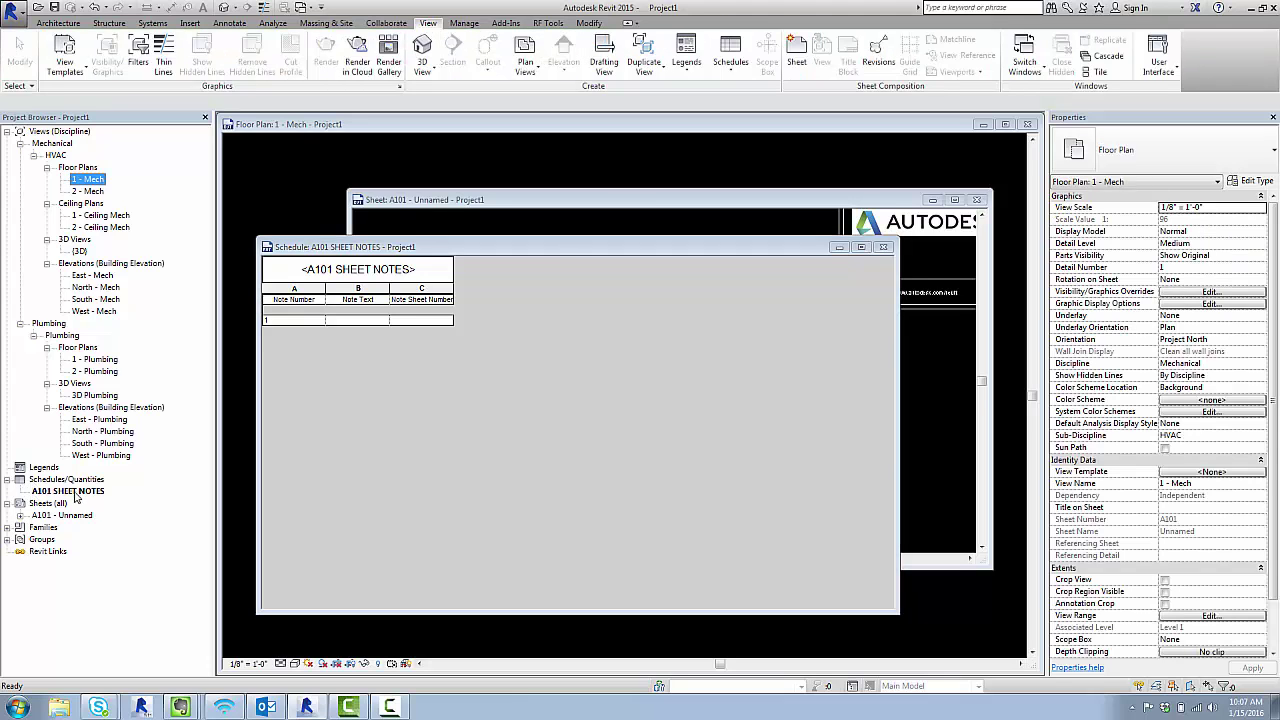
{"action": "left_click_drag", "start_coordinate": [556, 250], "coordinate": [614, 460]}
{"action": "left_click_drag", "start_coordinate": [72, 493], "coordinate": [825, 415]}
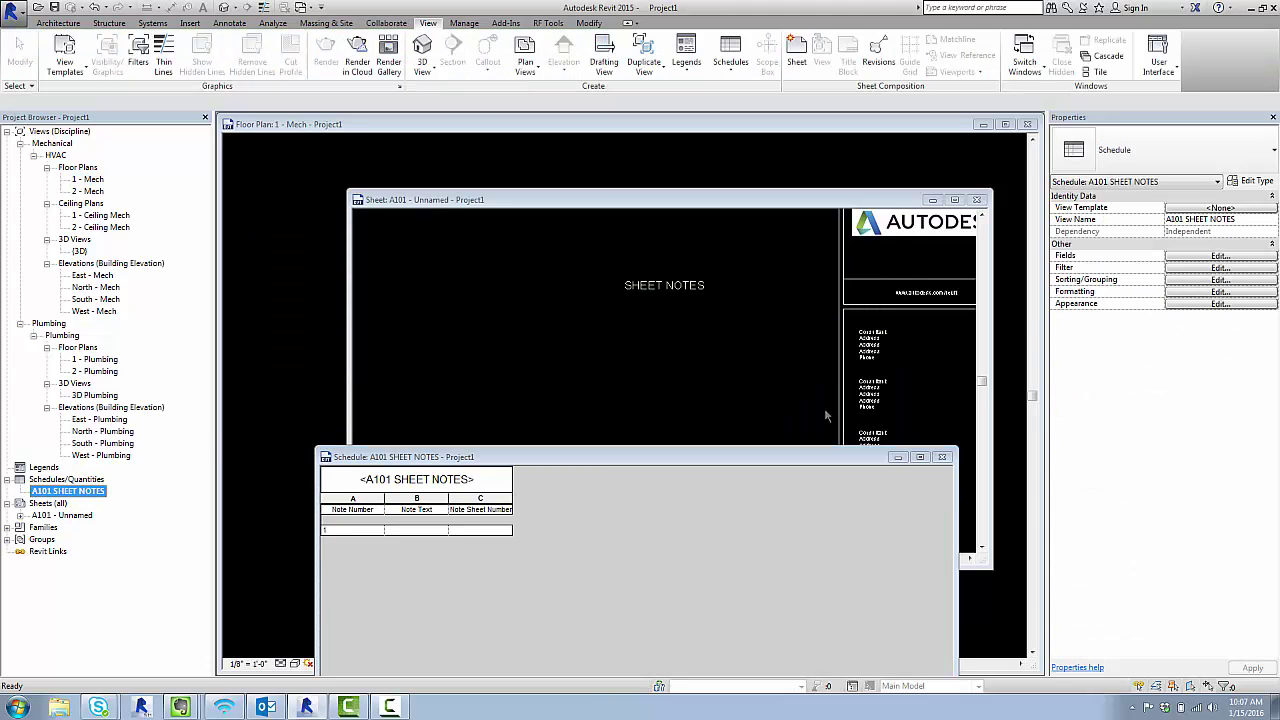
{"action": "left_click_drag", "start_coordinate": [666, 333], "coordinate": [673, 330]}
{"action": "left_click", "coordinate": [680, 346]}
{"action": "left_click", "coordinate": [681, 401]}
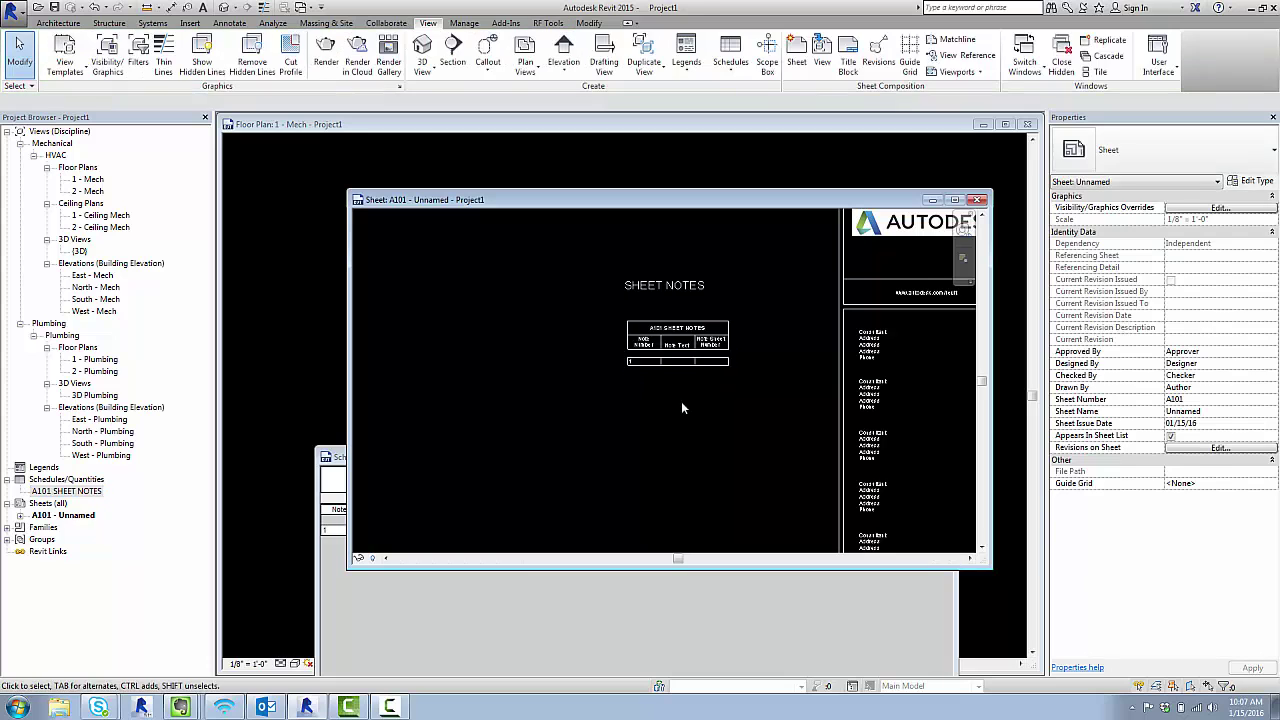
- Arrange the A101 SHEET NOTES schedule window so it sits clear of the table placed on the sheet
{"action": "scroll", "coordinate": [669, 354], "scroll_direction": "up", "scroll_amount": 1}
{"action": "scroll", "coordinate": [669, 357], "scroll_direction": "up", "scroll_amount": 3}
{"action": "scroll", "coordinate": [610, 342], "scroll_direction": "down", "scroll_amount": 2}
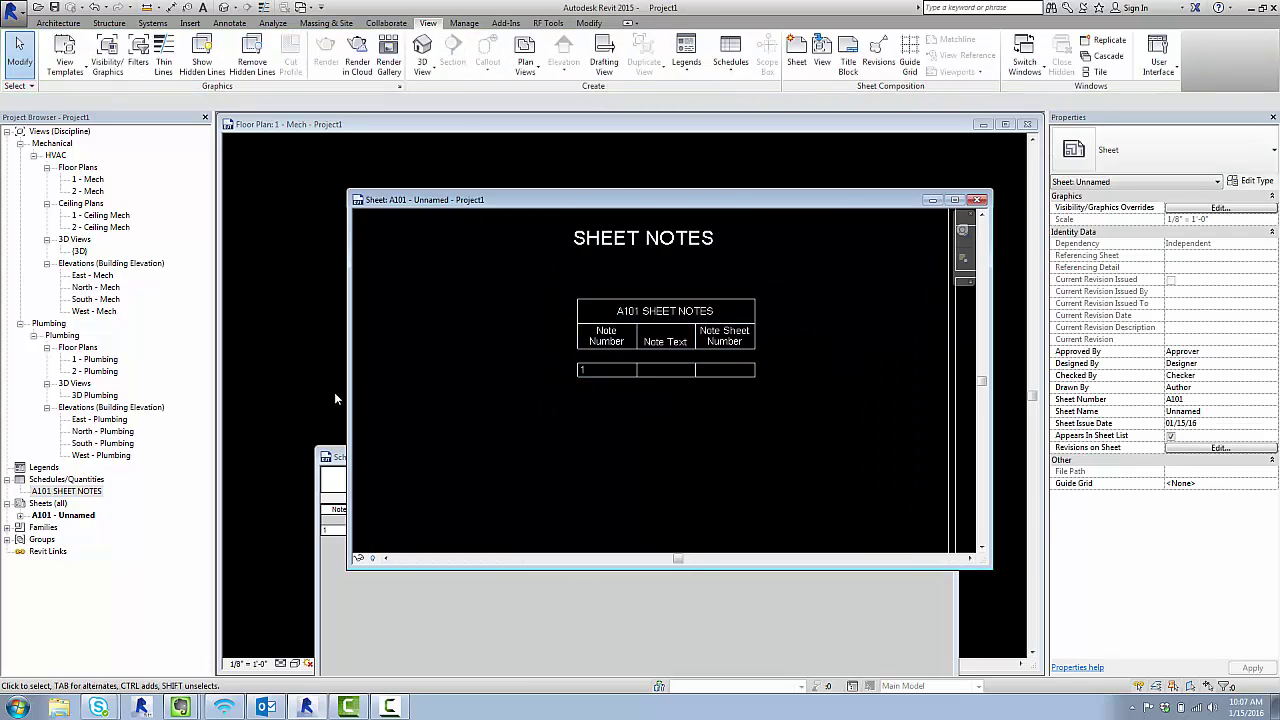
{"action": "left_click_drag", "start_coordinate": [347, 458], "coordinate": [700, 504]}
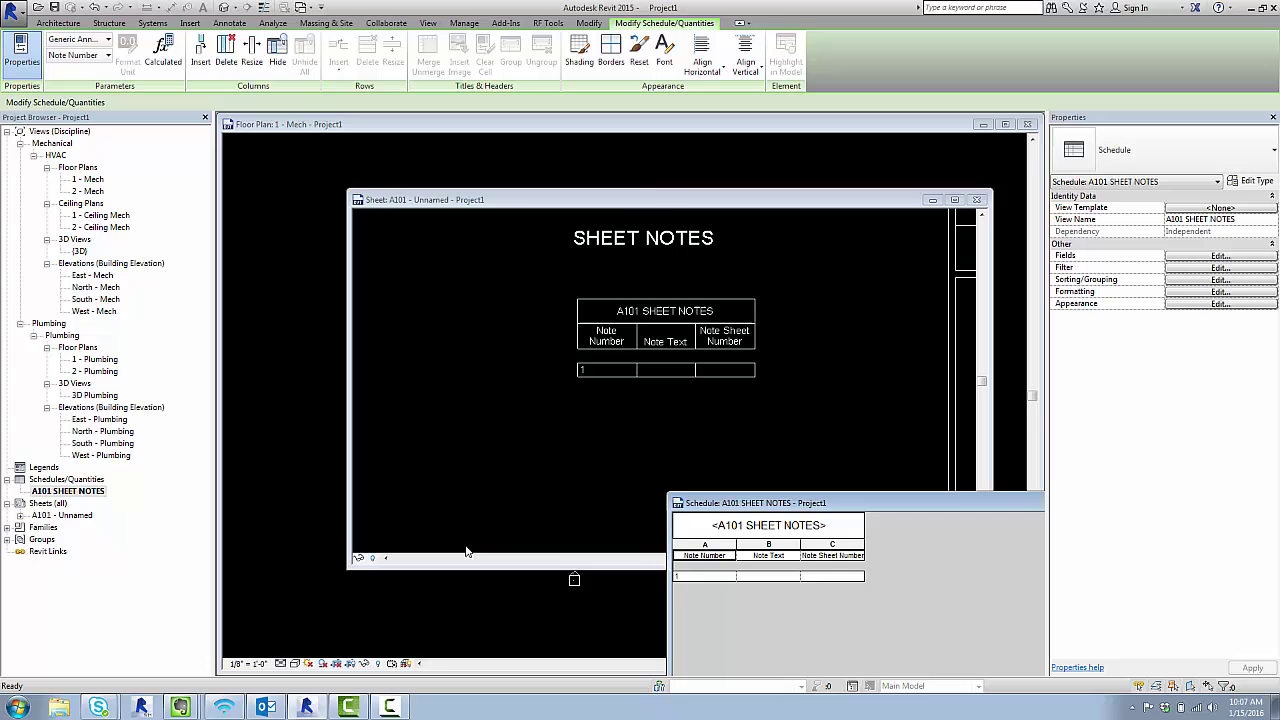
- Tile the open view windows and minimize the _MEP_SmartSheetNoteBubble.rfa window
{"action": "left_click", "coordinate": [670, 208]}
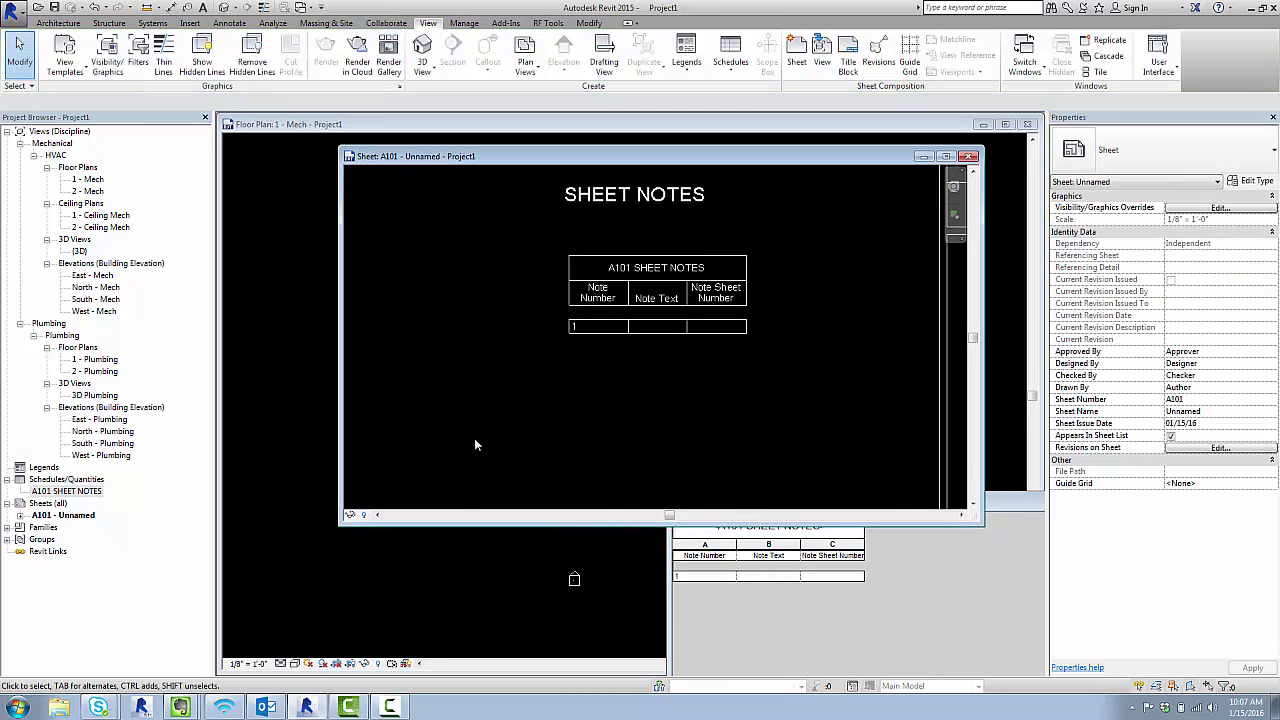
{"action": "key", "text": "w"}
{"action": "key", "text": "t"}
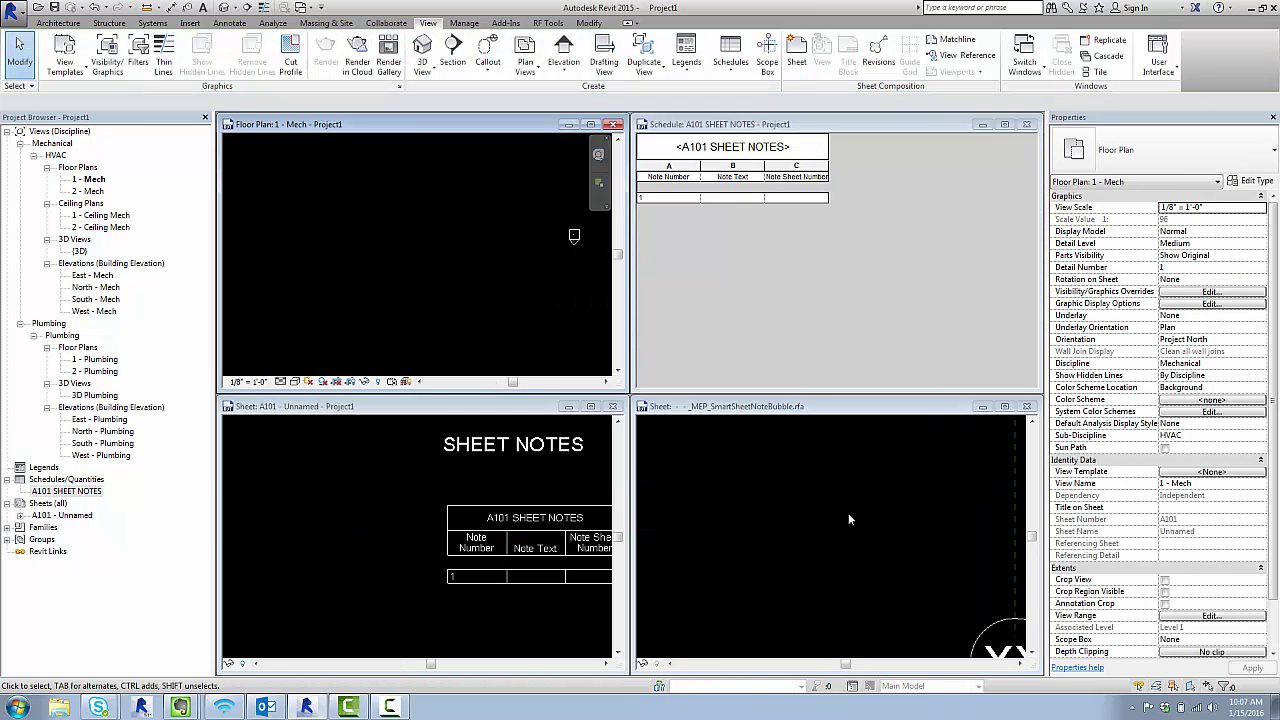
{"action": "left_click", "coordinate": [982, 406]}
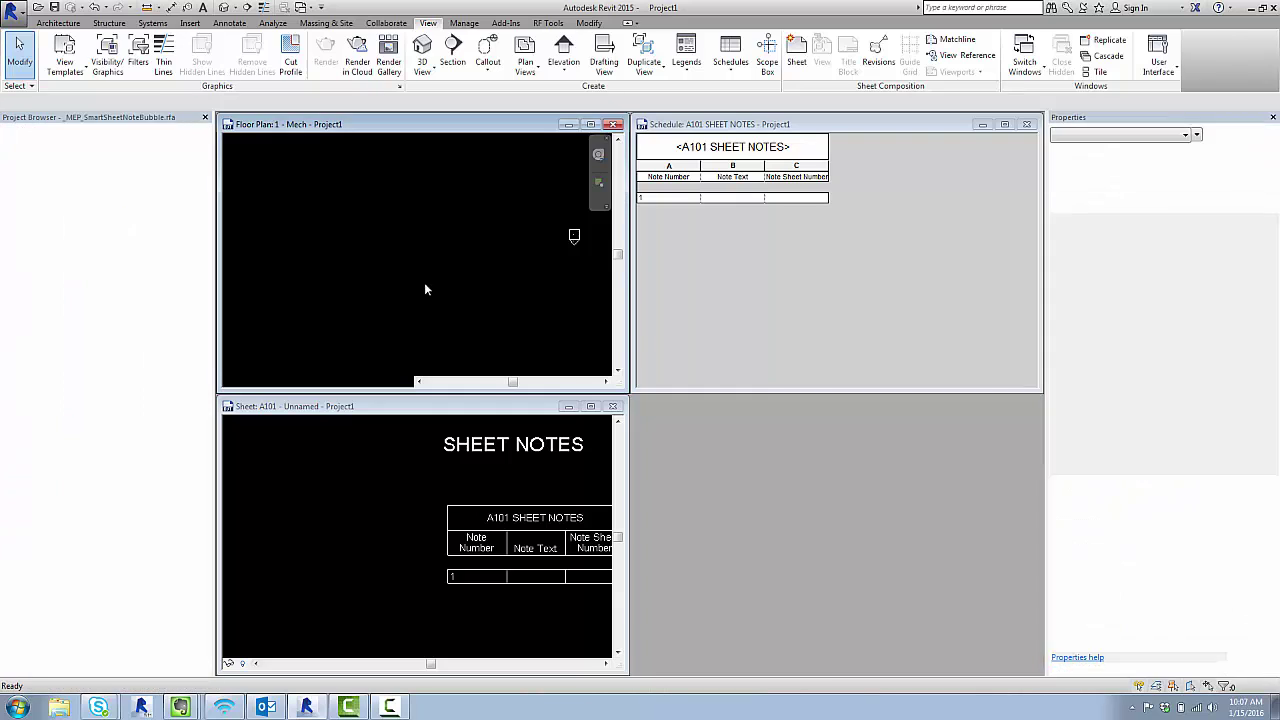
{"action": "left_click", "coordinate": [374, 494]}
- Set the floor plan bubble's Note Sheet Number to A101 and fill in its Note Text with a sample sentence beginning EXAMPLE TEXT
{"action": "left_click", "coordinate": [514, 269]}
{"action": "scroll", "coordinate": [514, 269], "scroll_direction": "down", "scroll_amount": 1}
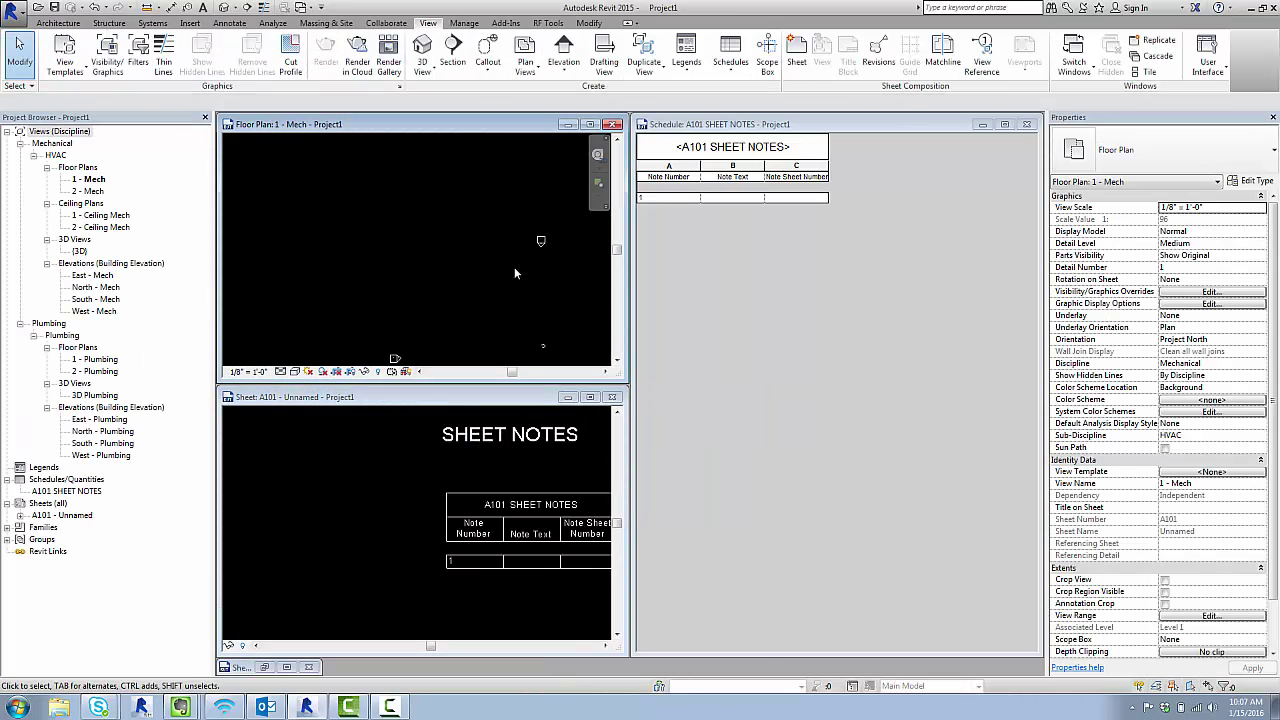
{"action": "middle_click_drag", "start_coordinate": [555, 338], "coordinate": [449, 249]}
{"action": "left_click", "coordinate": [420, 238]}
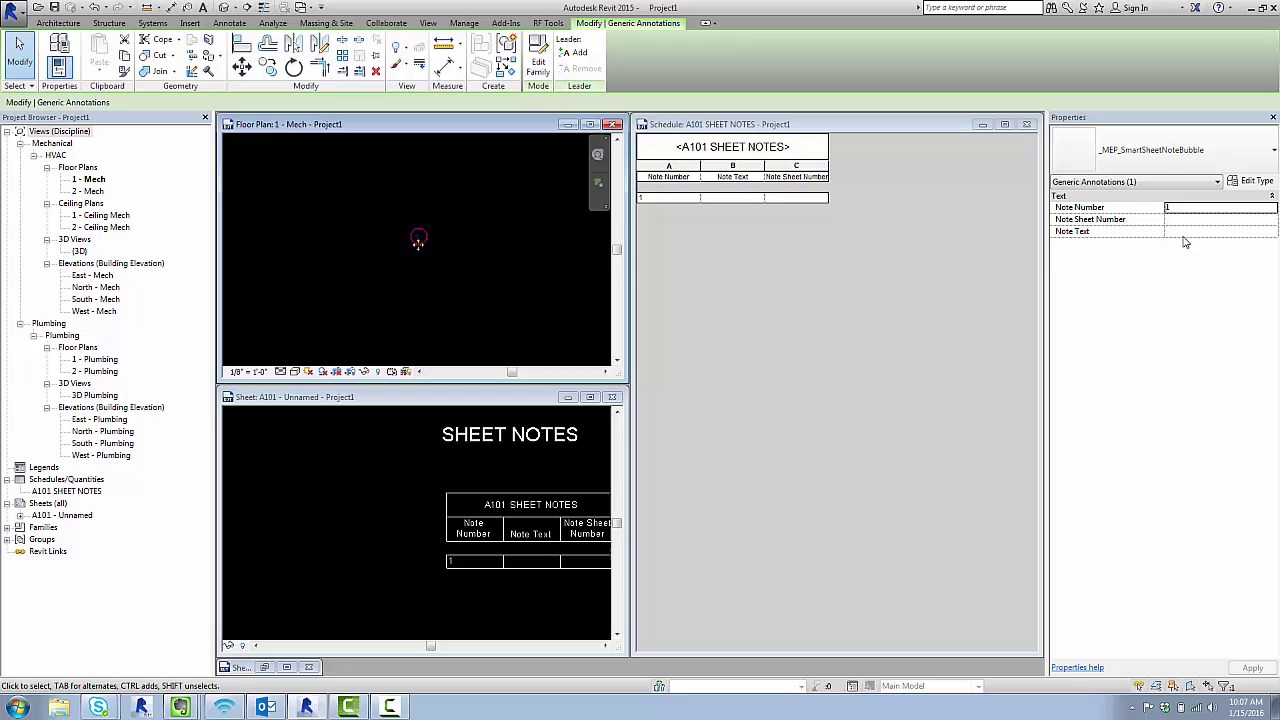
{"action": "left_click", "coordinate": [1179, 219]}
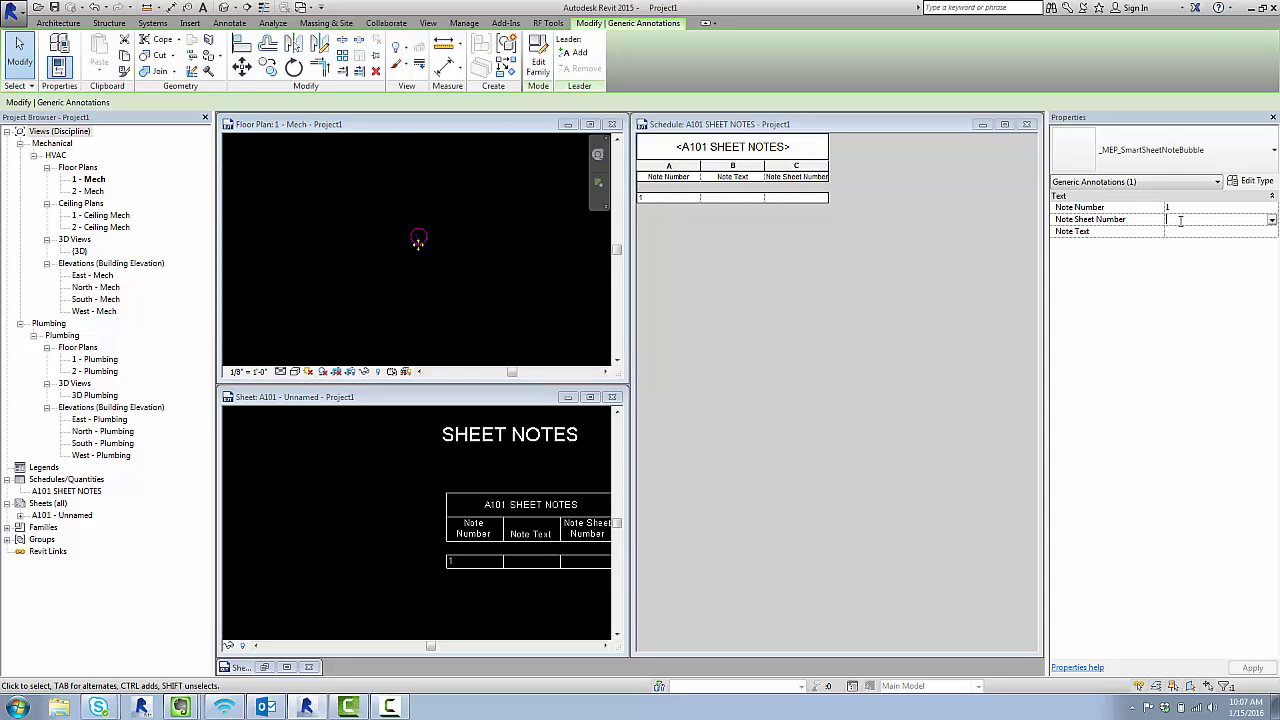
{"action": "type", "text": "A101"}
{"action": "key", "text": "Tab"}
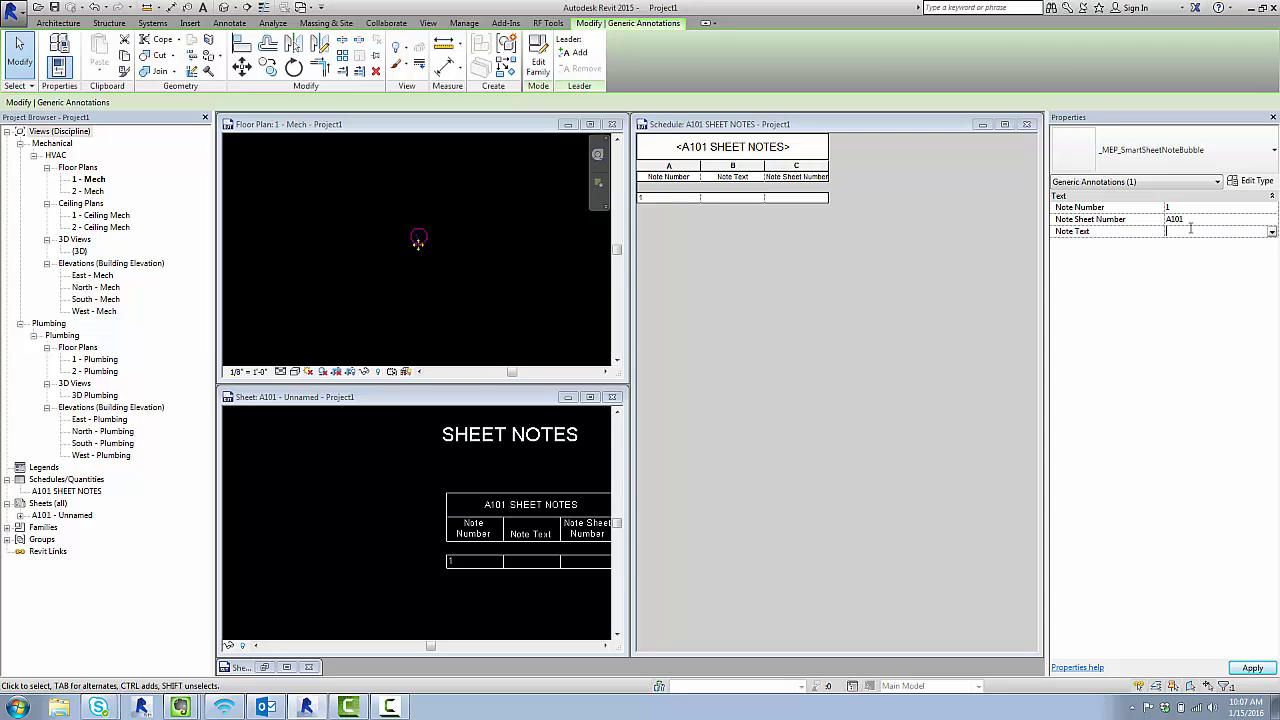
{"action": "type", "text": "EXAMPLE TEX"}
{"action": "type", "text": "T TYLER IS AWS"}
{"action": "type", "text": "ESOME"}
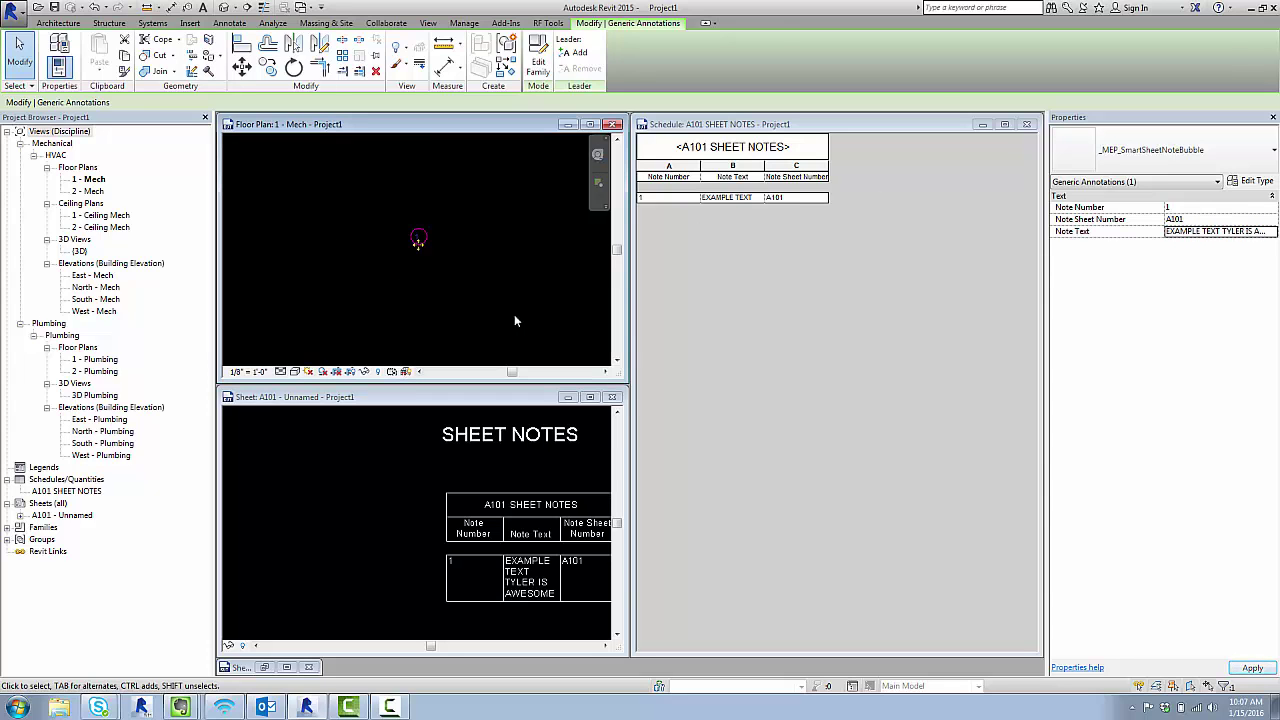
{"action": "left_click", "coordinate": [495, 290]}
- Widen the Note Sheet Number and Note Text columns of the notes table on sheet A101
{"action": "left_click", "coordinate": [378, 562]}
{"action": "scroll", "coordinate": [378, 562], "scroll_direction": "down", "scroll_amount": 1}
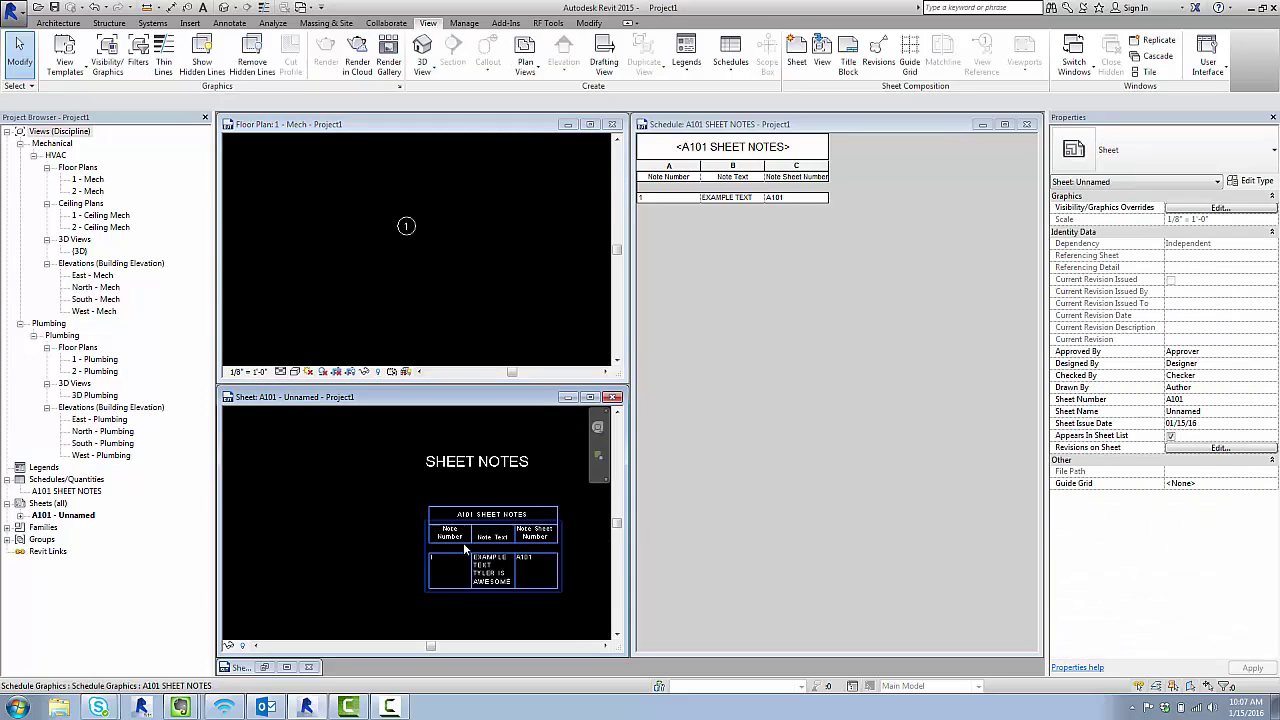
{"action": "middle_click_drag", "start_coordinate": [463, 542], "coordinate": [371, 511]}
{"action": "scroll", "coordinate": [424, 540], "scroll_direction": "up", "scroll_amount": 2}
{"action": "left_click", "coordinate": [430, 564]}
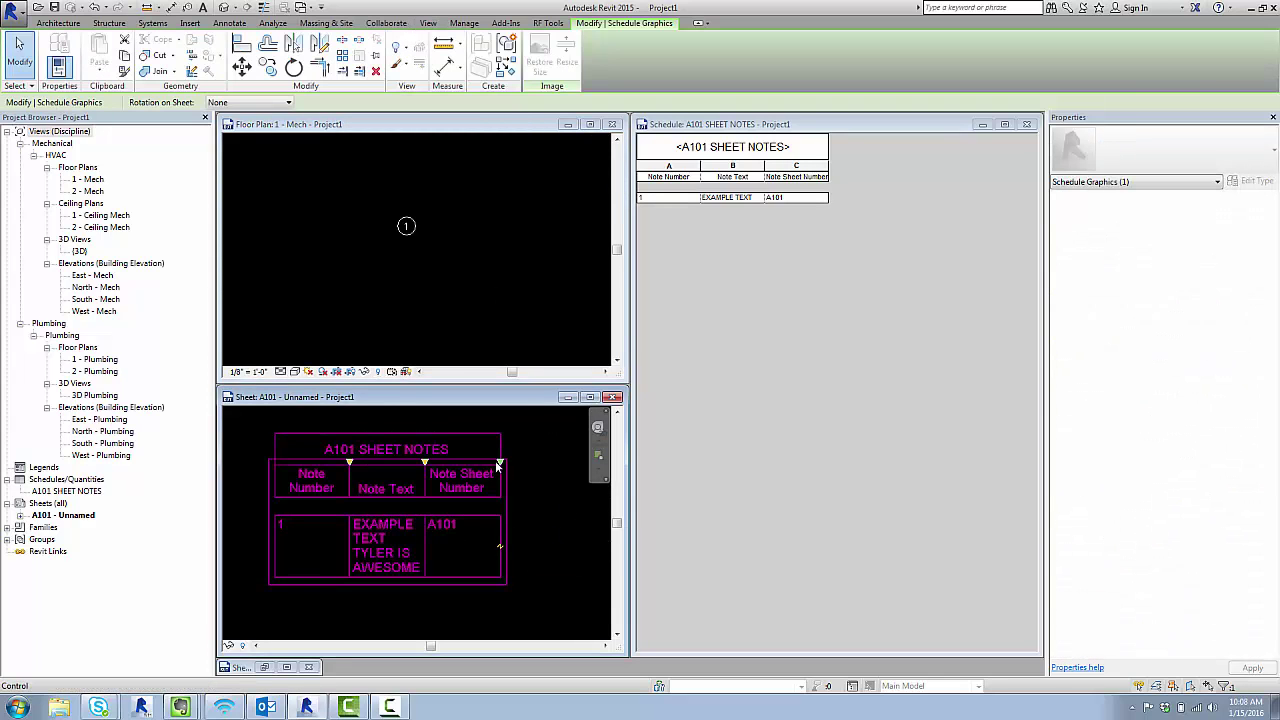
{"action": "left_click_drag", "start_coordinate": [498, 472], "coordinate": [558, 472]}
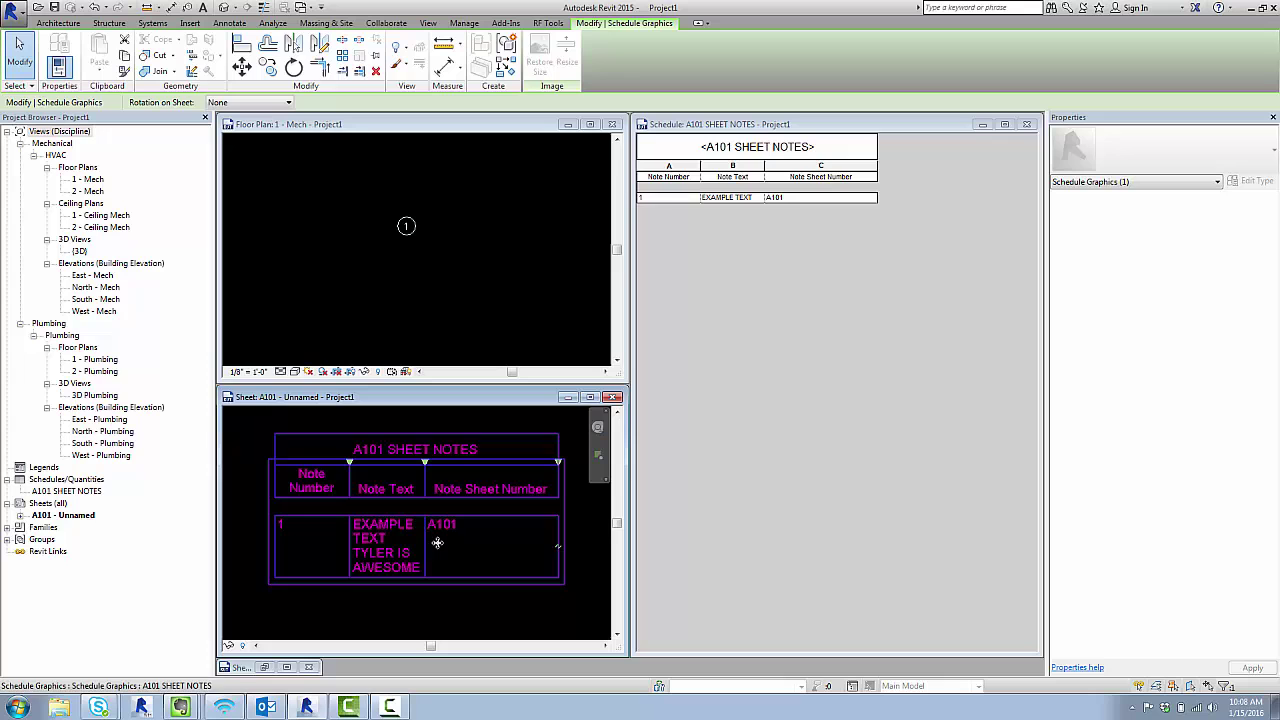
{"action": "left_click_drag", "start_coordinate": [425, 462], "coordinate": [481, 462]}
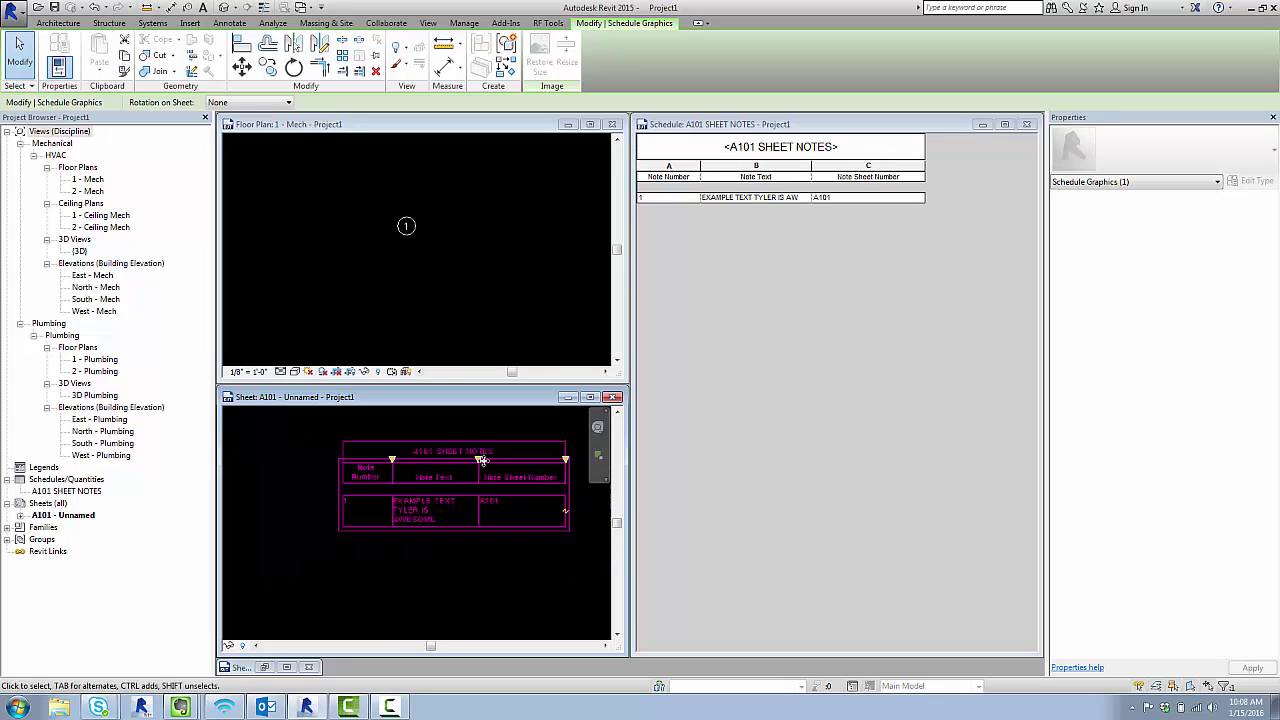
{"action": "scroll", "coordinate": [408, 500], "scroll_direction": "down", "scroll_amount": 2}
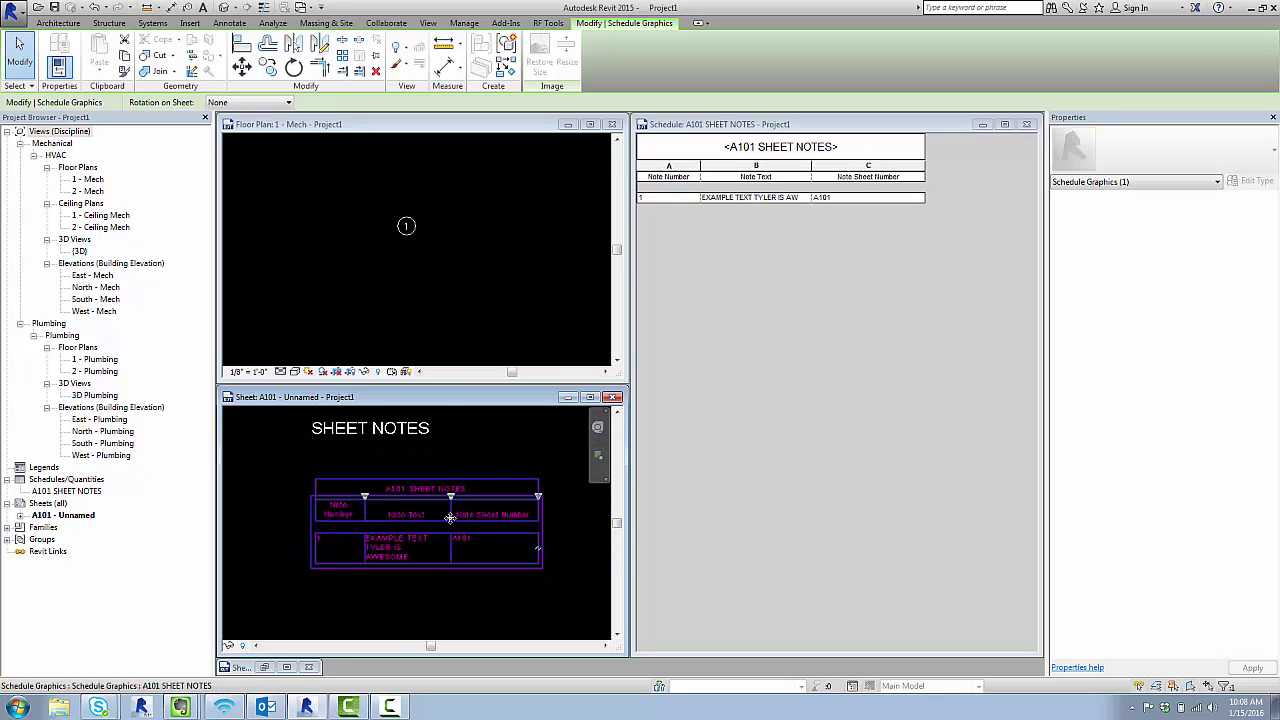
- Copy the number 1 note bubble in the 1 - Mech floor plan and paste two copies in a column below it
{"action": "left_click", "coordinate": [334, 293]}
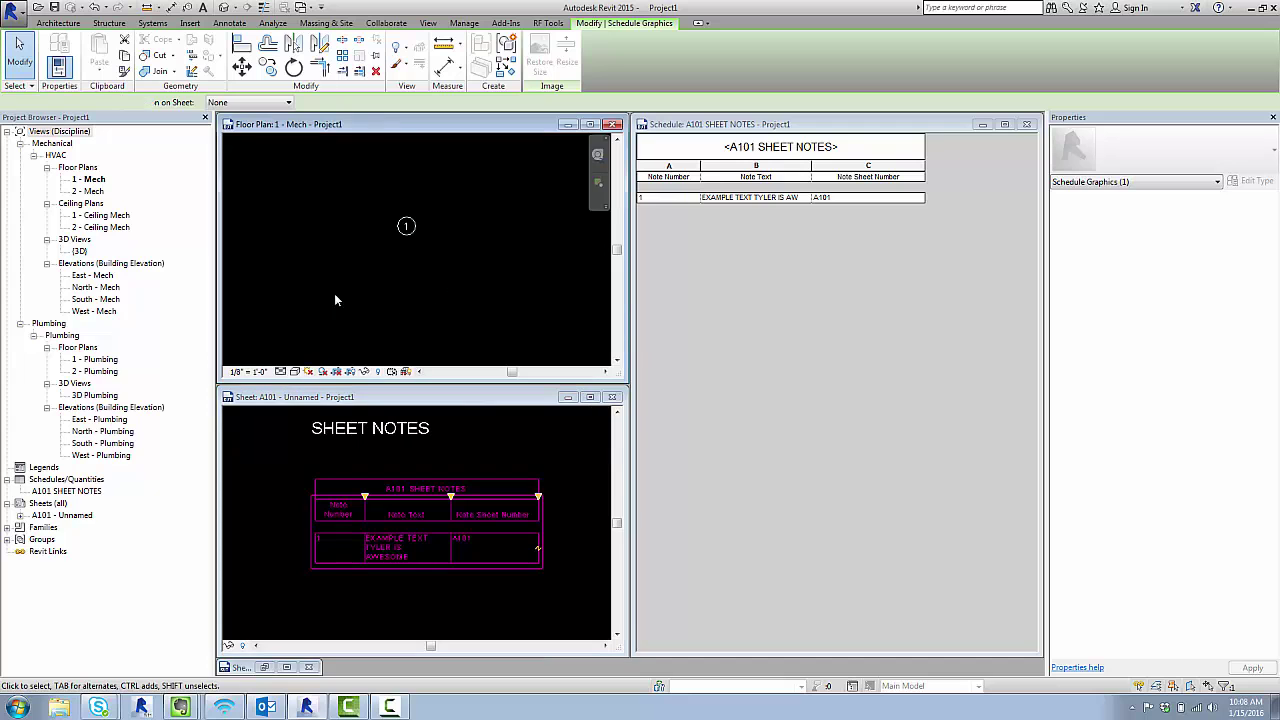
{"action": "scroll", "coordinate": [402, 285], "scroll_direction": "down", "scroll_amount": 1}
{"action": "left_click", "coordinate": [408, 246]}
{"action": "key", "text": "ctrl+c"}
{"action": "key", "text": "ctrl+v"}
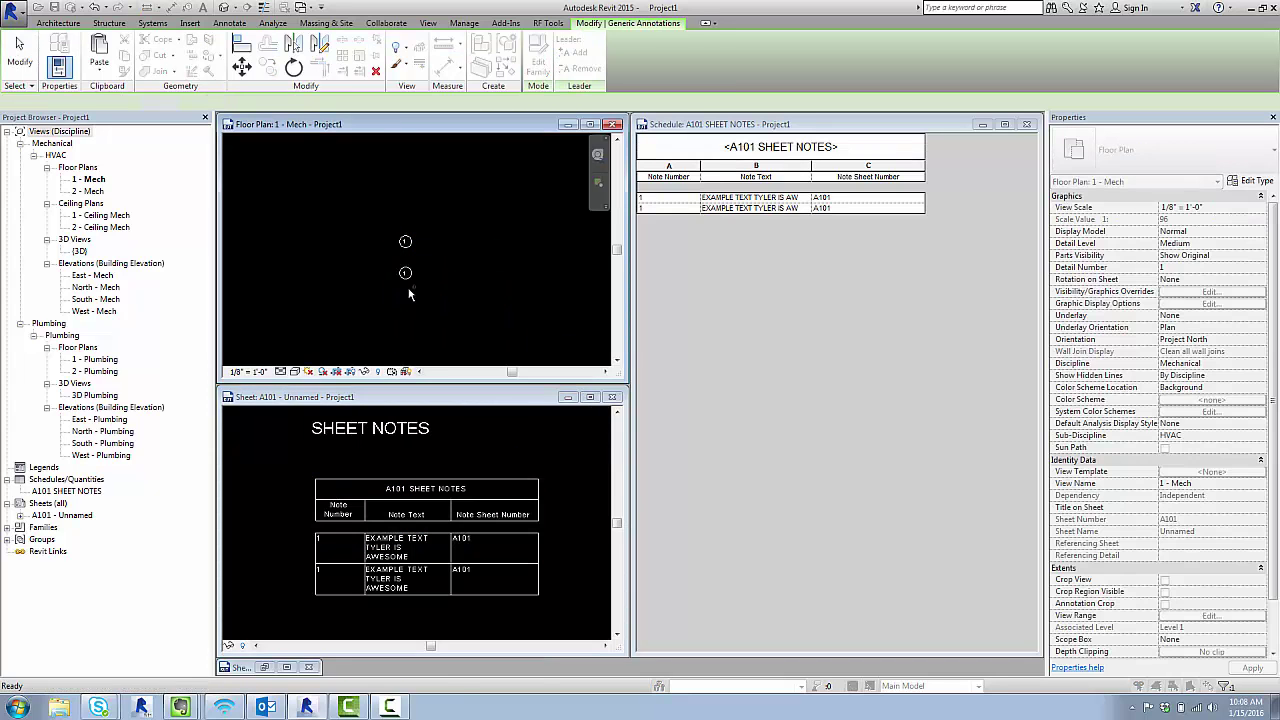
{"action": "left_click", "coordinate": [401, 327]}
{"action": "left_click", "coordinate": [406, 317]}
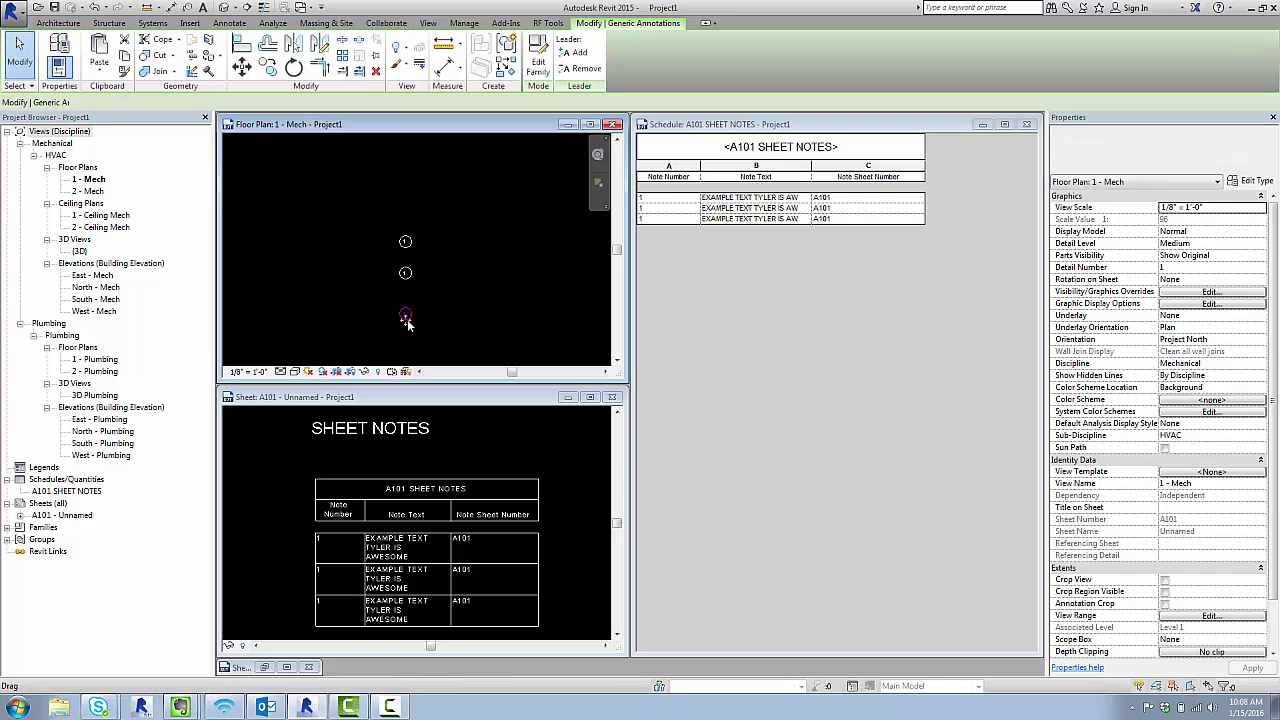
- Set the Note Number of the lowest bubble in the floor plan to 2
{"action": "scroll", "coordinate": [407, 336], "scroll_direction": "up", "scroll_amount": 3}
{"action": "left_click", "coordinate": [402, 274]}
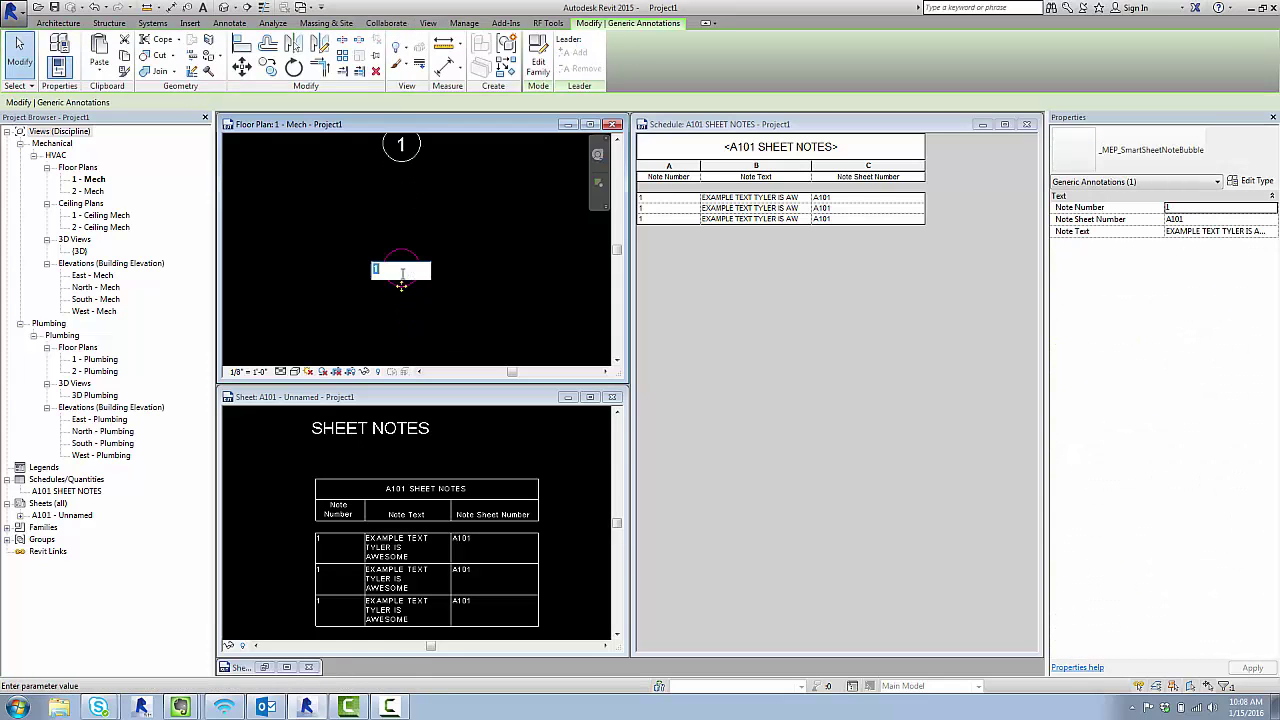
{"action": "type", "text": "2"}
{"action": "left_click", "coordinate": [379, 249]}
{"action": "scroll", "coordinate": [374, 248], "scroll_direction": "down", "scroll_amount": 3}
{"action": "scroll", "coordinate": [401, 296], "scroll_direction": "up", "scroll_amount": 1}
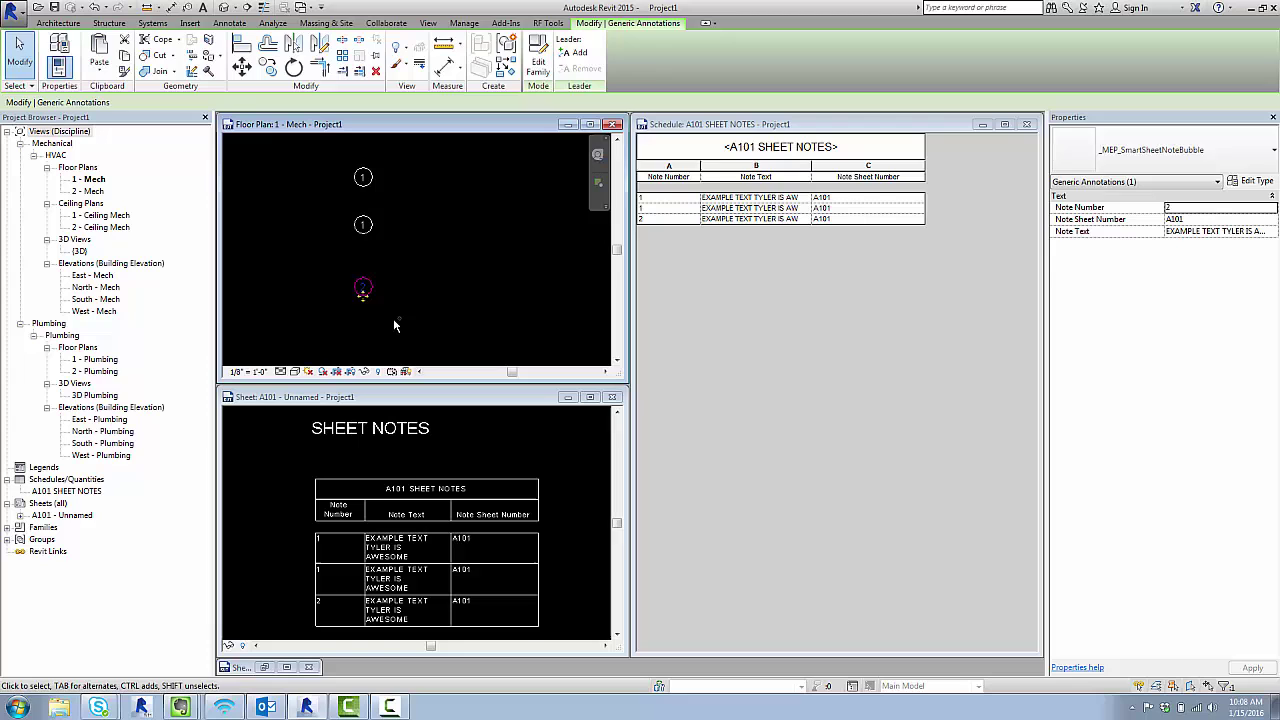
- Copy the number 2 bubble and paste one copy directly below it in the floor plan
{"action": "key", "text": "ctrl+c"}
{"action": "key", "text": "ctrl+v"}
{"action": "left_click", "coordinate": [363, 347]}
{"action": "scroll", "coordinate": [395, 280], "scroll_direction": "down", "scroll_amount": 1}
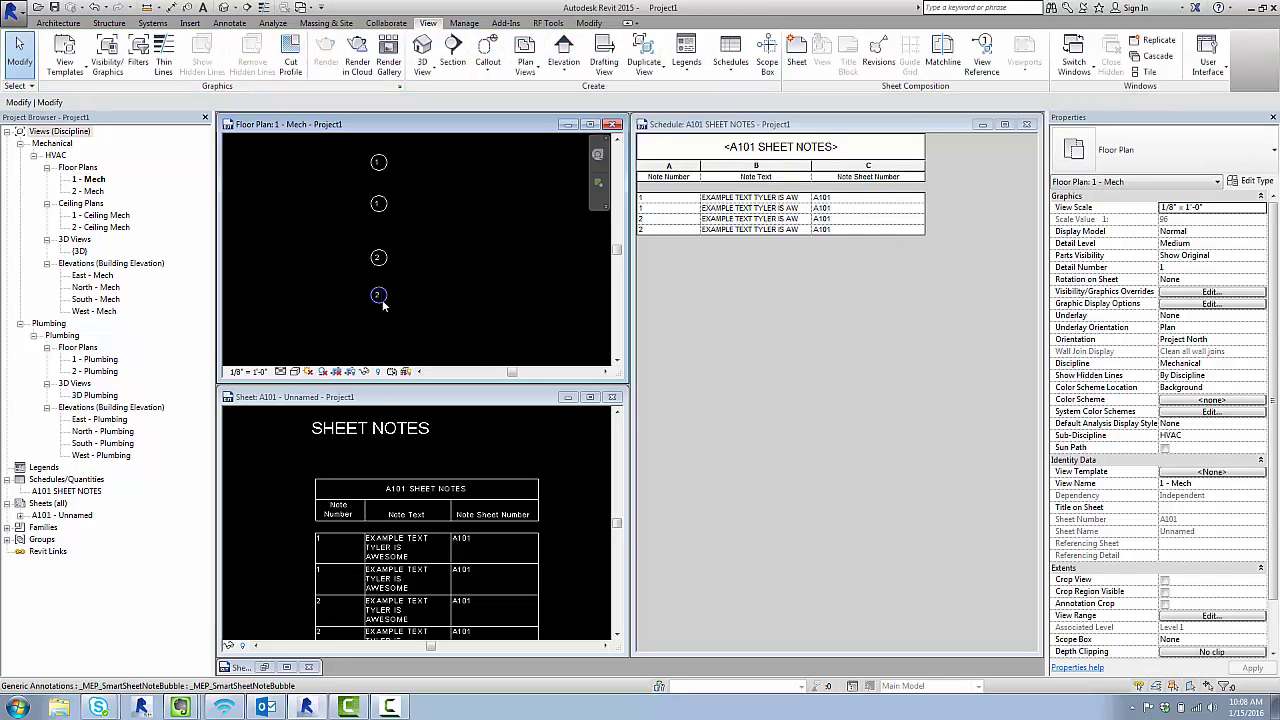
{"action": "left_click", "coordinate": [378, 297]}
- Create a new sheet with the E1 30x42 Horizontal titleblock
{"action": "right_click", "coordinate": [78, 481]}
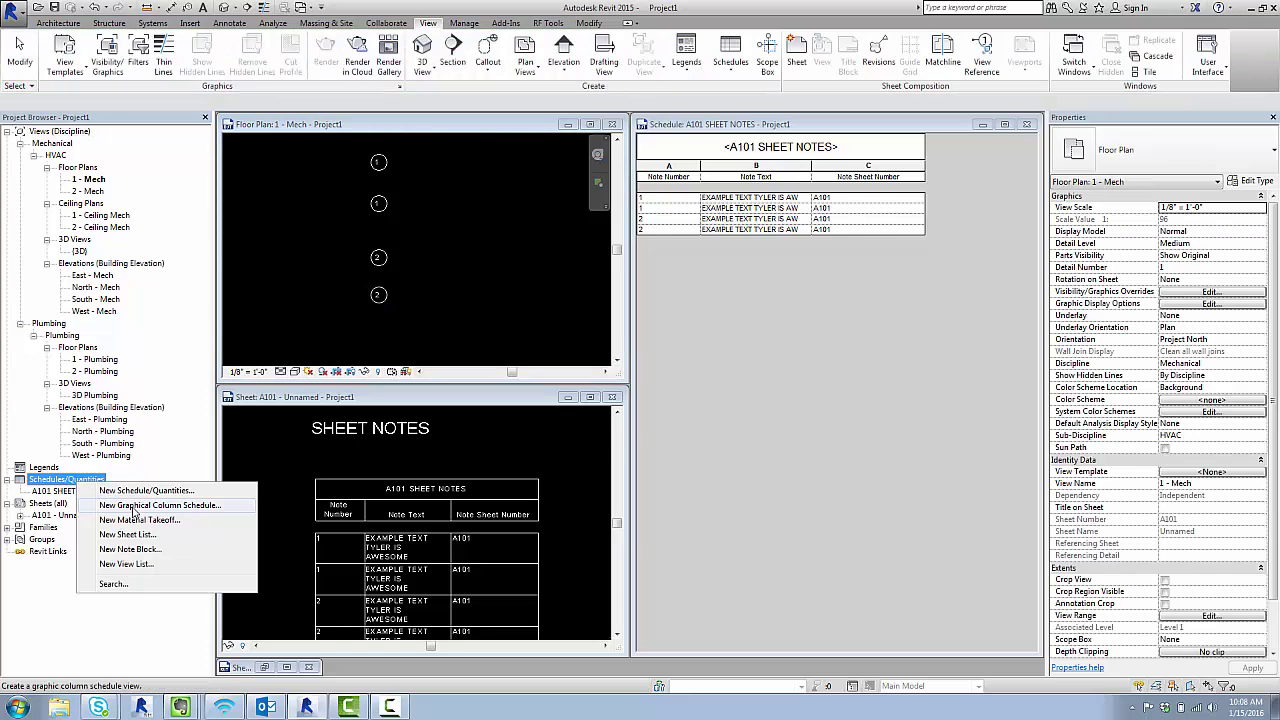
{"action": "right_click", "coordinate": [45, 503]}
{"action": "left_click", "coordinate": [88, 508]}
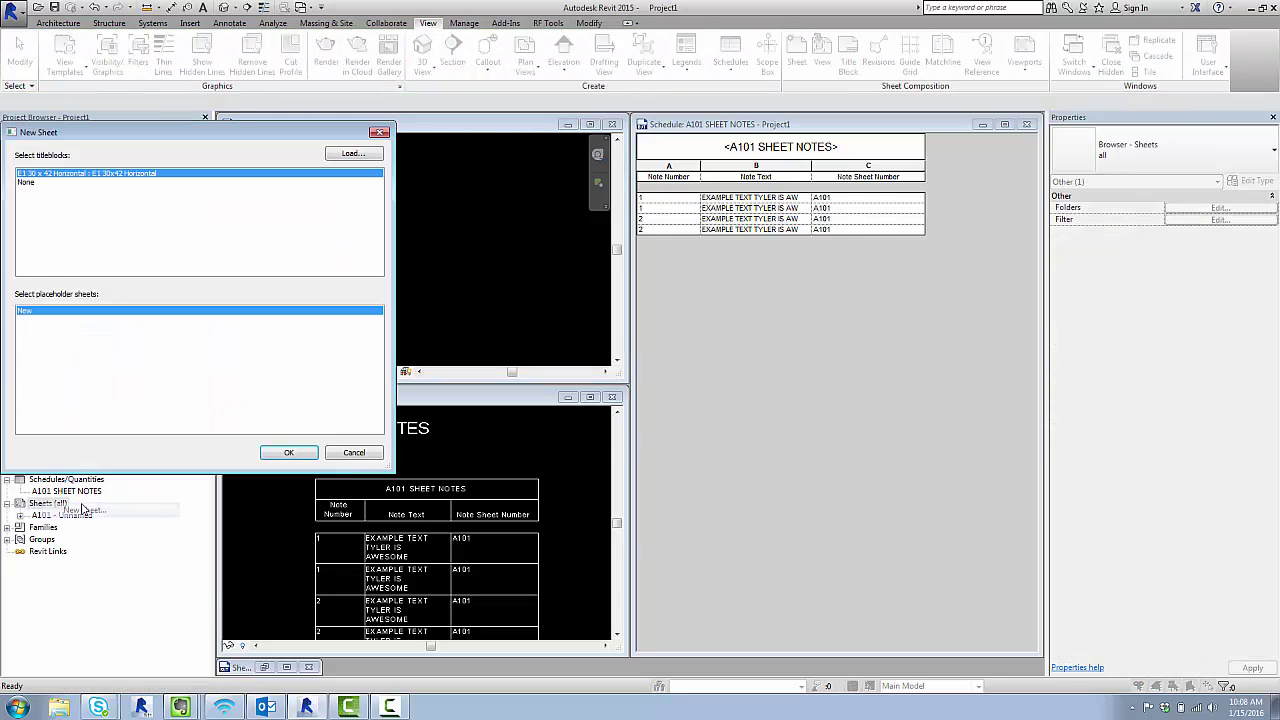
{"action": "left_click", "coordinate": [289, 453]}
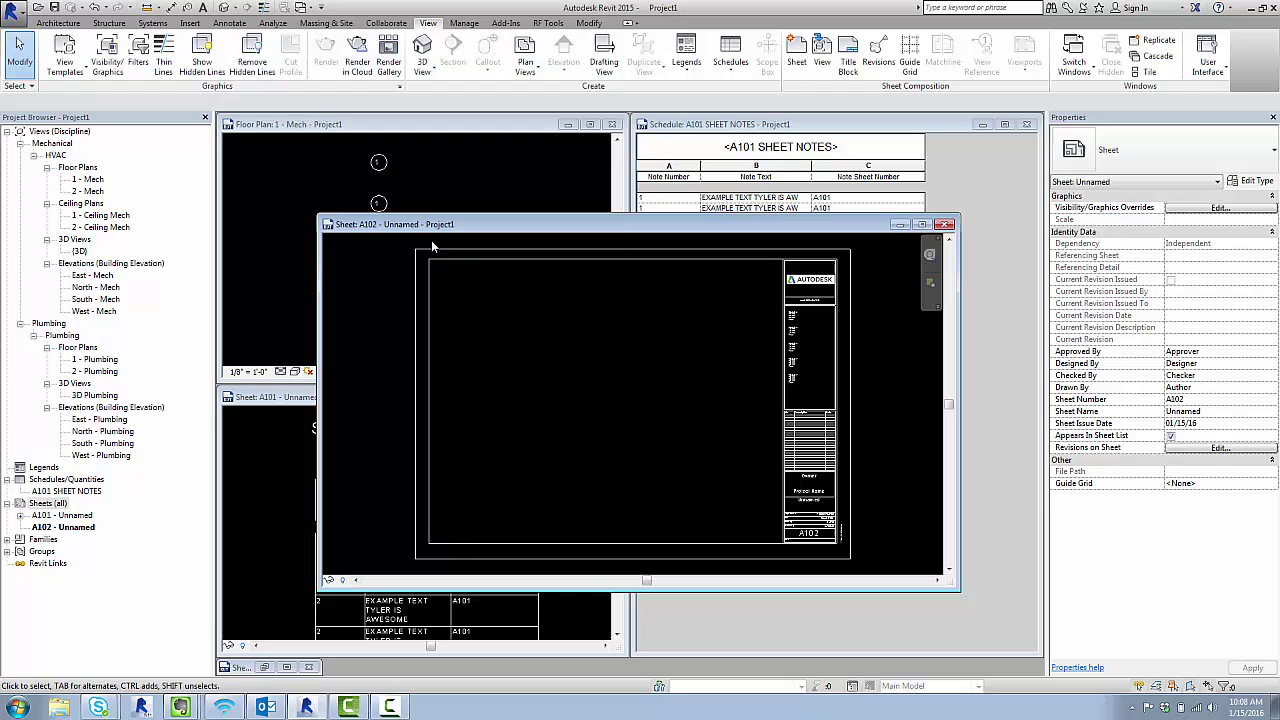
{"action": "left_click", "coordinate": [406, 200]}
{"action": "left_click", "coordinate": [379, 204]}
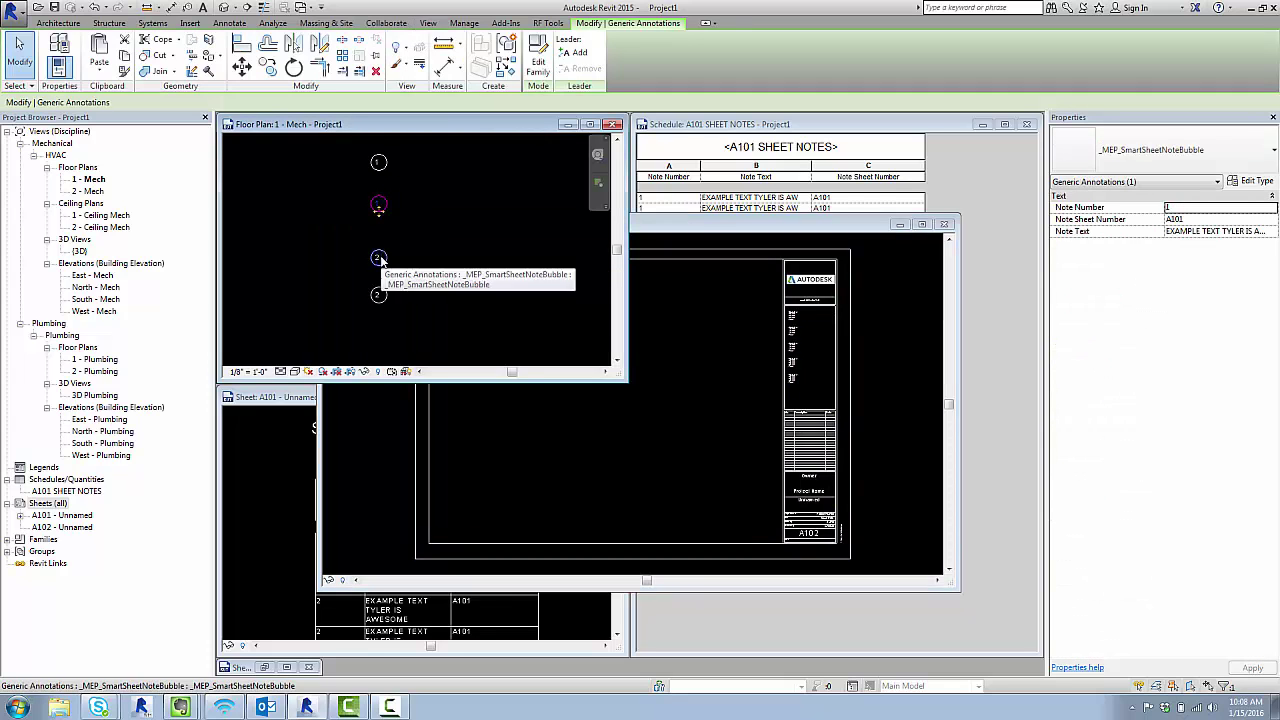
{"action": "left_click", "coordinate": [386, 263], "text": "ctrl"}
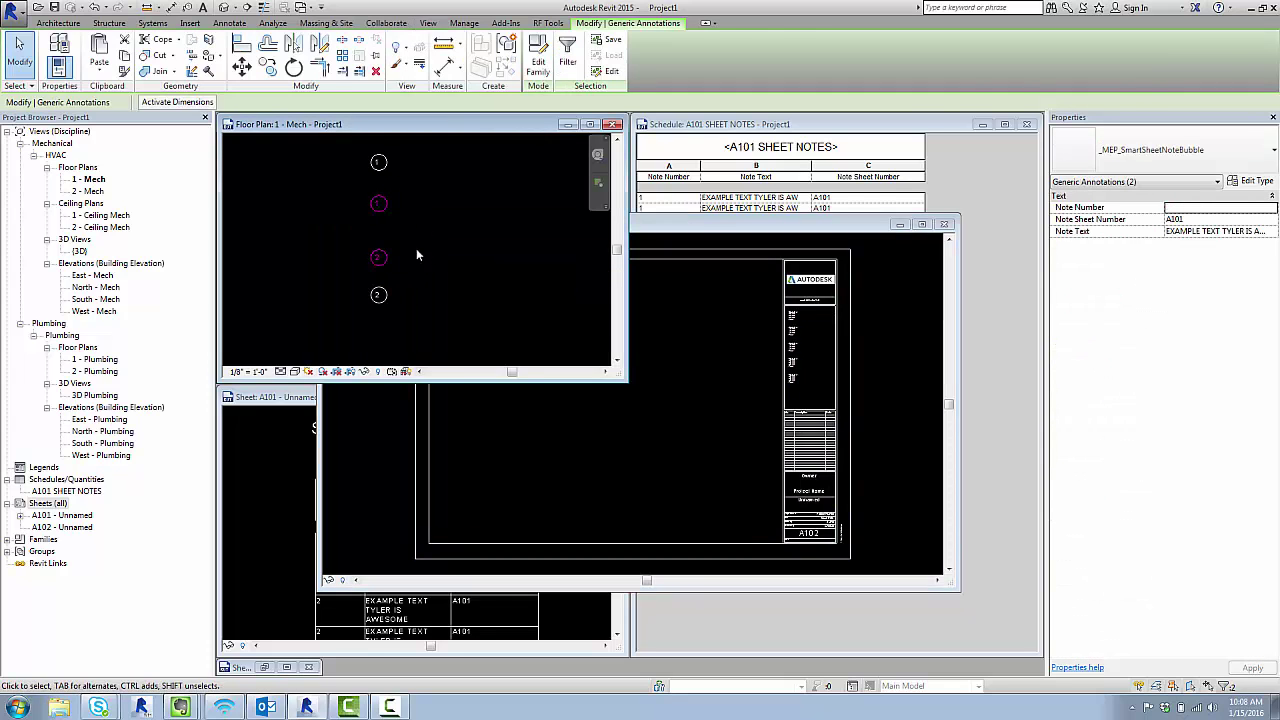
{"action": "left_click", "coordinate": [416, 248]}
- Place four _MEP_SmartSheetNoteBubble annotation symbols from the project's families in the drawing area of sheet A102
{"action": "left_click", "coordinate": [720, 427]}
{"action": "left_click", "coordinate": [19, 540]}
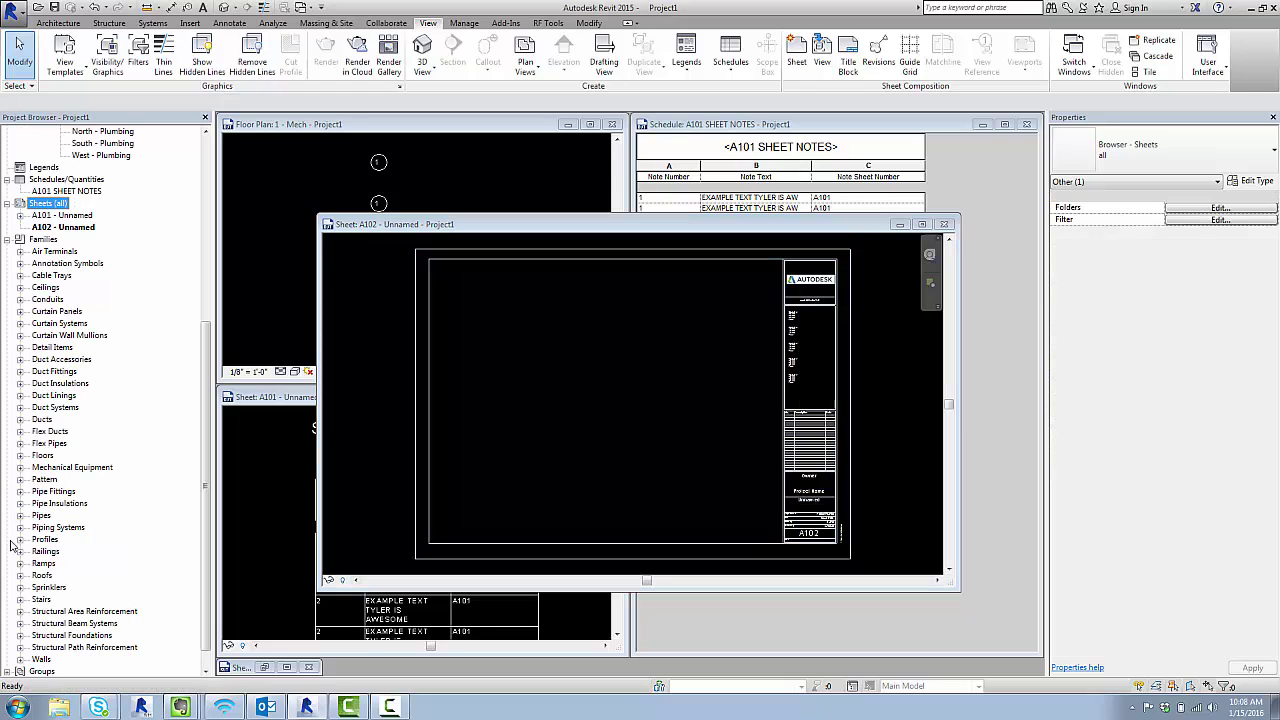
{"action": "left_click", "coordinate": [20, 263]}
{"action": "left_click", "coordinate": [34, 155]}
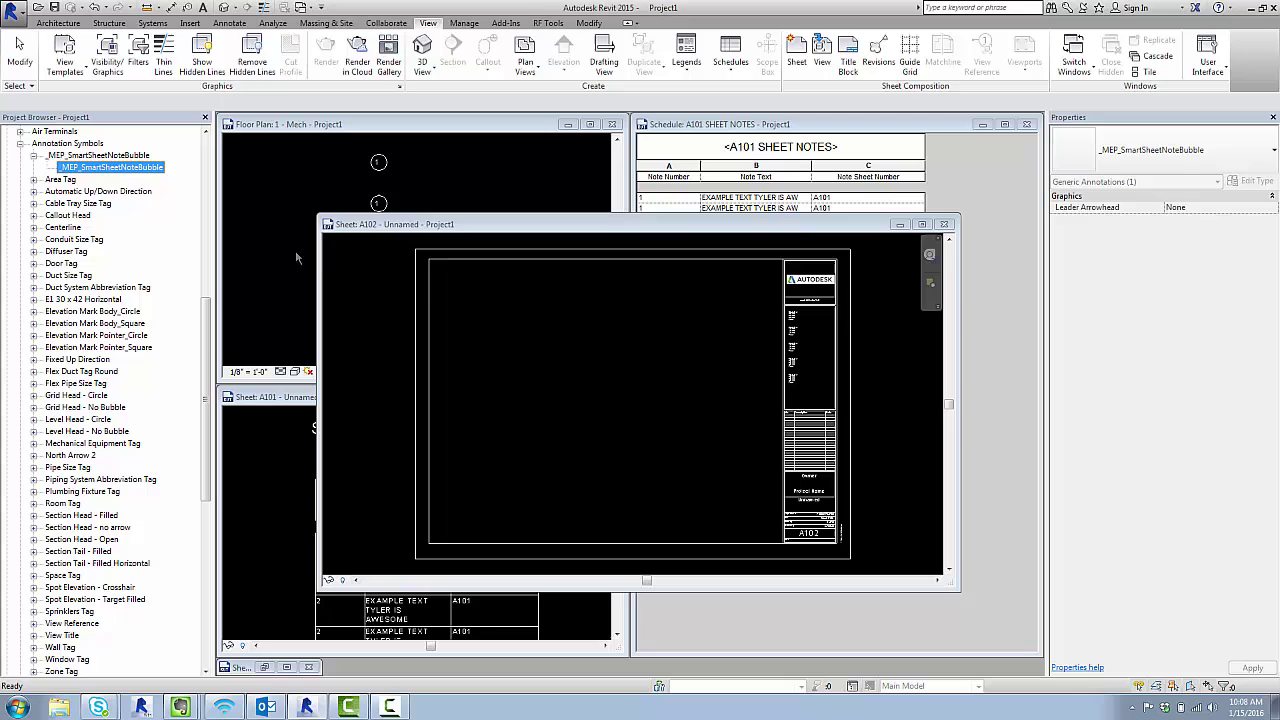
{"action": "left_click_drag", "start_coordinate": [110, 167], "coordinate": [591, 400]}
{"action": "left_click", "coordinate": [596, 400]}
{"action": "left_click", "coordinate": [647, 384]}
{"action": "left_click", "coordinate": [631, 357]}
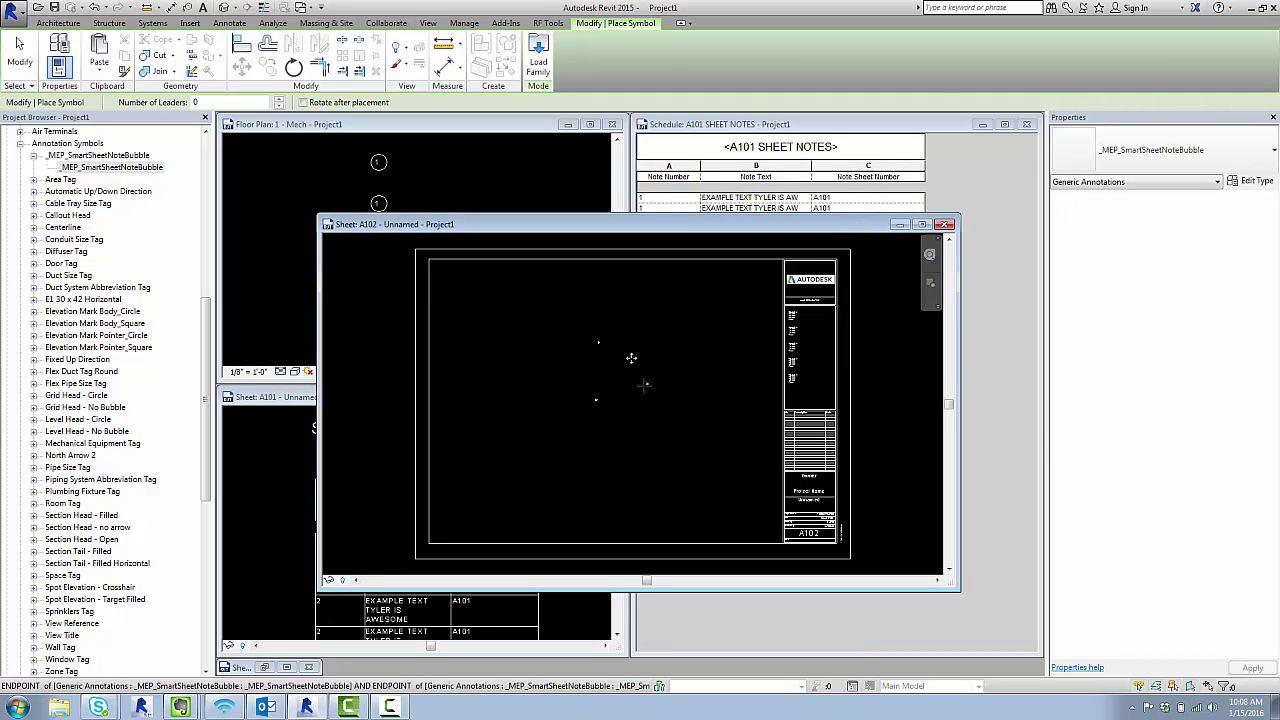
{"action": "key", "text": "Escape"}
- Set the Note Sheet Number of all four bubbles on sheet A102 to A102
{"action": "scroll", "coordinate": [617, 359], "scroll_direction": "up", "scroll_amount": 2}
{"action": "left_click_drag", "start_coordinate": [546, 300], "coordinate": [731, 517]}
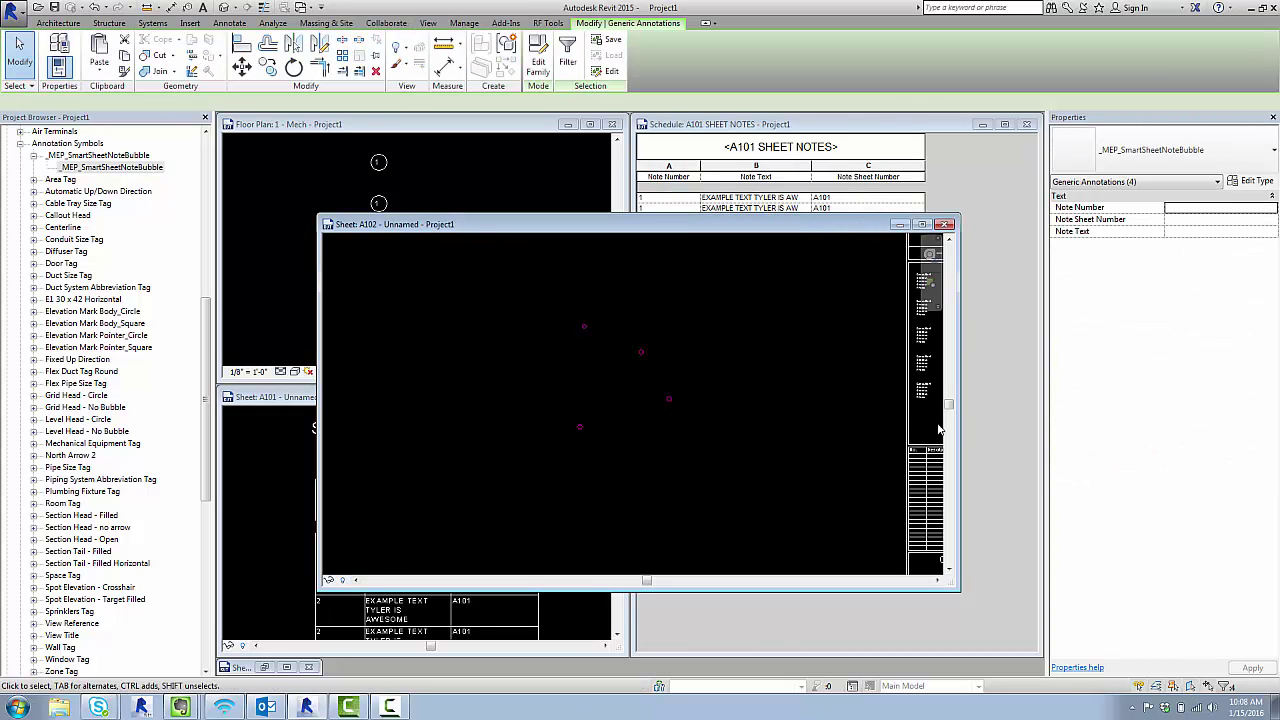
{"action": "left_click", "coordinate": [1211, 231]}
{"action": "left_click", "coordinate": [1194, 218]}
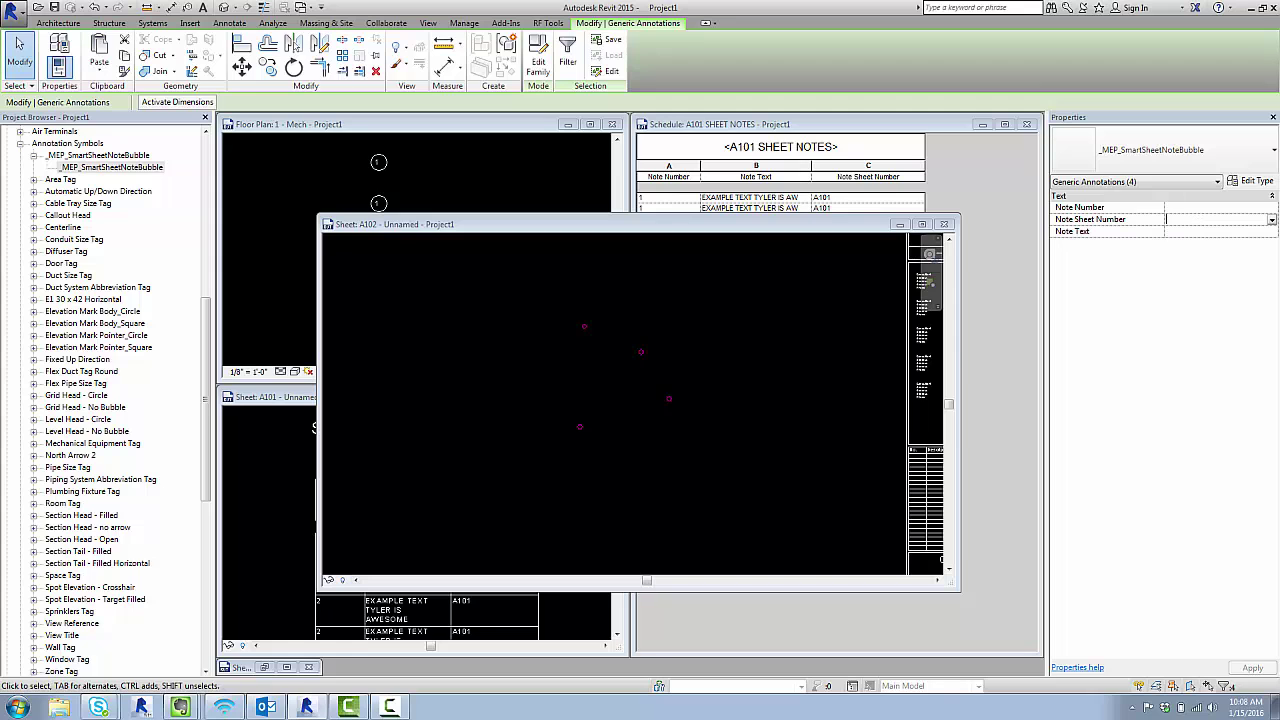
{"action": "type", "text": "A102"}
{"action": "left_click", "coordinate": [504, 425]}
- Minimize the A102 sheet window and extend the A101 sheet window upward to show its entire notes table
{"action": "left_click_drag", "start_coordinate": [800, 224], "coordinate": [792, 242]}
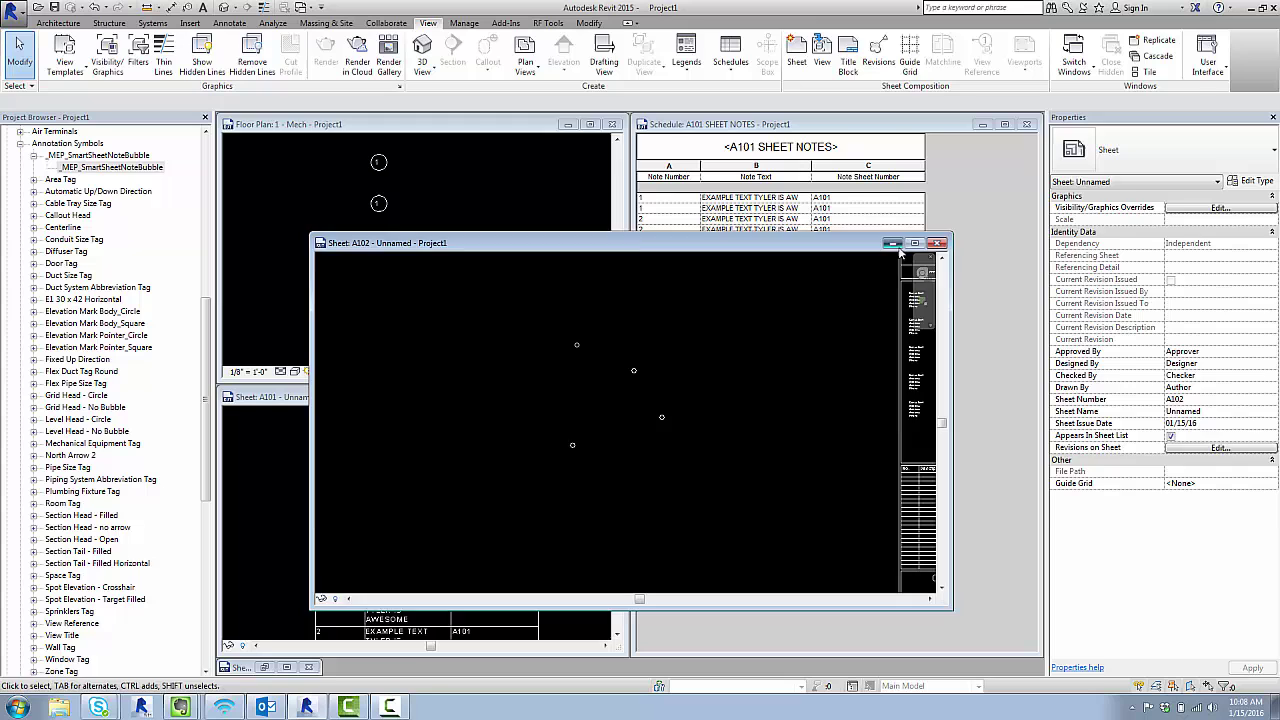
{"action": "left_click", "coordinate": [892, 244]}
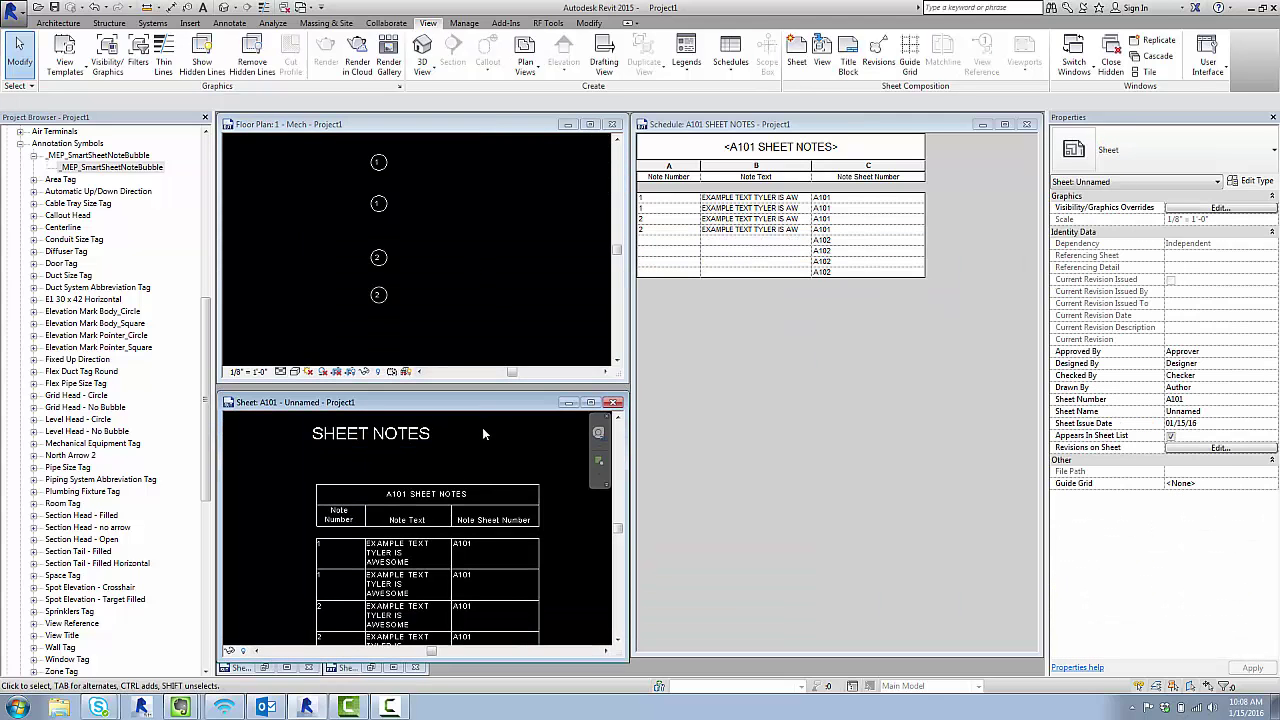
{"action": "left_click", "coordinate": [482, 427]}
{"action": "left_click_drag", "start_coordinate": [476, 397], "coordinate": [476, 188]}
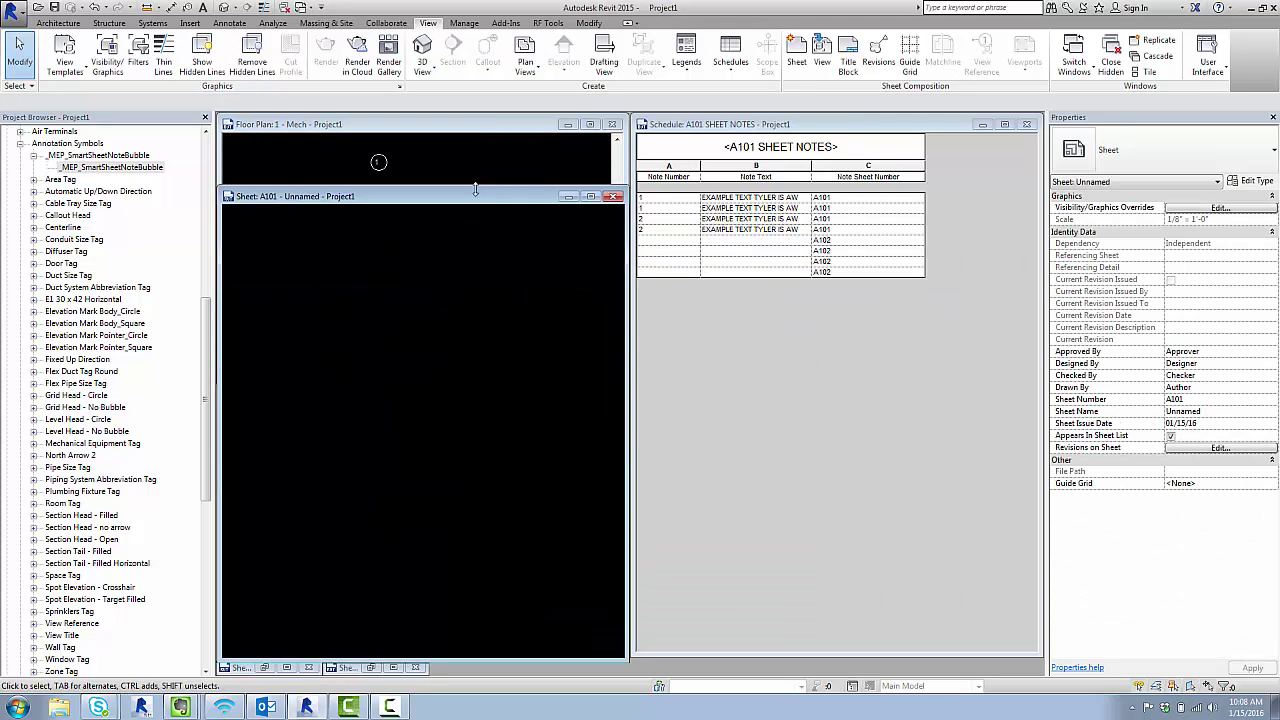
{"action": "scroll", "coordinate": [470, 470], "scroll_direction": "up", "scroll_amount": 2}
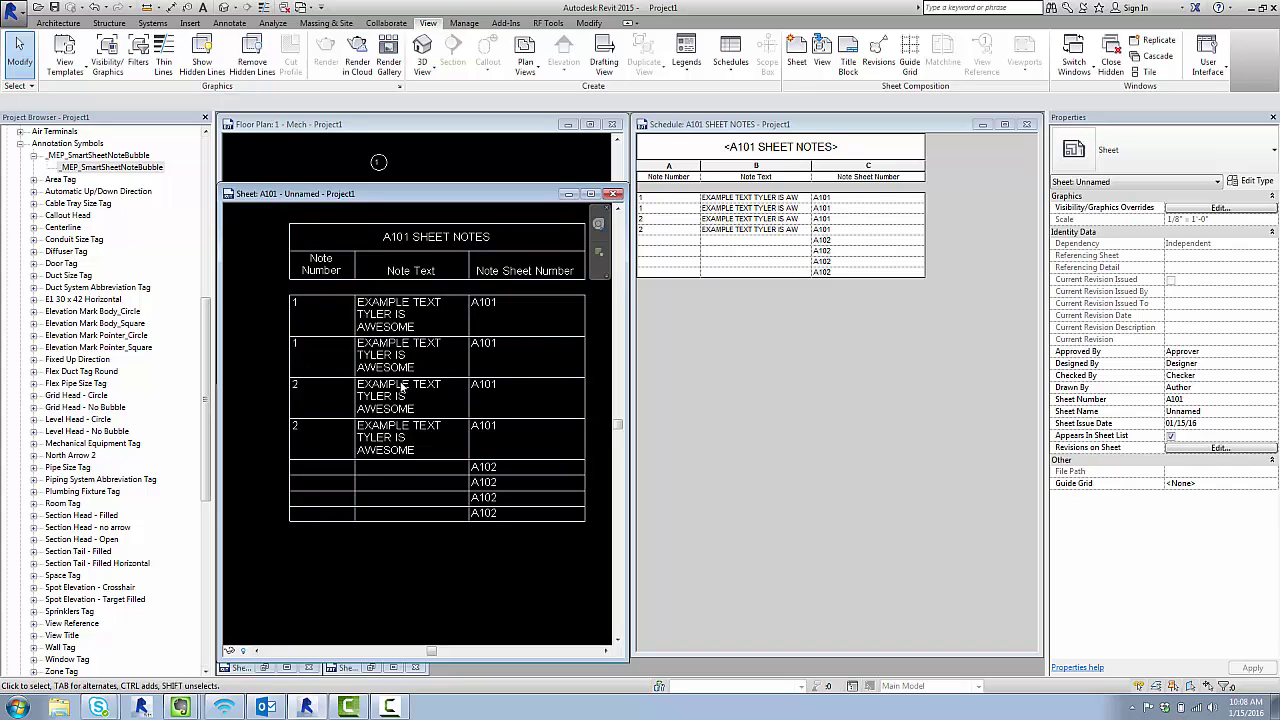
{"action": "middle_click_drag", "start_coordinate": [437, 351], "coordinate": [429, 394]}
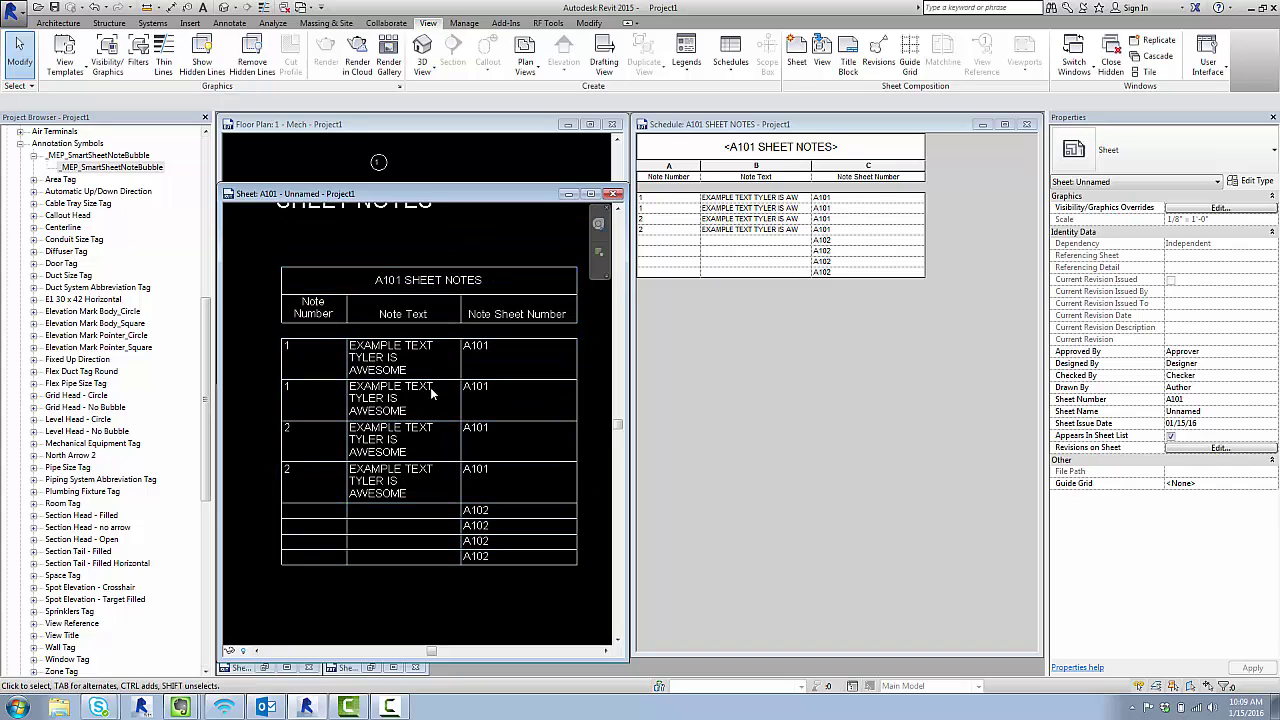
- Filter the A101 SHEET NOTES schedule by Note Sheet Number equals A101
{"action": "left_click", "coordinate": [776, 279]}
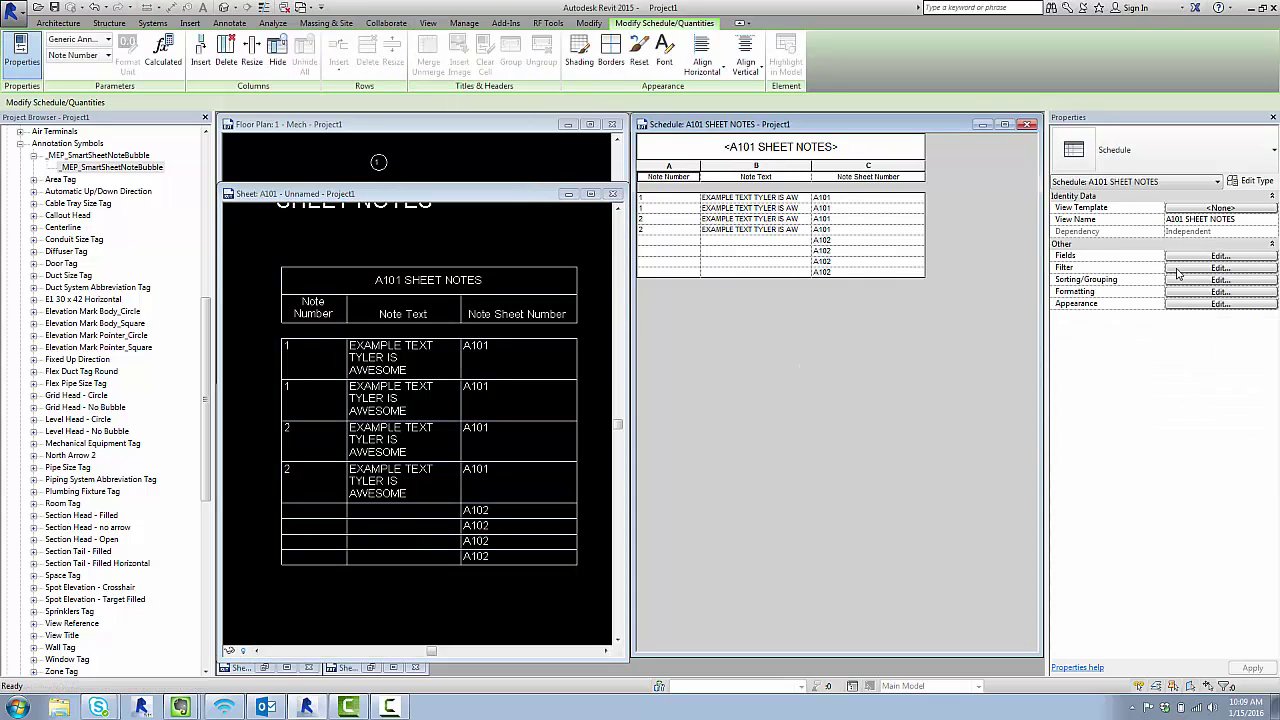
{"action": "left_click", "coordinate": [1180, 269]}
{"action": "left_click", "coordinate": [340, 261]}
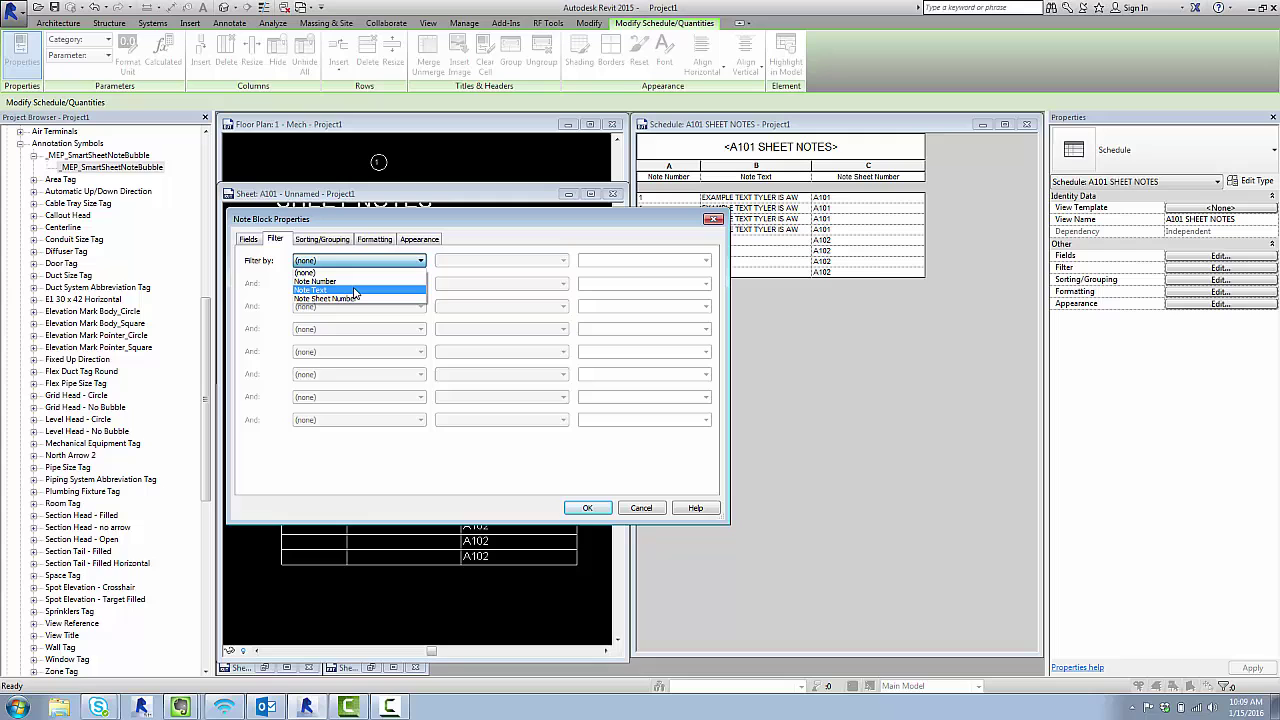
{"action": "left_click", "coordinate": [361, 299]}
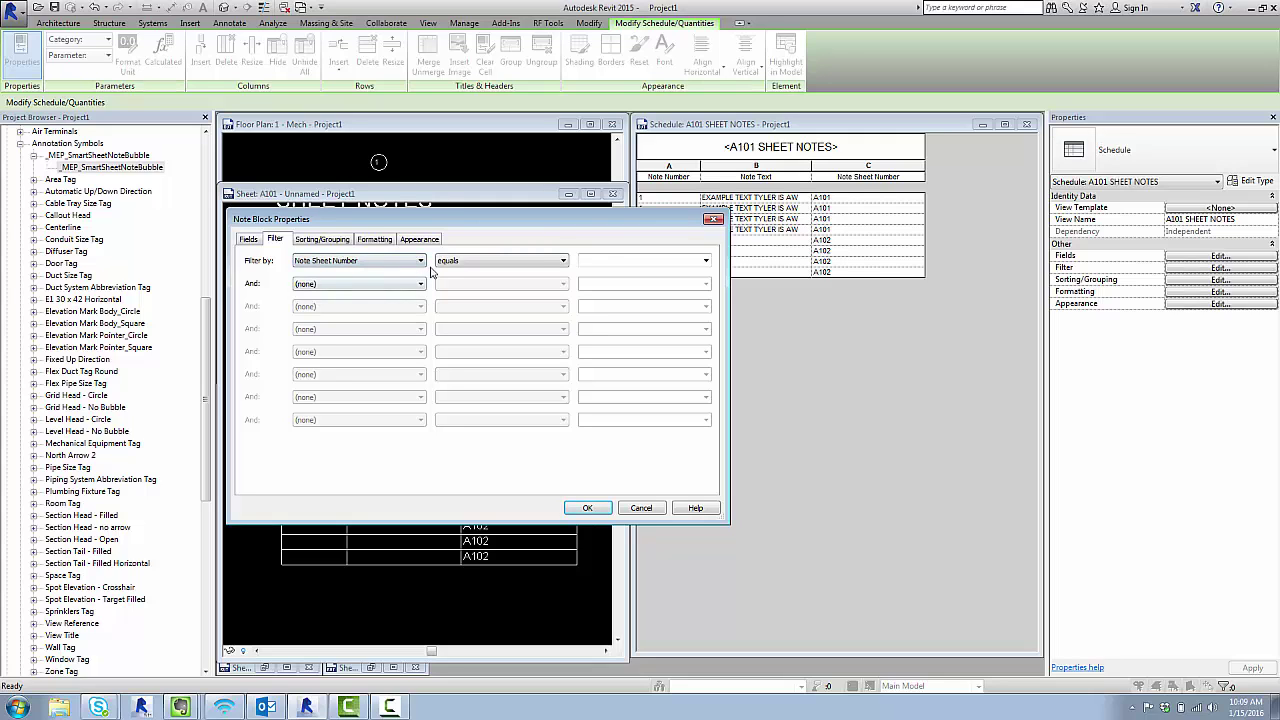
{"action": "left_click", "coordinate": [600, 262]}
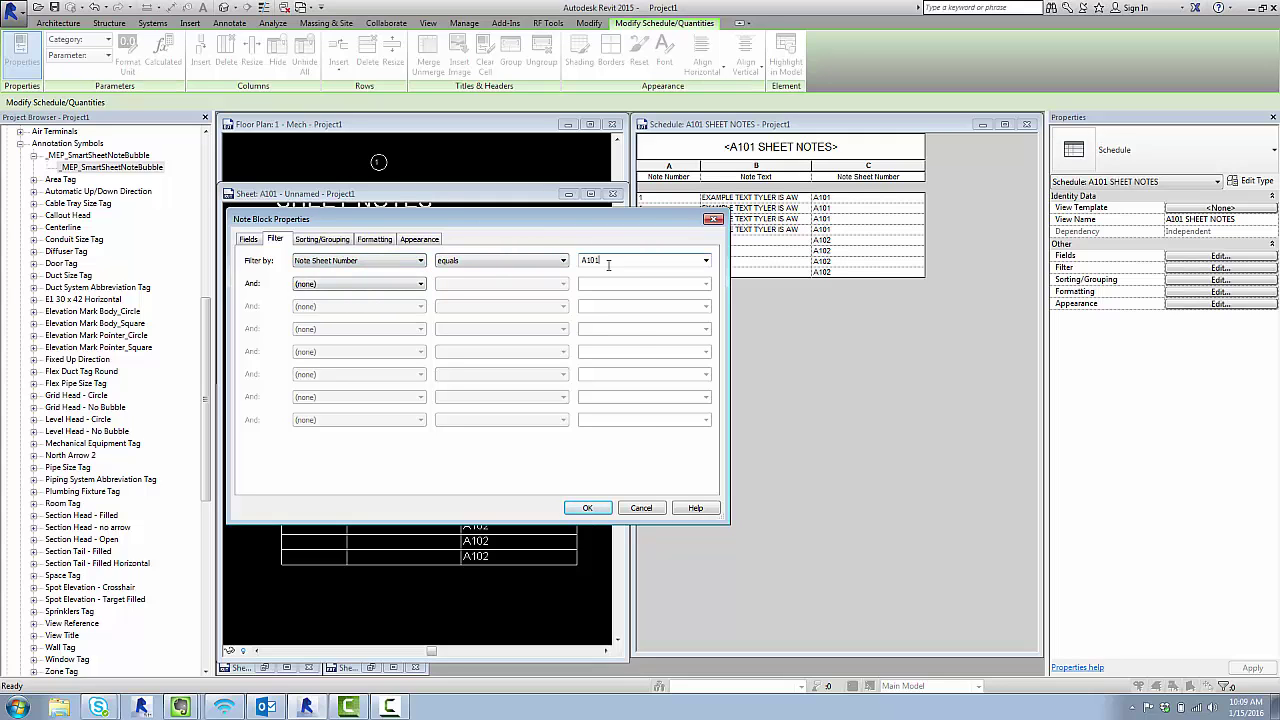
{"action": "key", "text": "Return"}
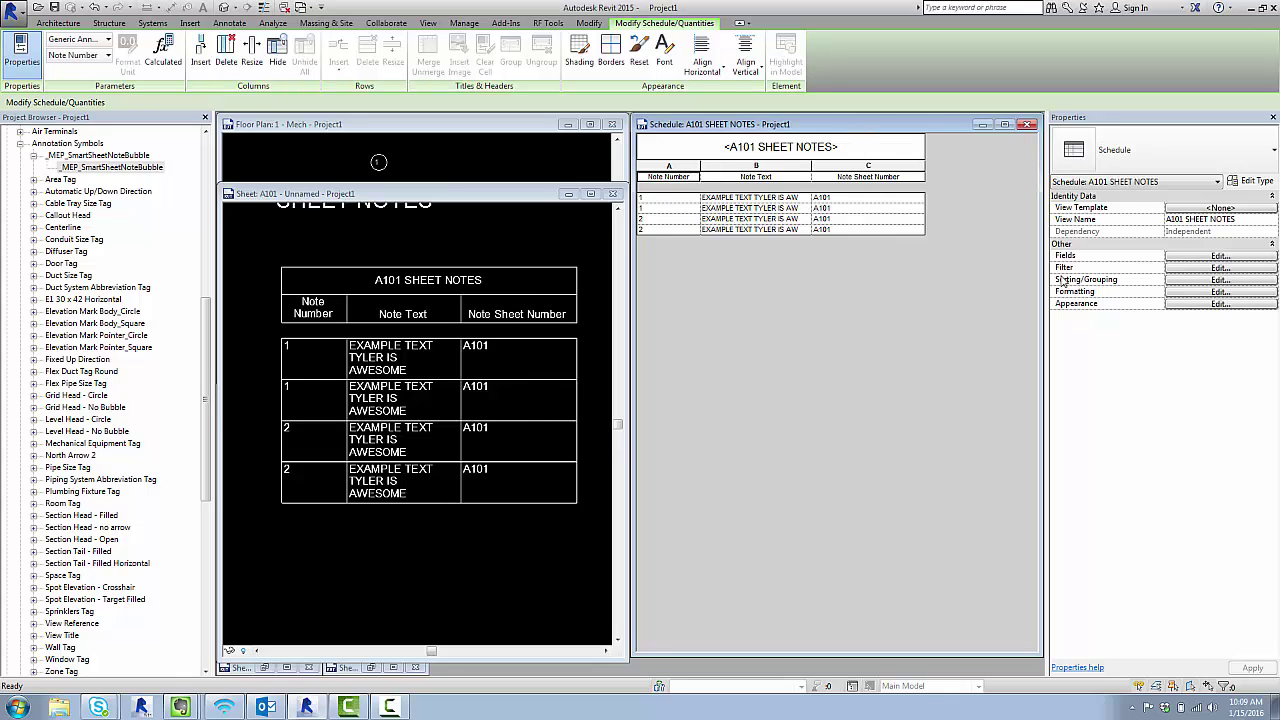
- Make Note Sheet Number a hidden field in the A101 SHEET NOTES schedule
{"action": "left_click", "coordinate": [1220, 291]}
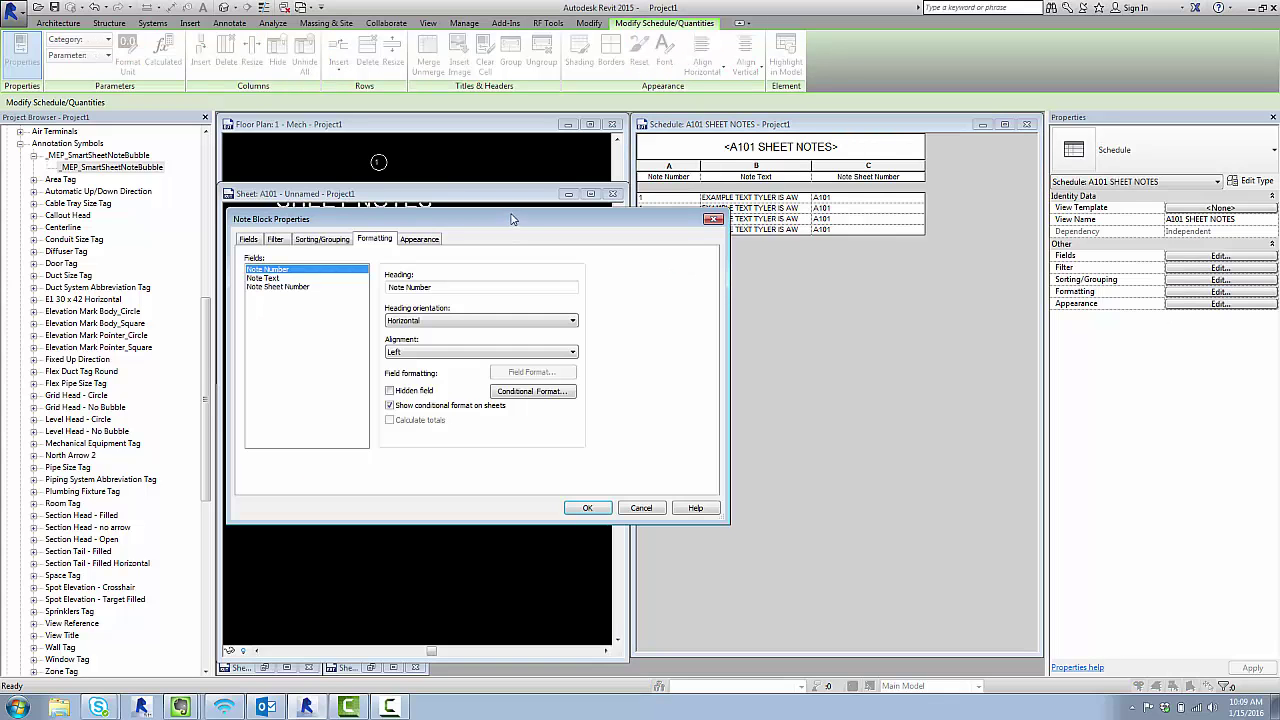
{"action": "left_click_drag", "start_coordinate": [510, 213], "coordinate": [825, 285]}
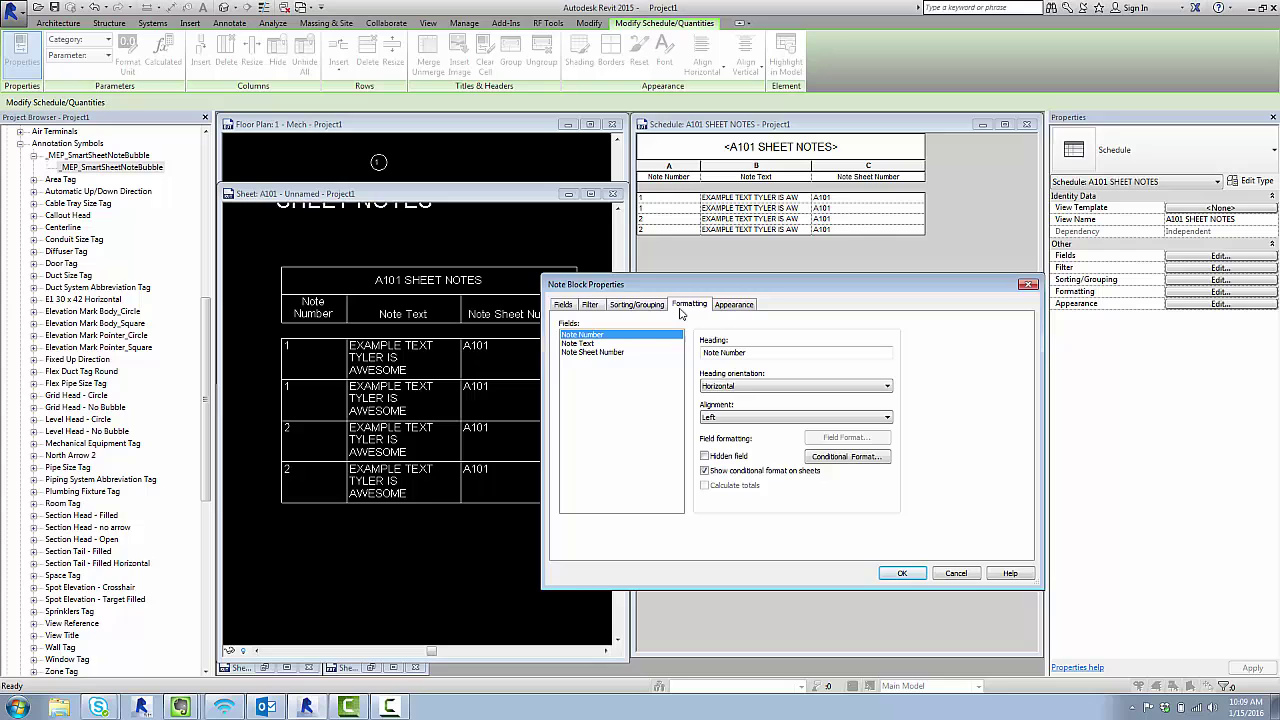
{"action": "left_click", "coordinate": [605, 353]}
{"action": "left_click", "coordinate": [704, 456]}
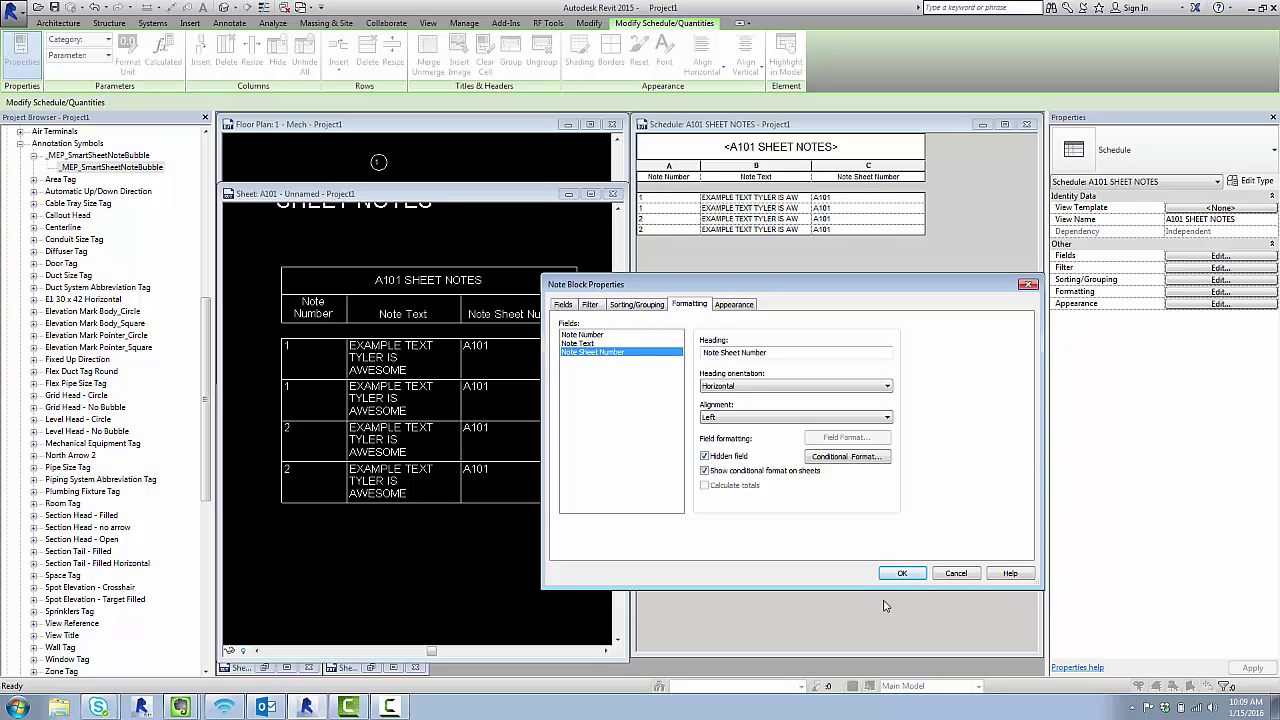
{"action": "left_click", "coordinate": [902, 573]}
{"action": "left_click", "coordinate": [510, 481]}
{"action": "middle_click_drag", "start_coordinate": [447, 453], "coordinate": [463, 508]}
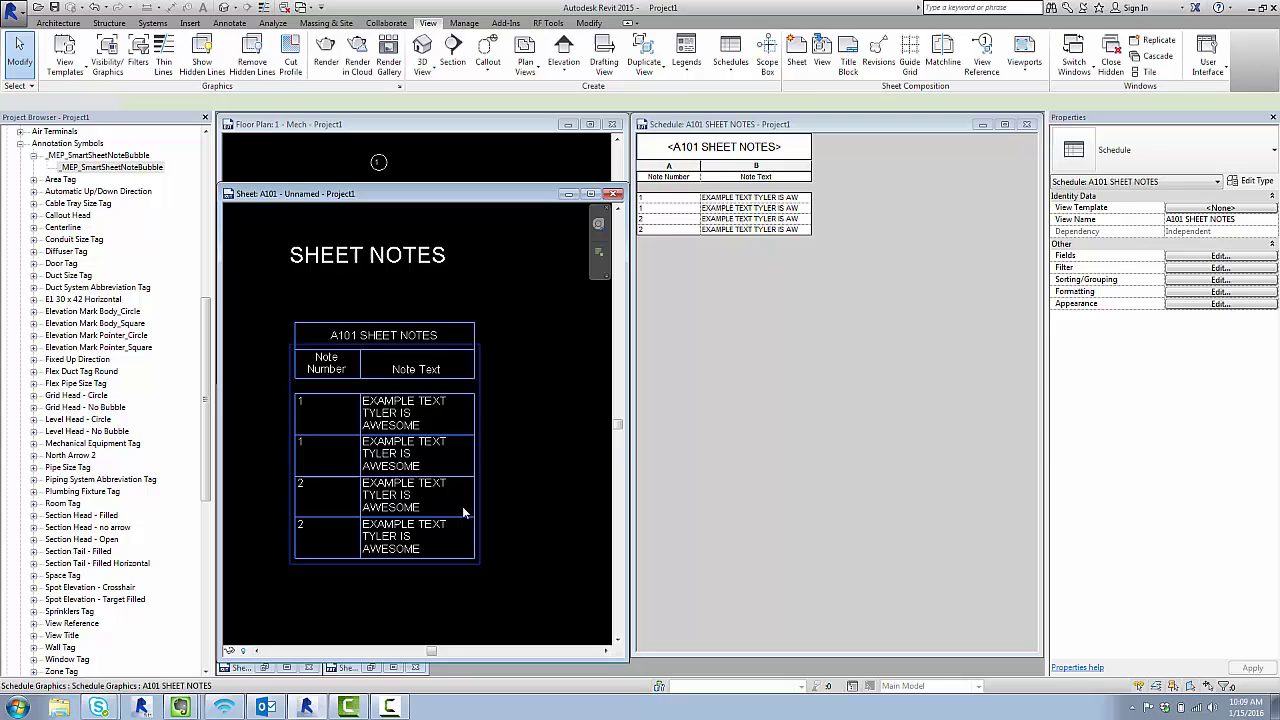
{"action": "scroll", "coordinate": [454, 457], "scroll_direction": "up", "scroll_amount": 1}
{"action": "middle_click_drag", "start_coordinate": [454, 457], "coordinate": [484, 431]}
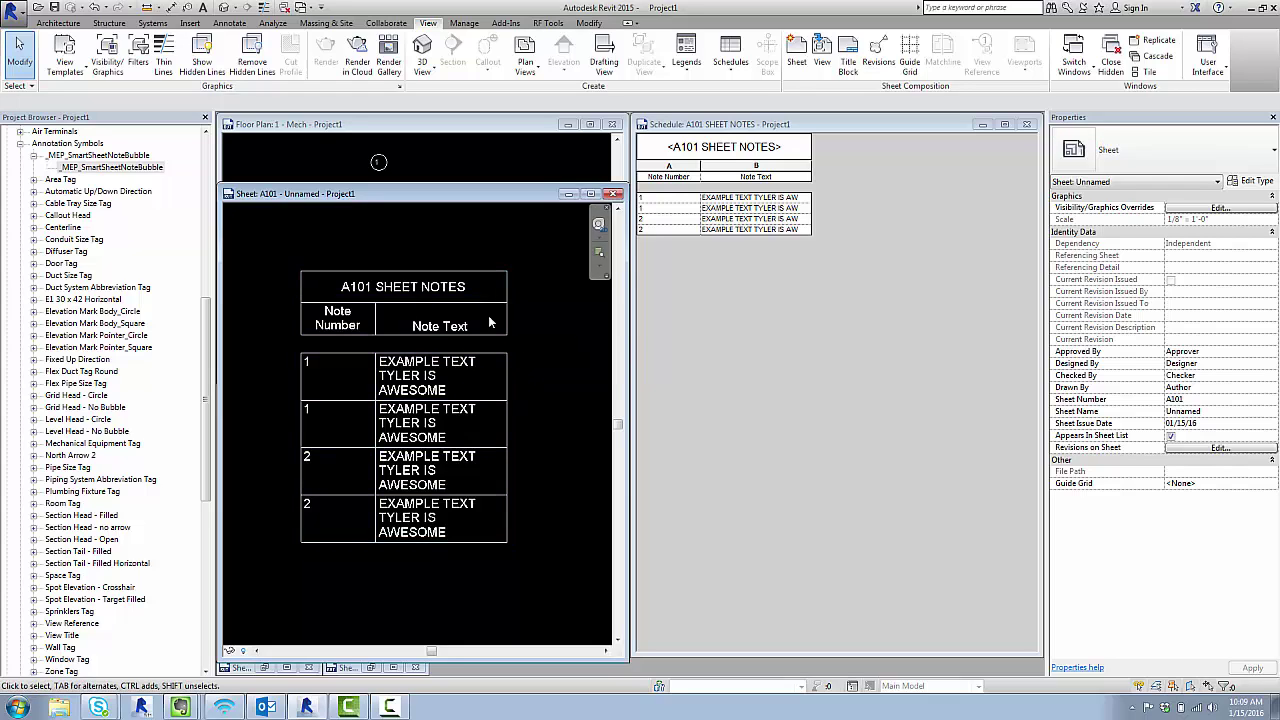
- Turn off Itemize every instance in the A101 SHEET NOTES schedule's sorting and grouping settings
{"action": "double_click", "coordinate": [384, 403]}
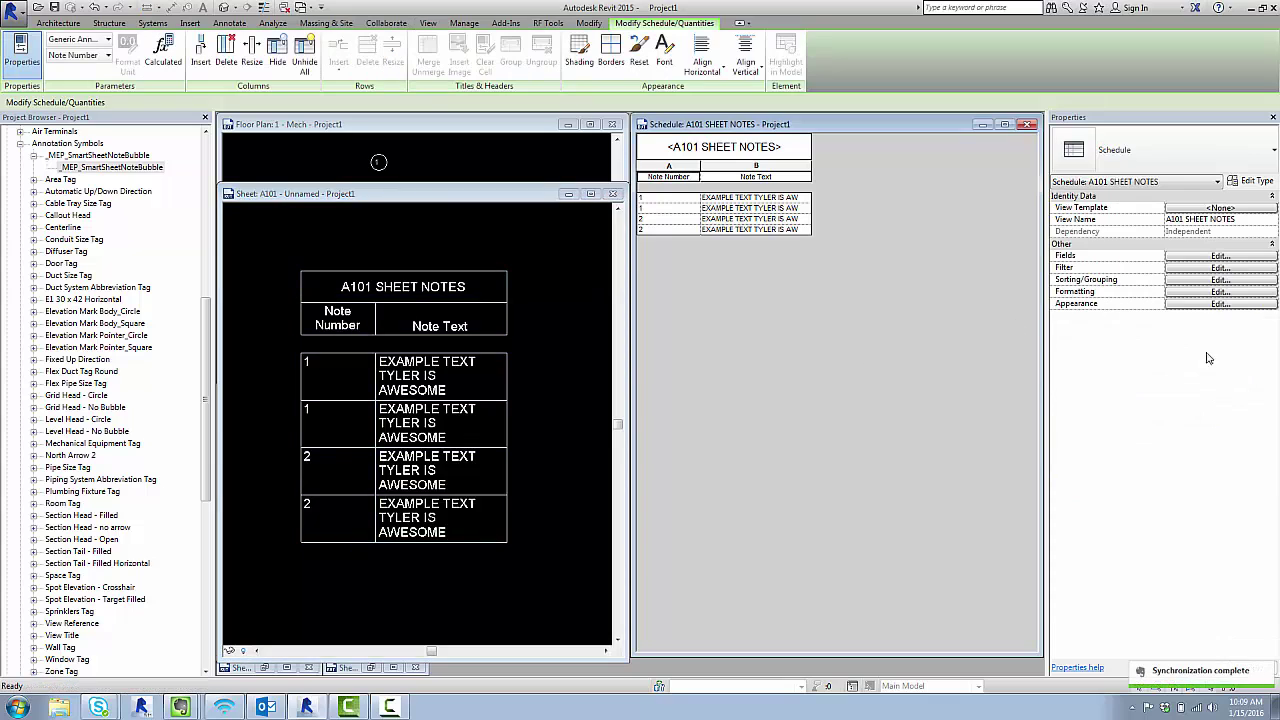
{"action": "left_click", "coordinate": [1200, 280]}
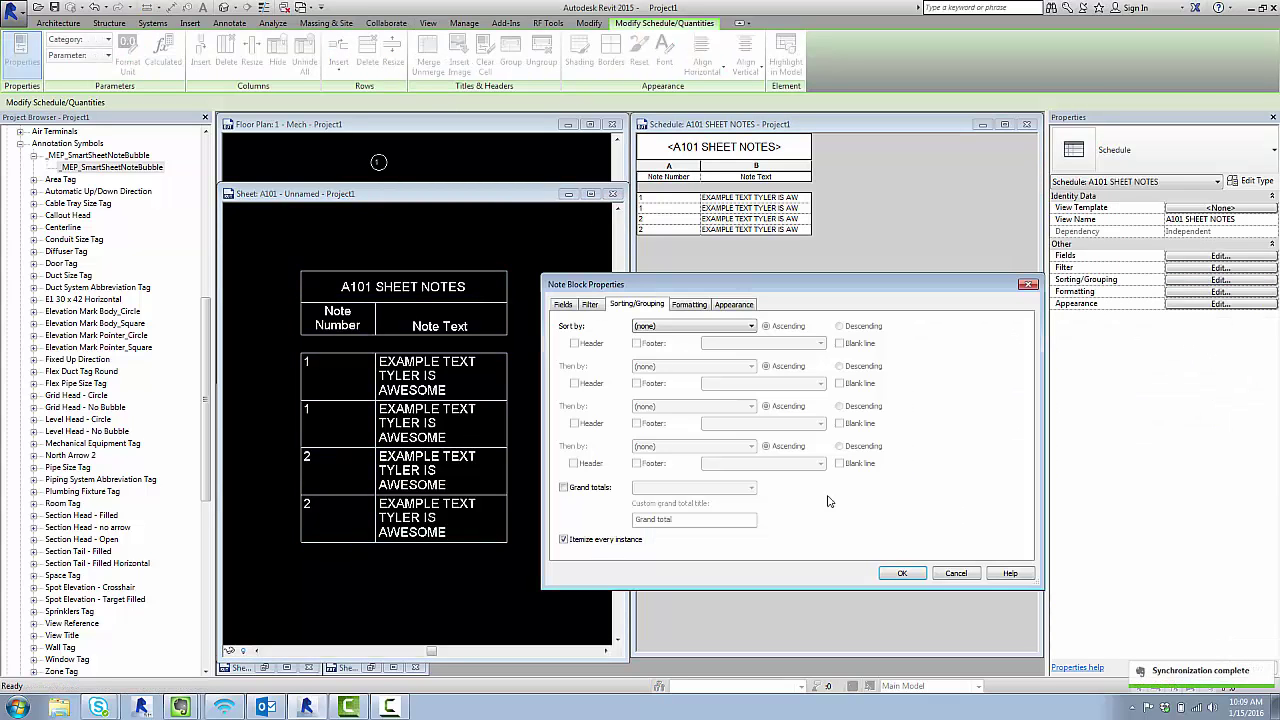
{"action": "left_click", "coordinate": [565, 541]}
{"action": "left_click", "coordinate": [565, 540]}
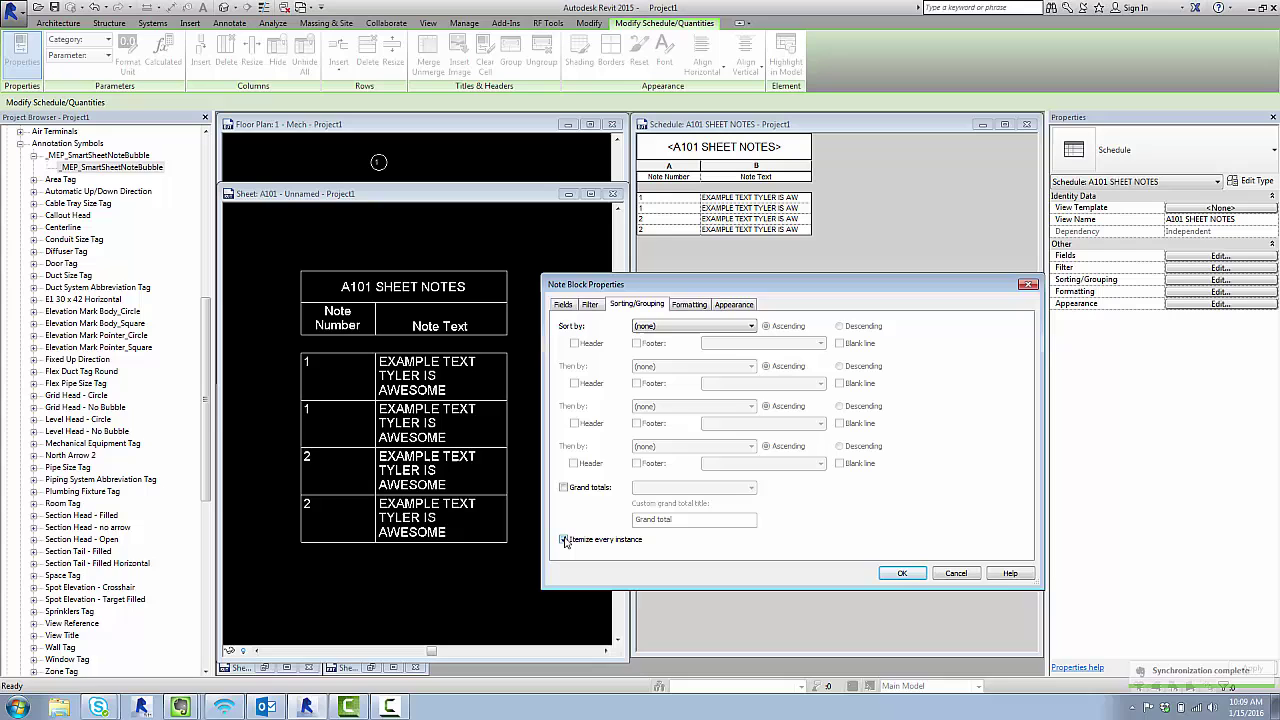
{"action": "left_click", "coordinate": [565, 541]}
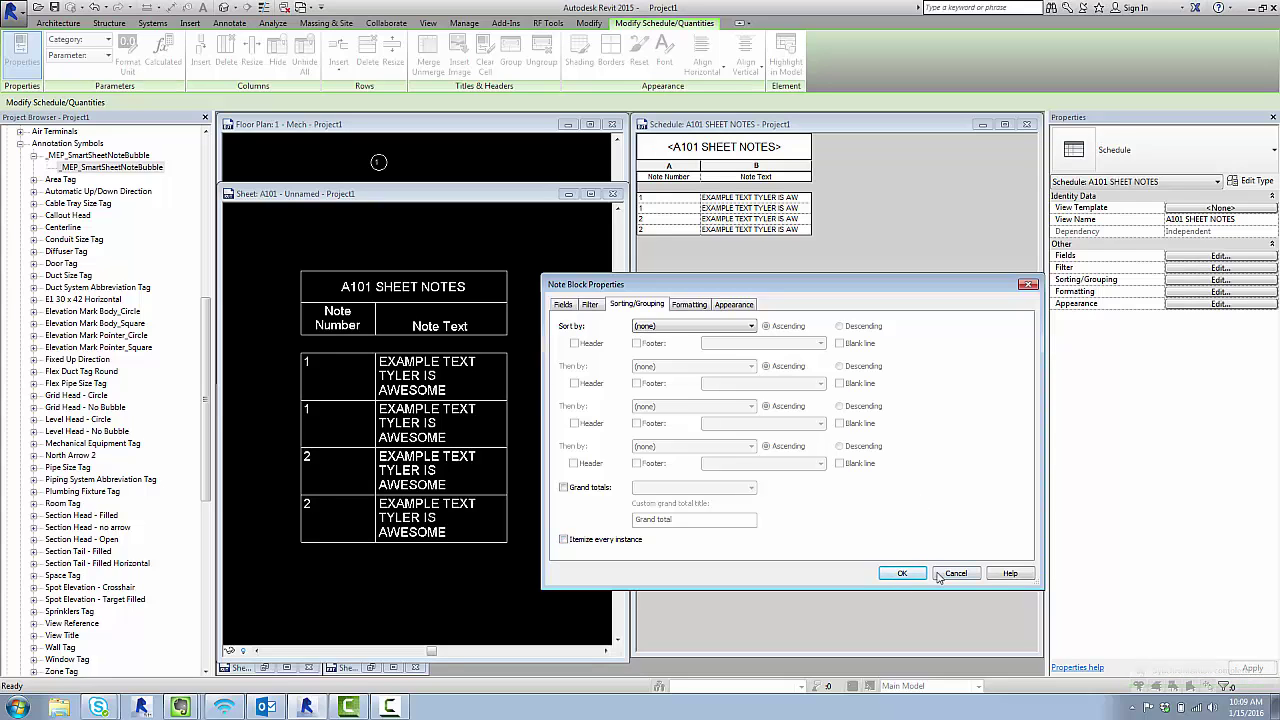
{"action": "left_click", "coordinate": [902, 574]}
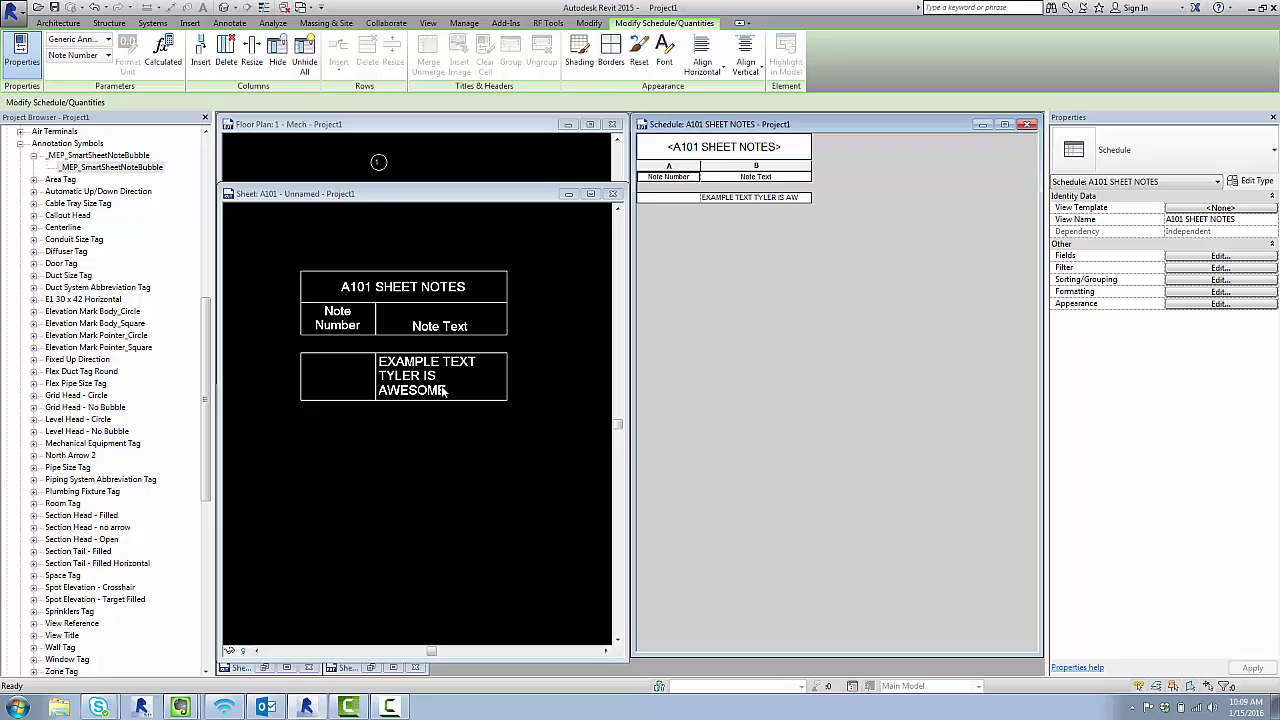
- Sort the A101 SHEET NOTES schedule by Note Number in ascending order
{"action": "left_click", "coordinate": [1200, 280]}
{"action": "left_click", "coordinate": [662, 326]}
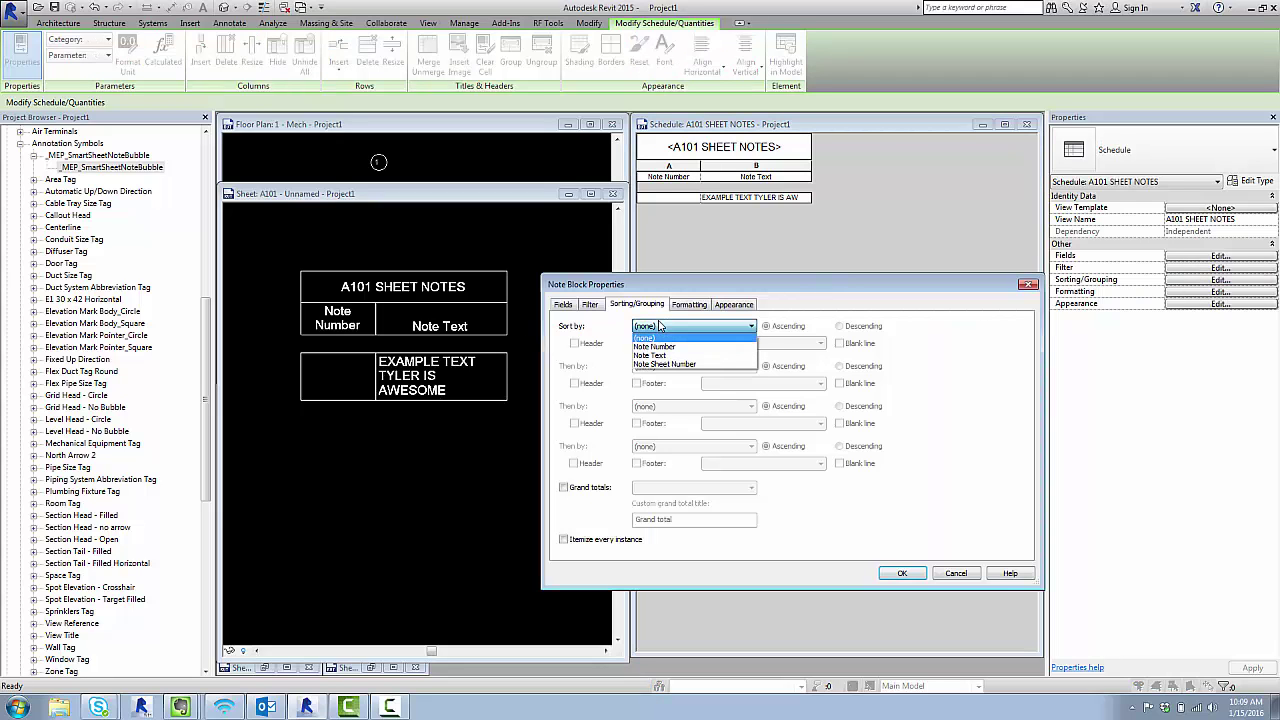
{"action": "left_click", "coordinate": [671, 347]}
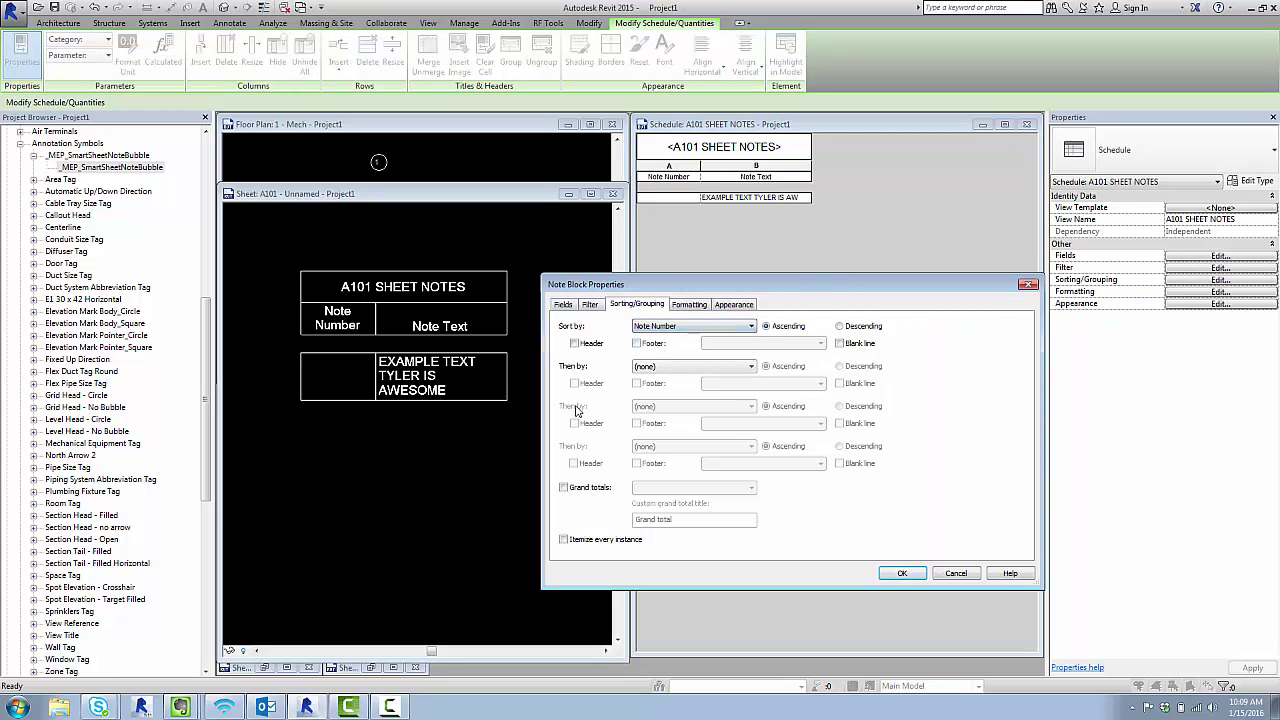
{"action": "left_click", "coordinate": [904, 574]}
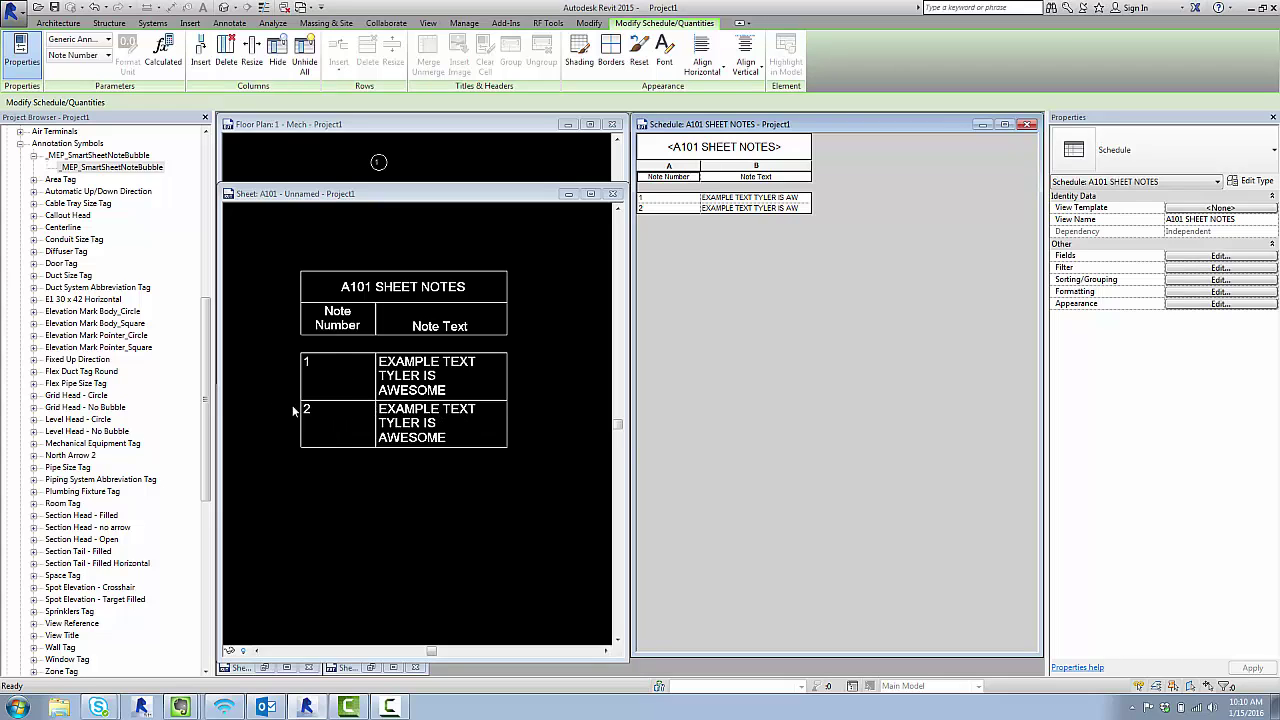
- Add a blank line between the Note Number groups of the A101 SHEET NOTES schedule
{"action": "left_click", "coordinate": [1220, 280]}
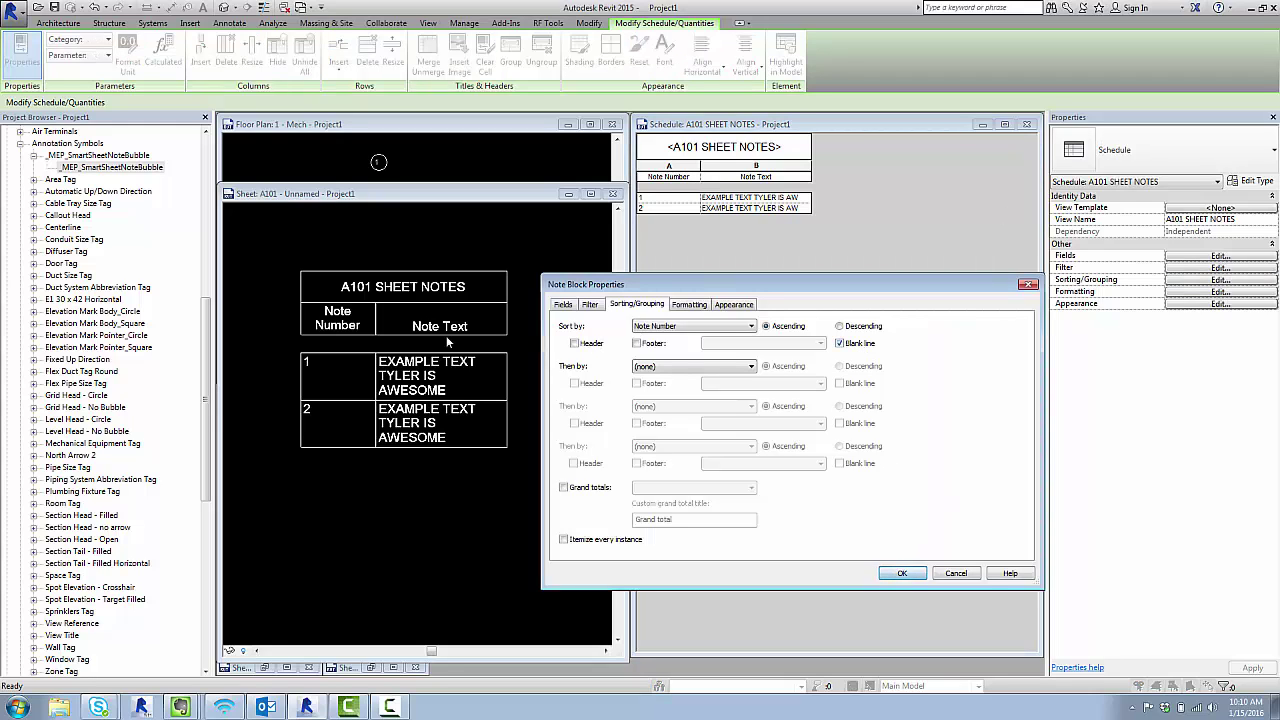
{"action": "key", "text": "Return"}
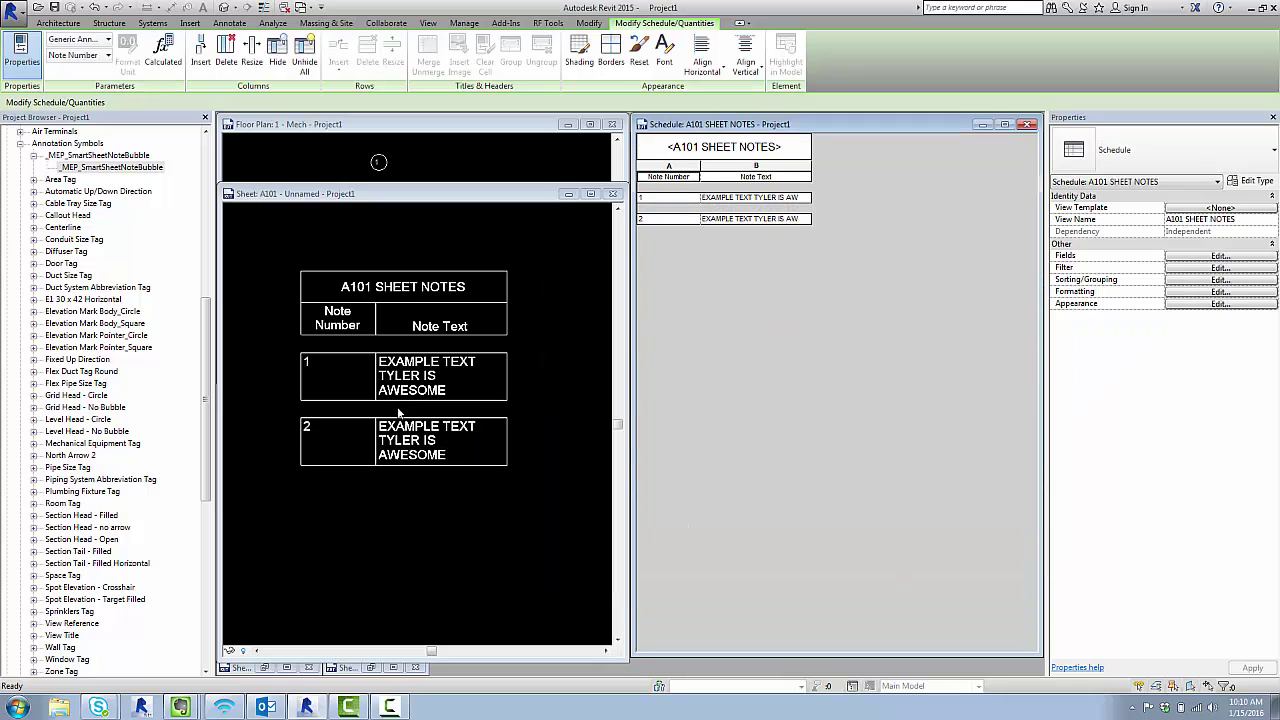
{"action": "left_click", "coordinate": [435, 308]}
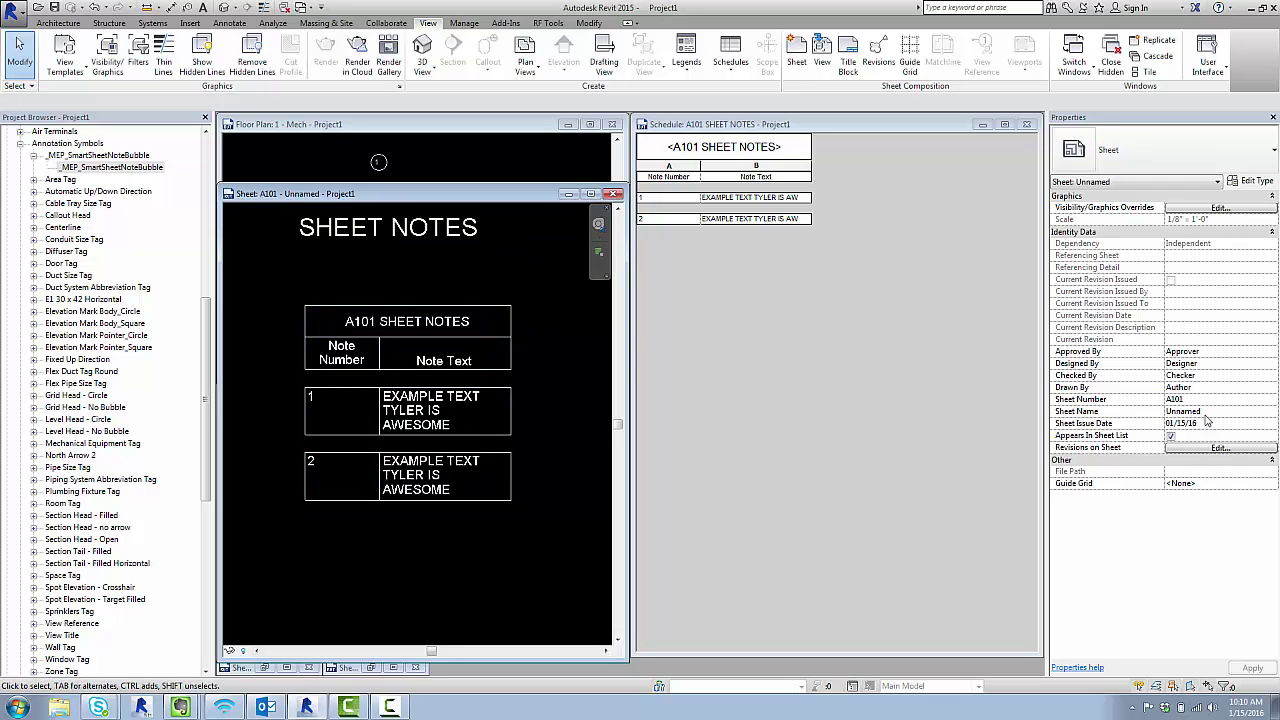
- Turn off the title and the column headers in the A101 SHEET NOTES schedule's appearance settings
{"action": "left_click", "coordinate": [830, 328]}
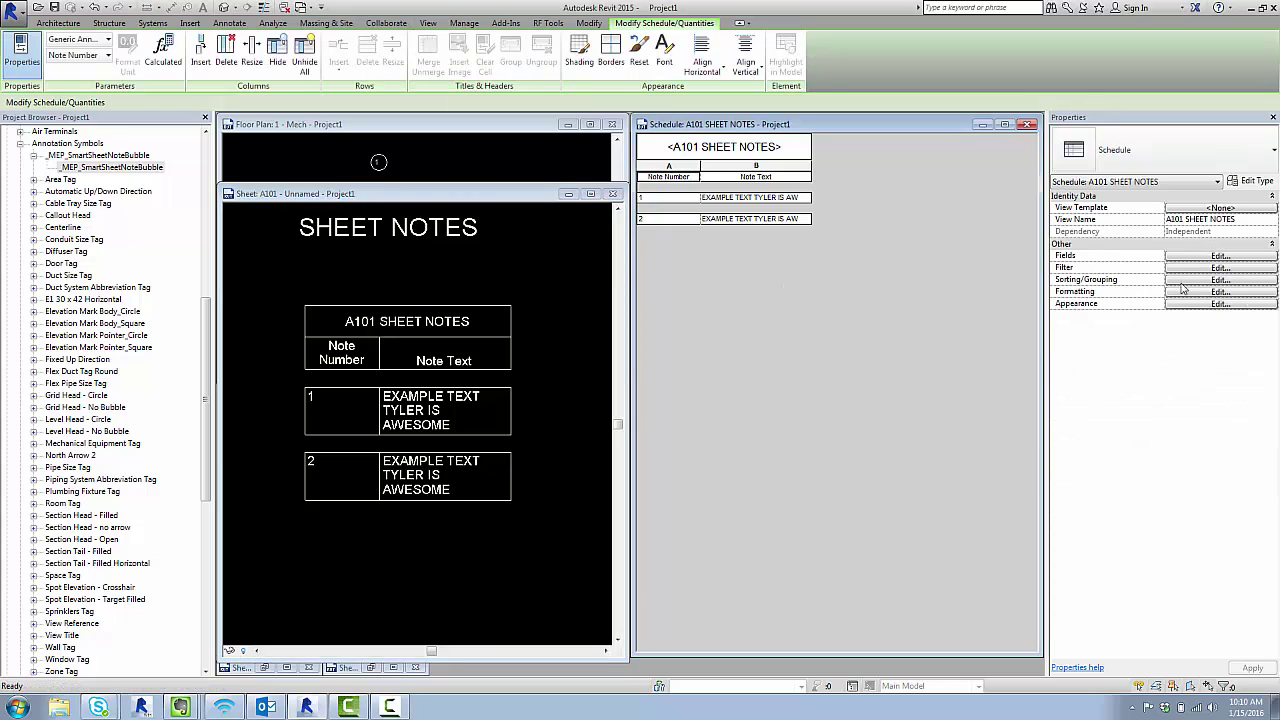
{"action": "left_click", "coordinate": [1191, 294]}
{"action": "left_click", "coordinate": [734, 303]}
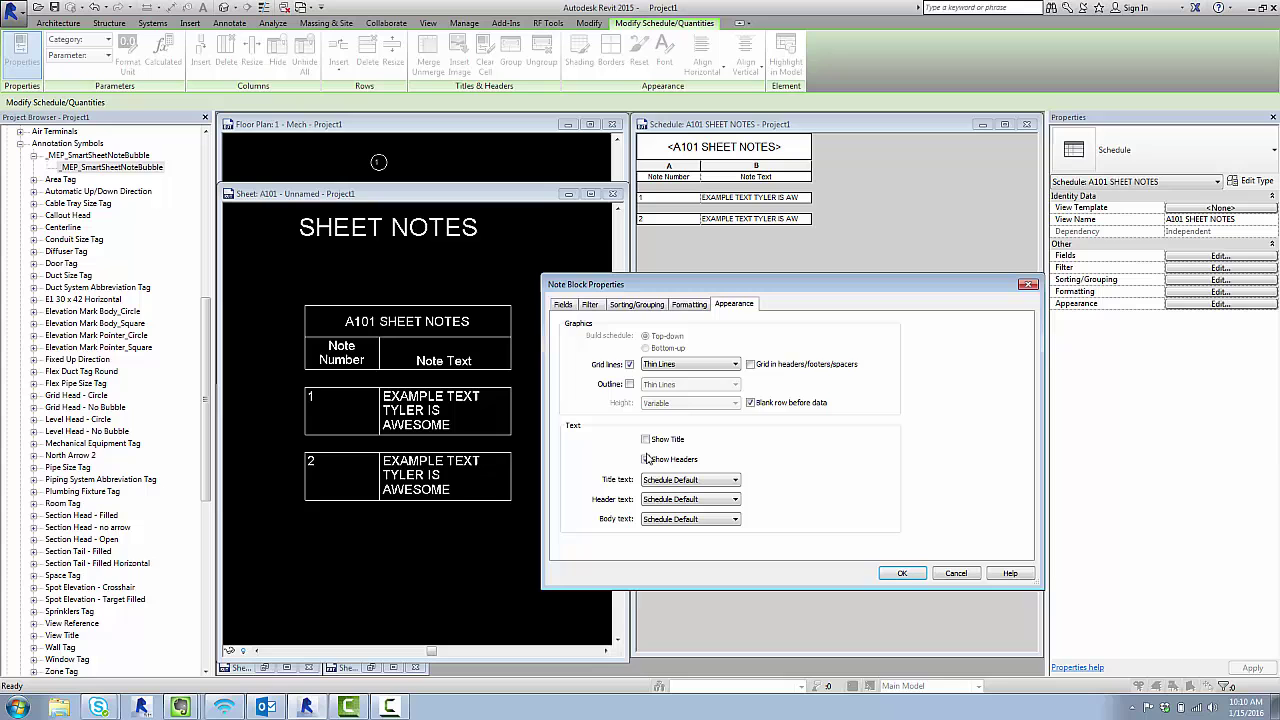
{"action": "left_click", "coordinate": [902, 577]}
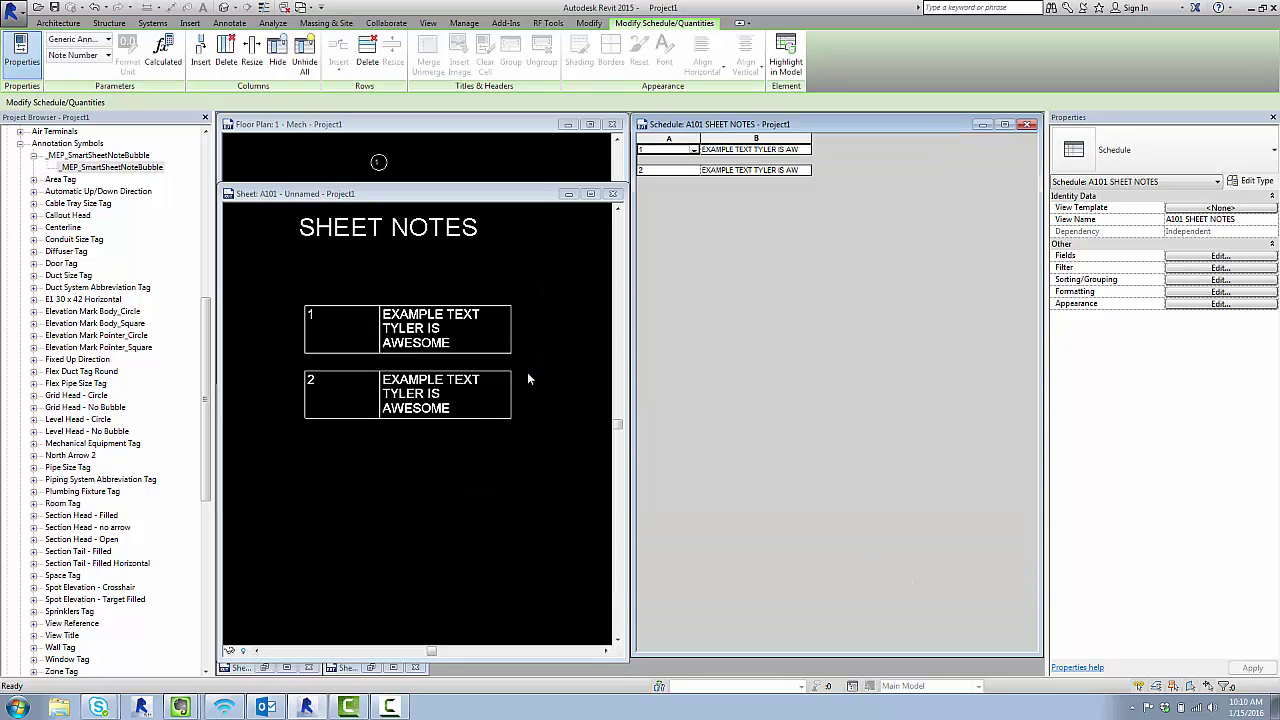
{"action": "left_click", "coordinate": [451, 437]}
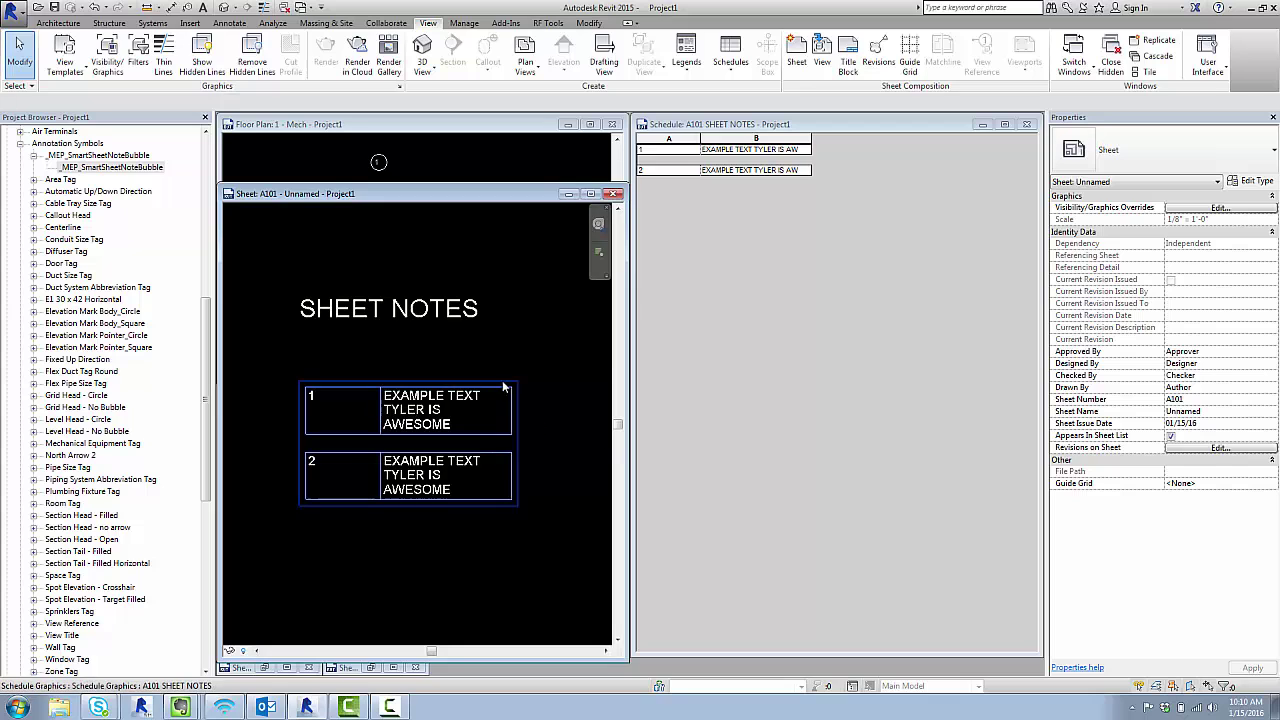
- Set the alignment of the Note Number field to Center in the A101 SHEET NOTES schedule
{"action": "left_click", "coordinate": [790, 278]}
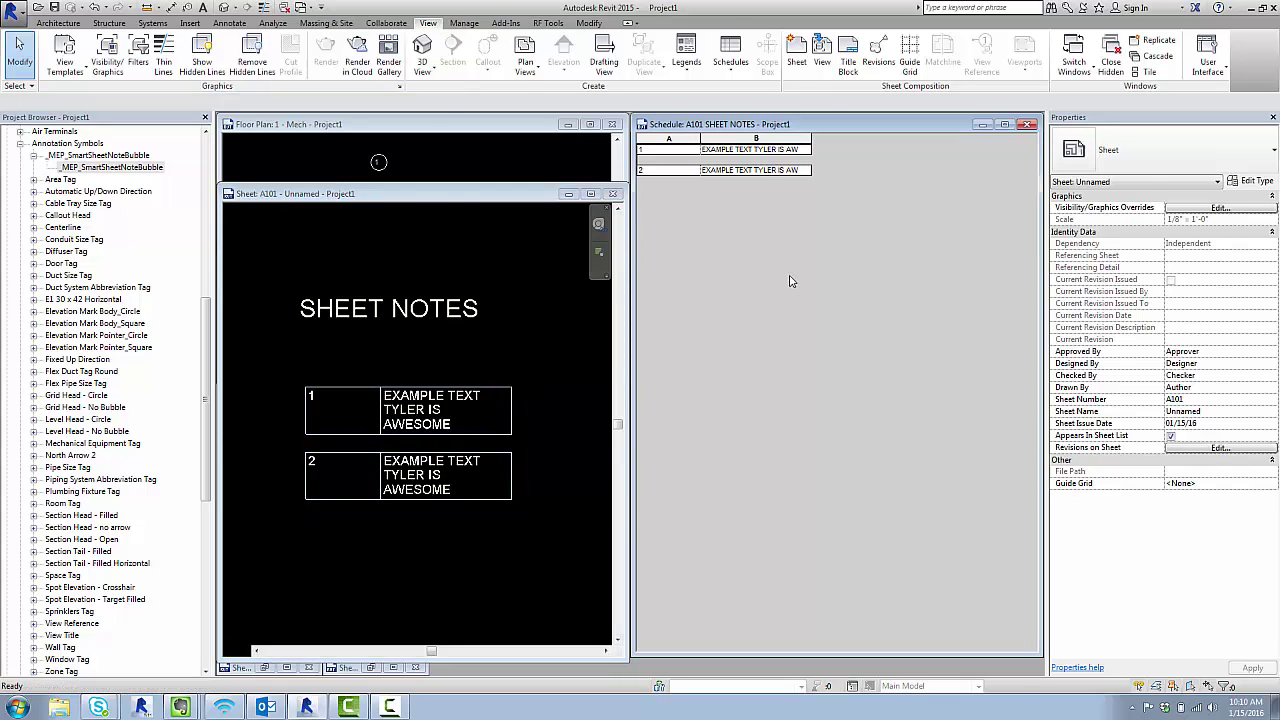
{"action": "left_click", "coordinate": [1219, 292]}
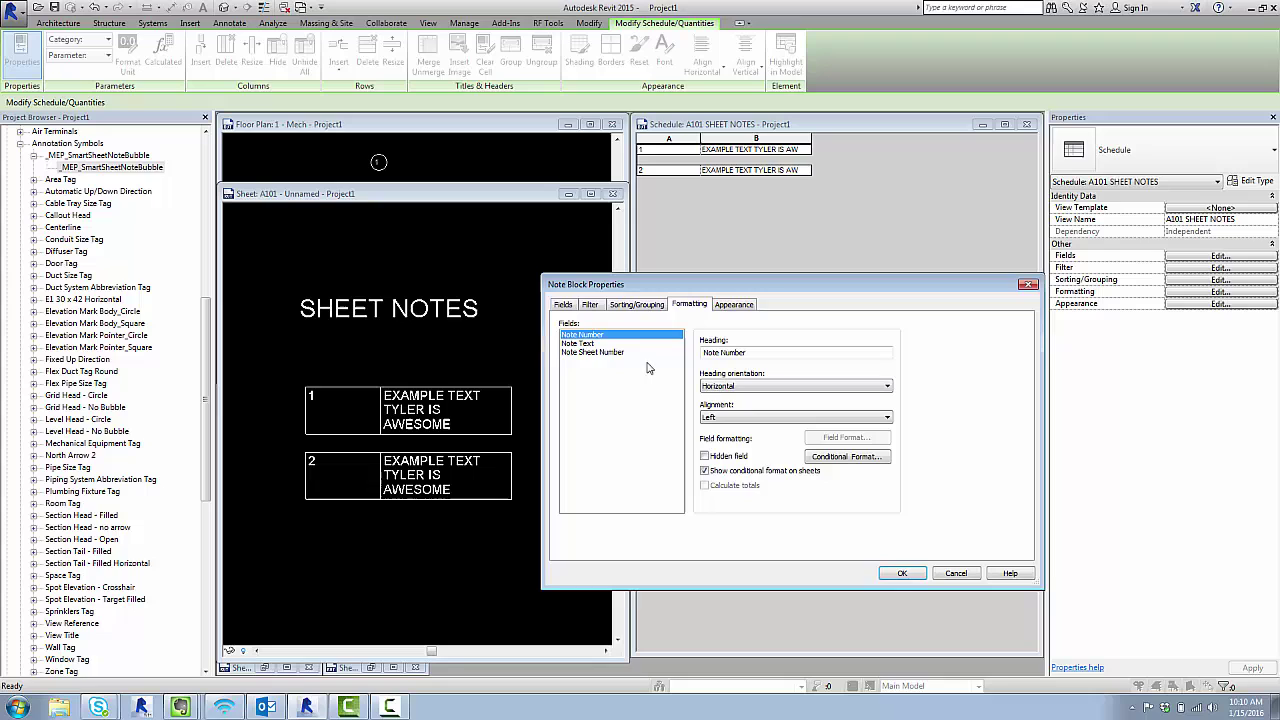
{"action": "left_click", "coordinate": [592, 344], "text": "shift"}
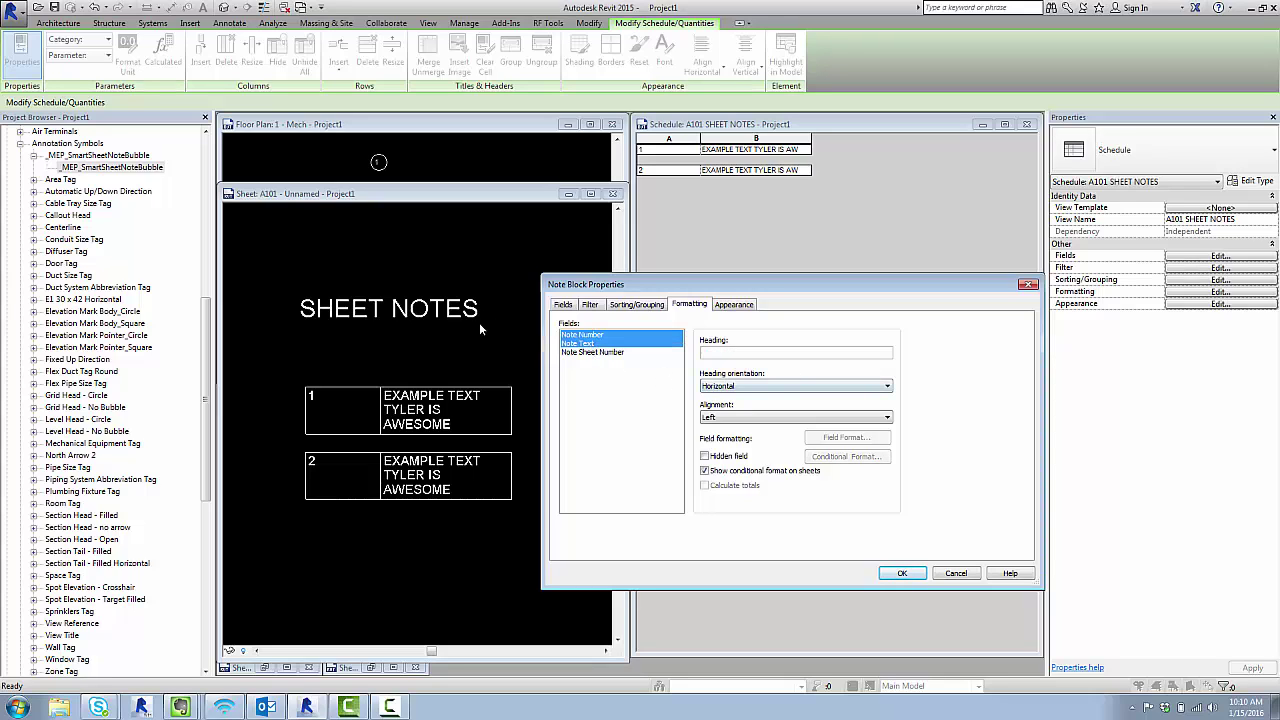
{"action": "left_click", "coordinate": [600, 334]}
{"action": "left_click", "coordinate": [730, 417]}
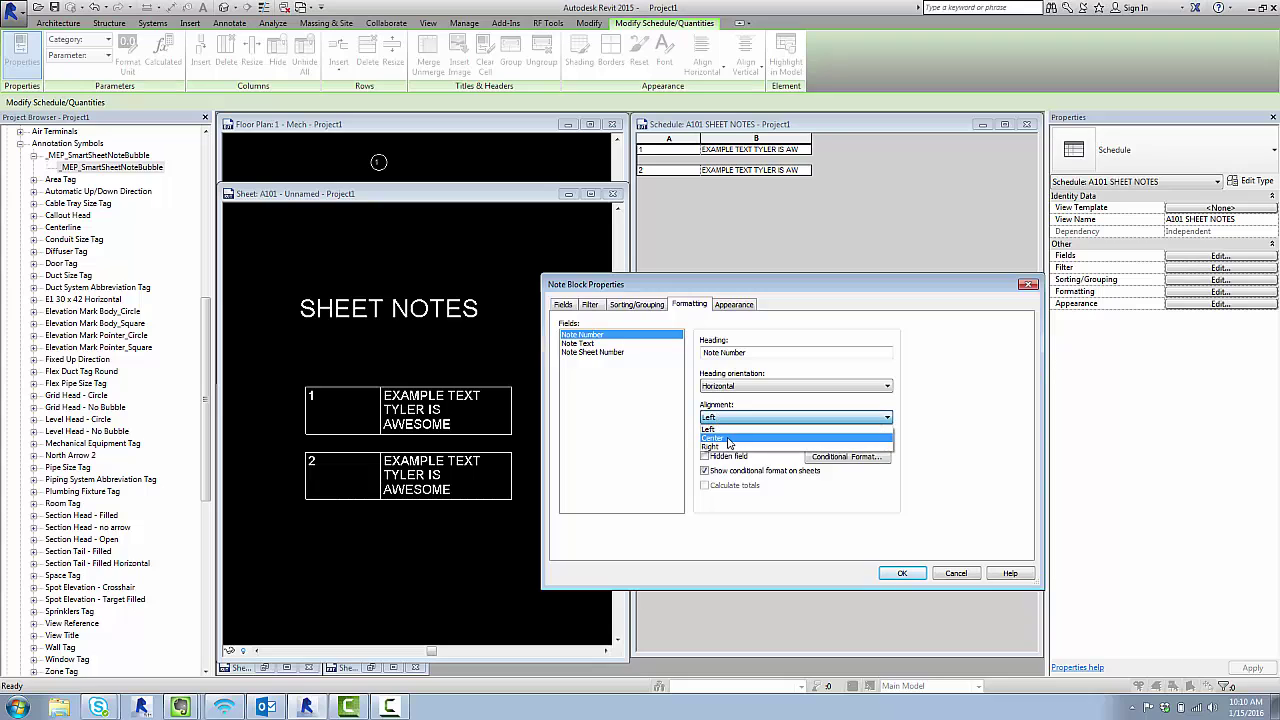
{"action": "left_click", "coordinate": [730, 438]}
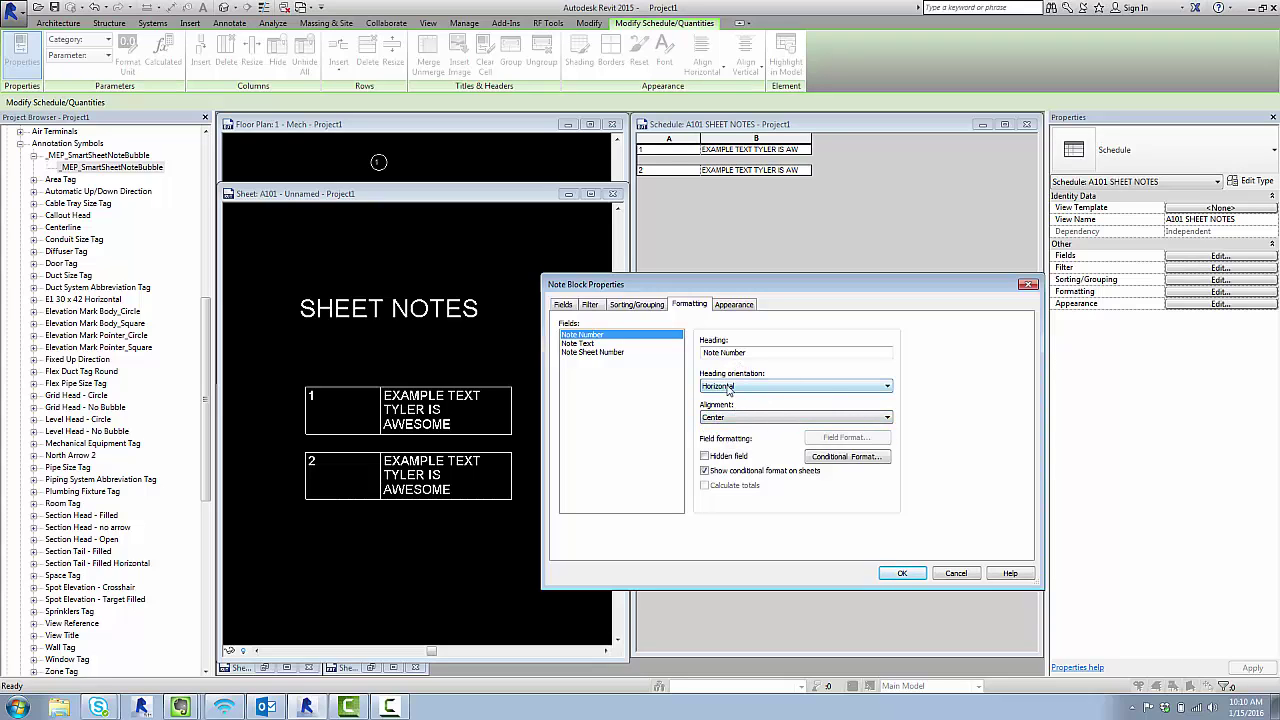
{"action": "left_click", "coordinate": [736, 386]}
{"action": "left_click", "coordinate": [740, 386]}
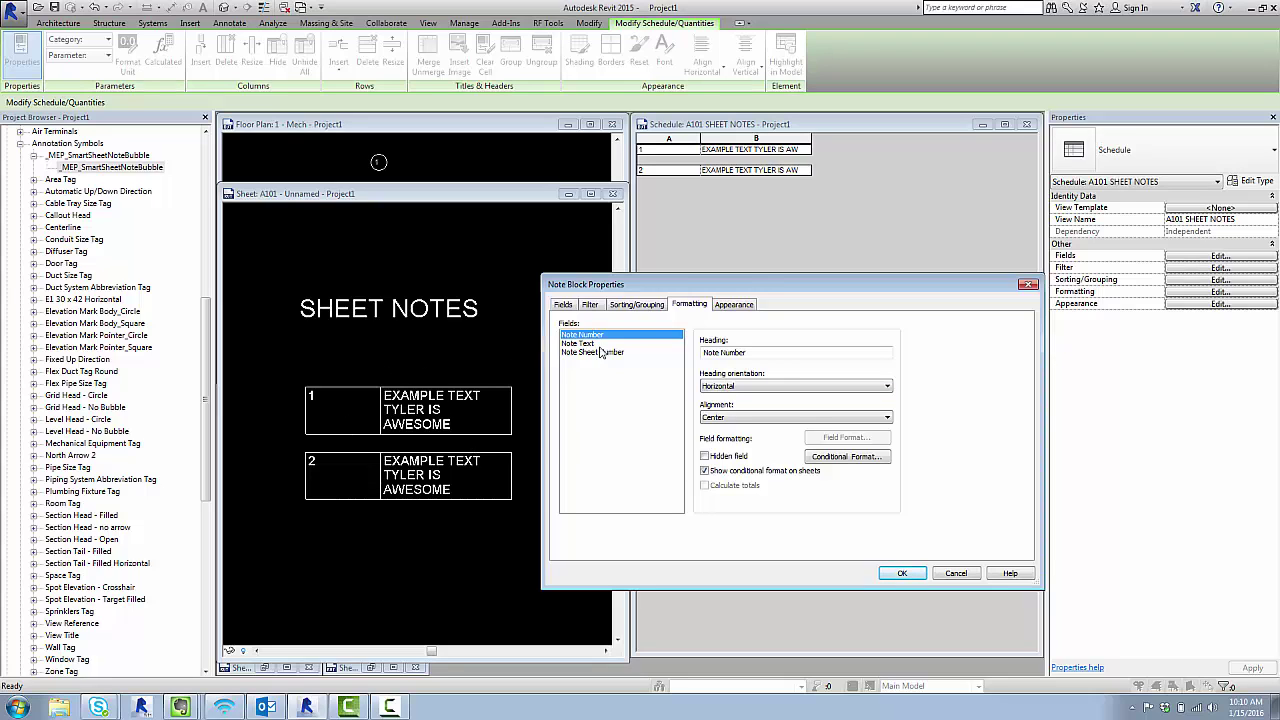
- Turn off the grid lines of the A101 SHEET NOTES schedule and apply the property changes
{"action": "left_click", "coordinate": [735, 305]}
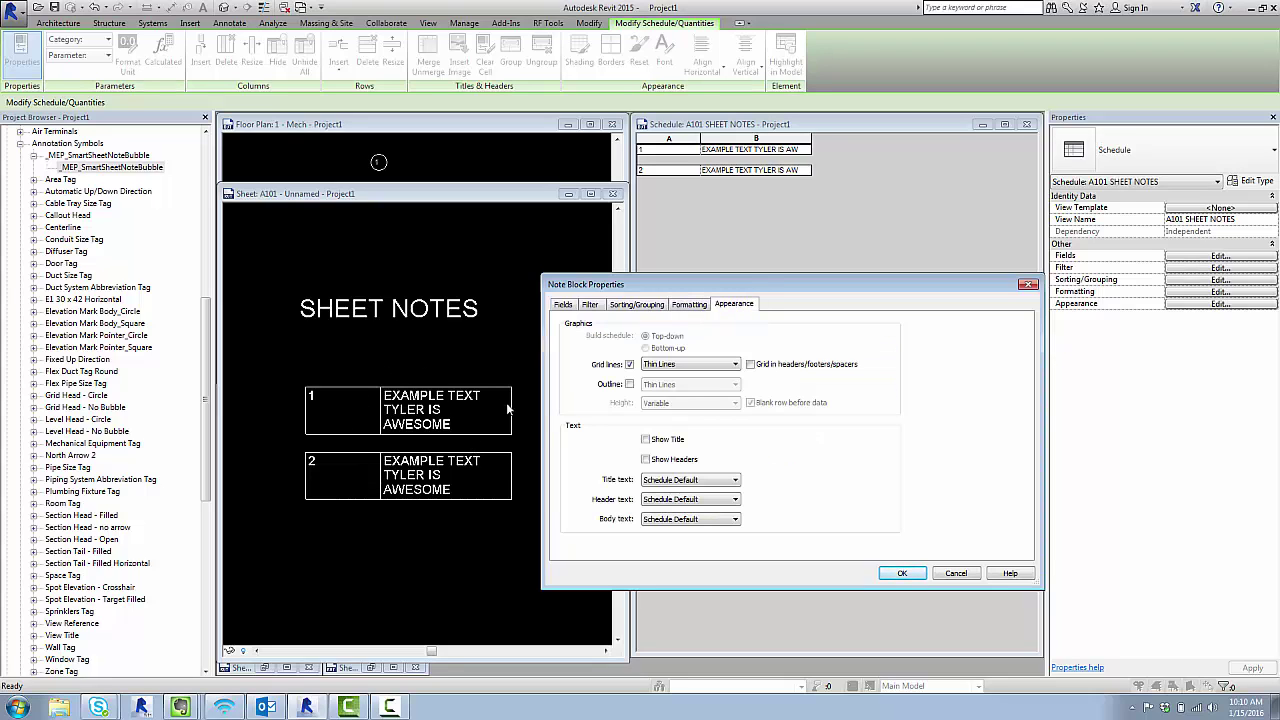
{"action": "left_click", "coordinate": [629, 364]}
{"action": "left_click", "coordinate": [902, 573]}
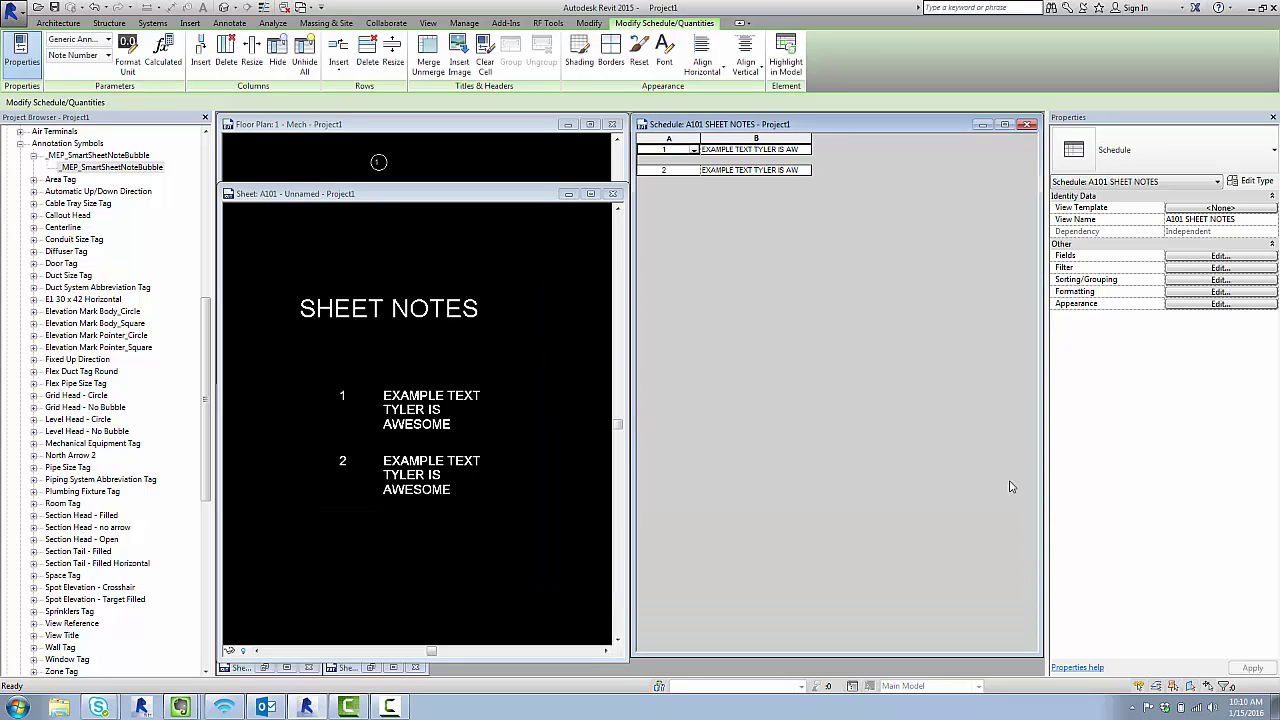
- Widen the note text column of the schedule on sheet A101 and move the schedule closer beneath the SHEET NOTES title
{"action": "left_click", "coordinate": [443, 450]}
{"action": "scroll", "coordinate": [393, 443], "scroll_direction": "down", "scroll_amount": 1}
{"action": "left_click_drag", "start_coordinate": [484, 384], "coordinate": [556, 384]}
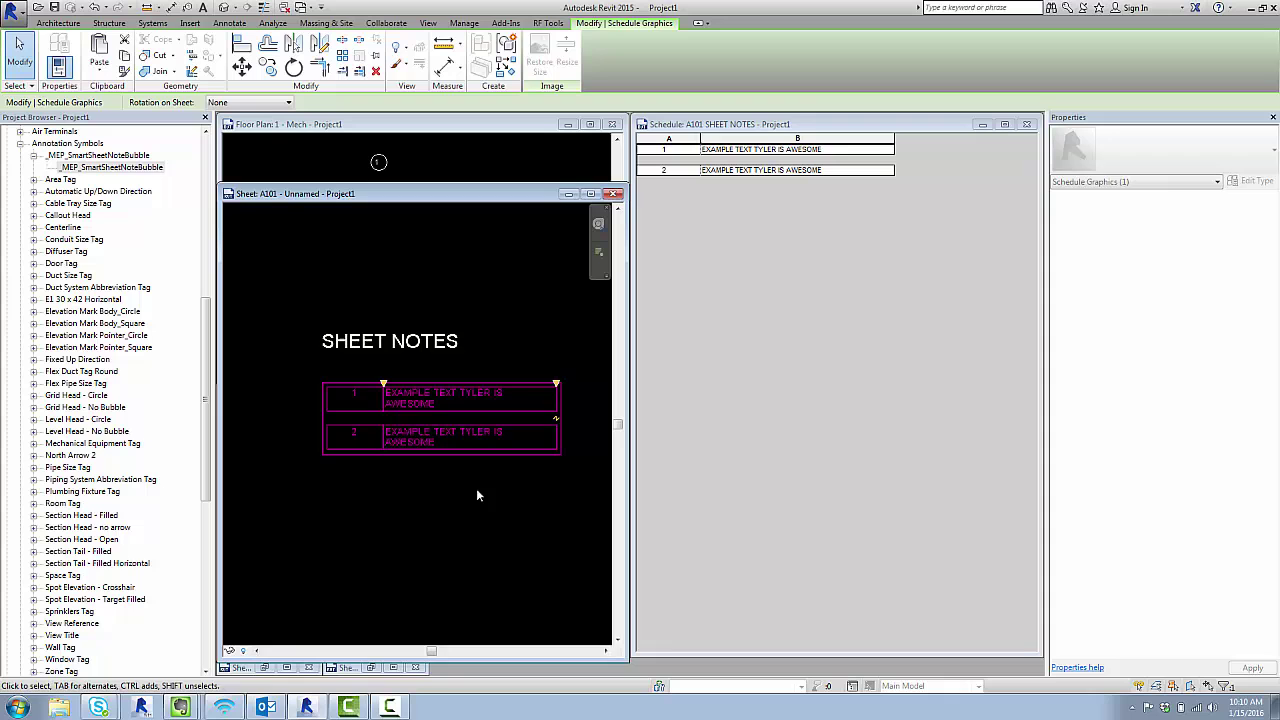
{"action": "middle_click_drag", "start_coordinate": [399, 410], "coordinate": [368, 431]}
{"action": "scroll", "coordinate": [380, 426], "scroll_direction": "up", "scroll_amount": 1}
{"action": "left_click_drag", "start_coordinate": [380, 428], "coordinate": [357, 418]}
{"action": "key", "text": "Escape"}
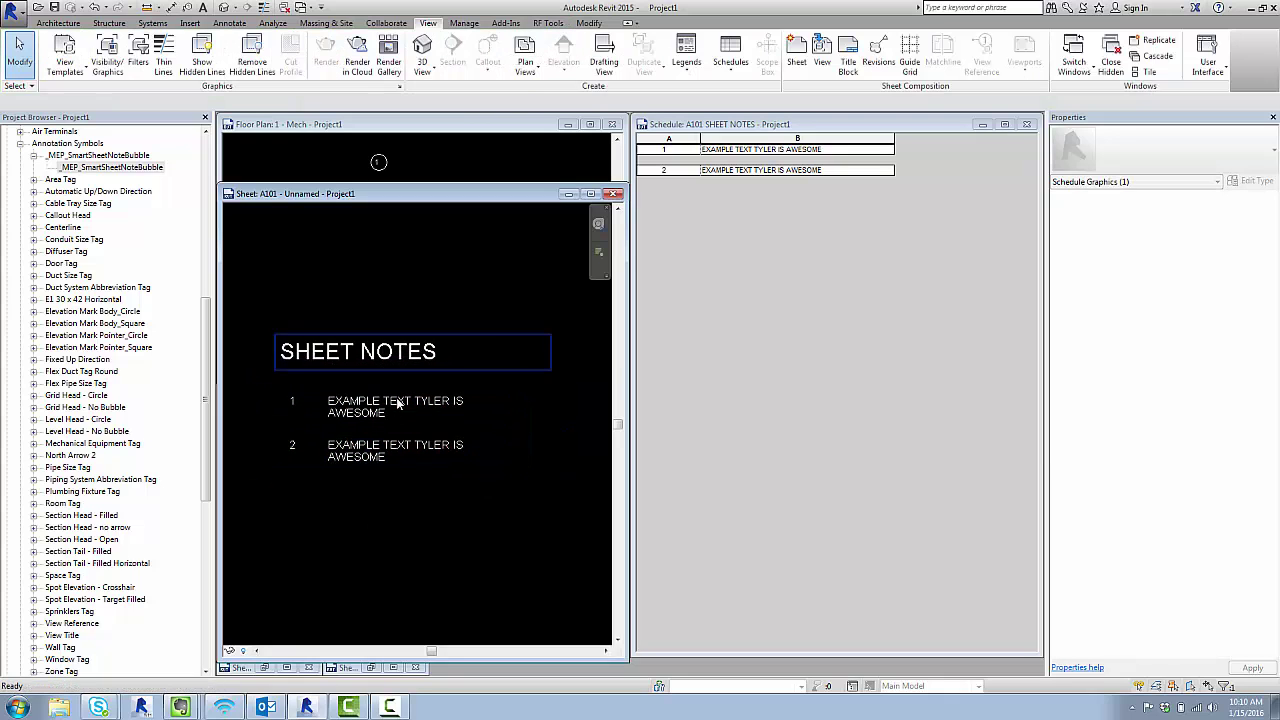
- Copy the upper number 2 note bubble to its left in the Mech floor plan and set the copy's note number to 3
{"action": "scroll", "coordinate": [434, 419], "scroll_direction": "down", "scroll_amount": 4}
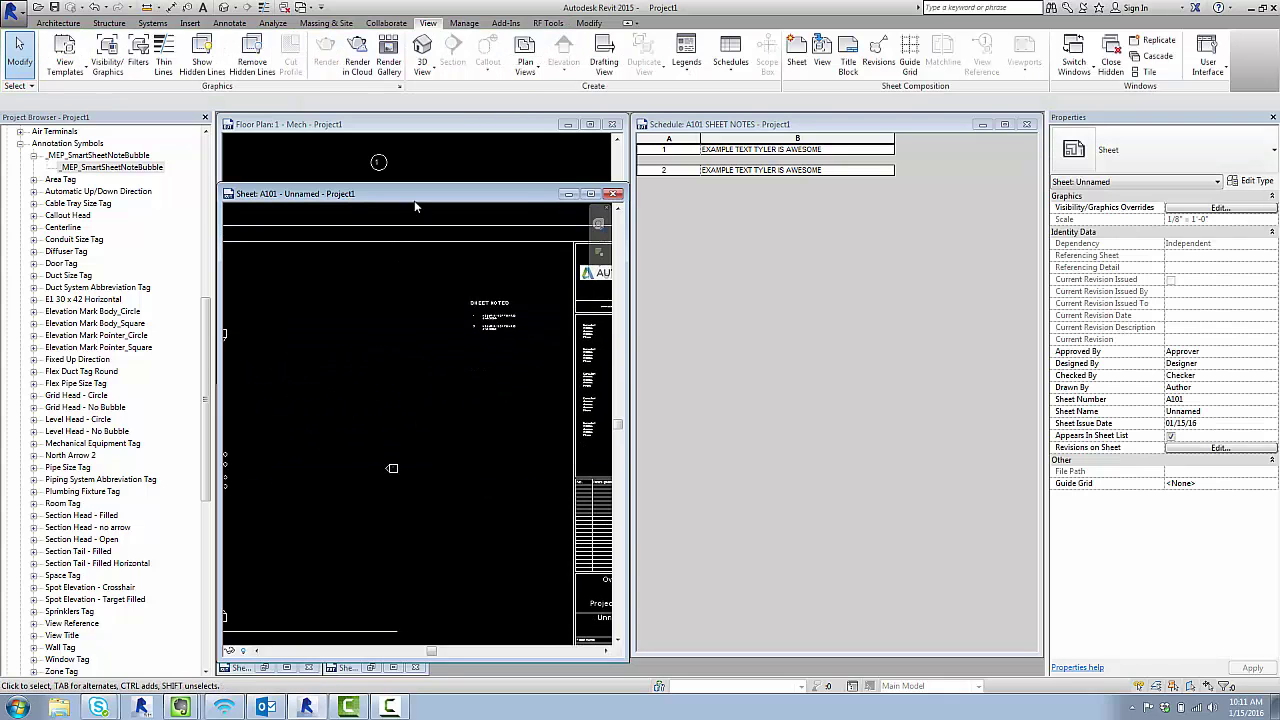
{"action": "left_click", "coordinate": [434, 174]}
{"action": "scroll", "coordinate": [398, 222], "scroll_direction": "up", "scroll_amount": 2}
{"action": "left_click", "coordinate": [372, 276]}
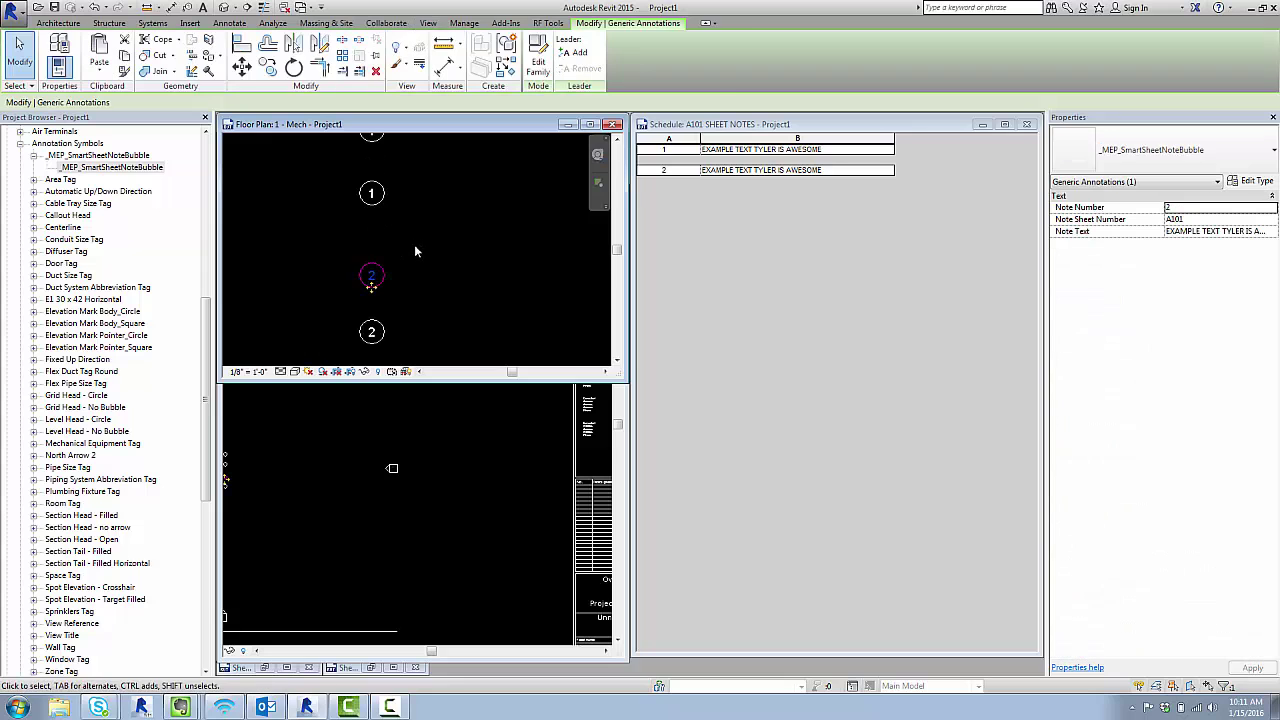
{"action": "key", "text": "c"}
{"action": "key", "text": "o"}
{"action": "left_click", "coordinate": [359, 287]}
{"action": "left_click", "coordinate": [257, 292]}
{"action": "left_click", "coordinate": [271, 278]}
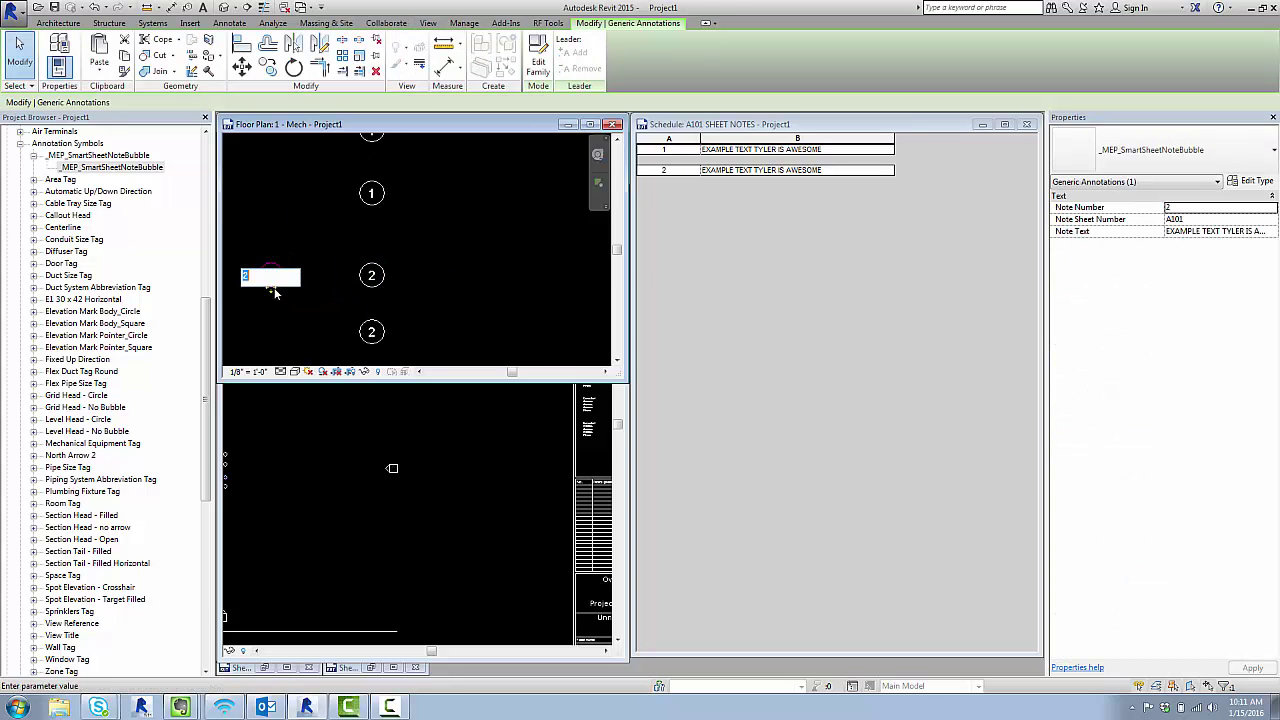
{"action": "type", "text": "3"}
{"action": "left_click", "coordinate": [342, 294]}
{"action": "left_click", "coordinate": [342, 298]}
- Select the notes schedule beneath the SHEET NOTES title on sheet A101
{"action": "left_click", "coordinate": [489, 430]}
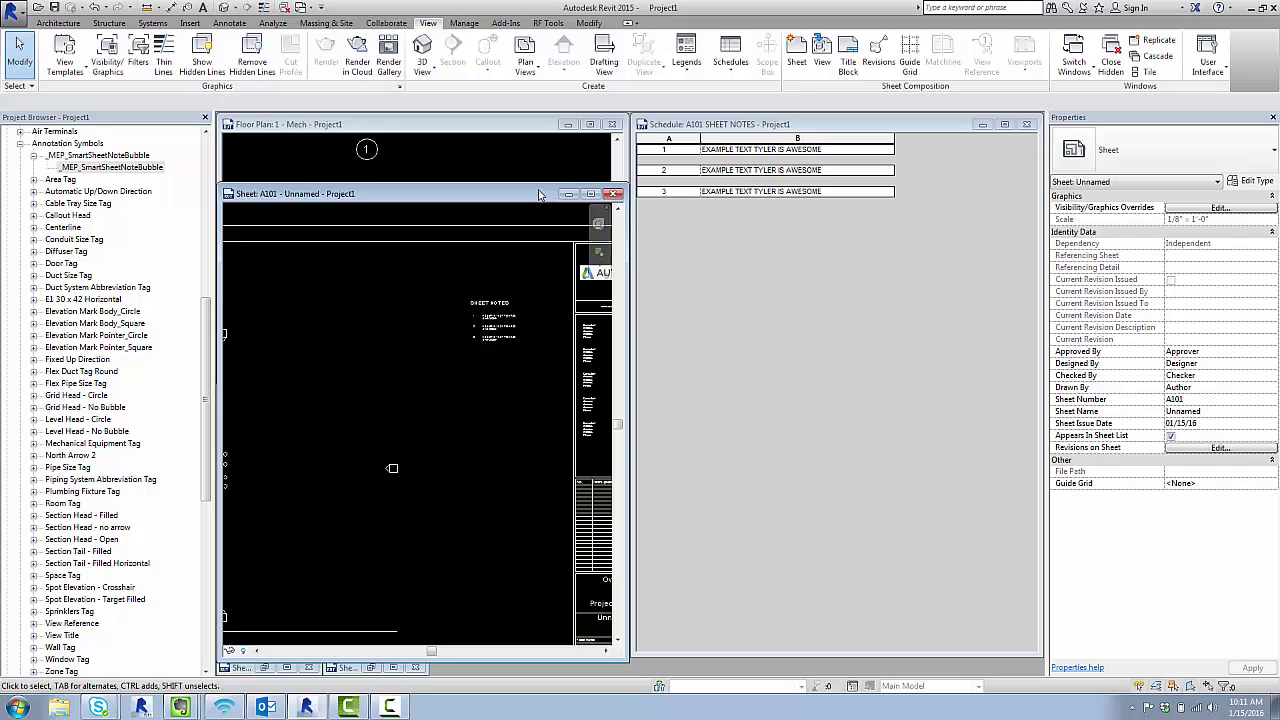
{"action": "scroll", "coordinate": [506, 317], "scroll_direction": "up", "scroll_amount": 5}
{"action": "left_click", "coordinate": [517, 300]}
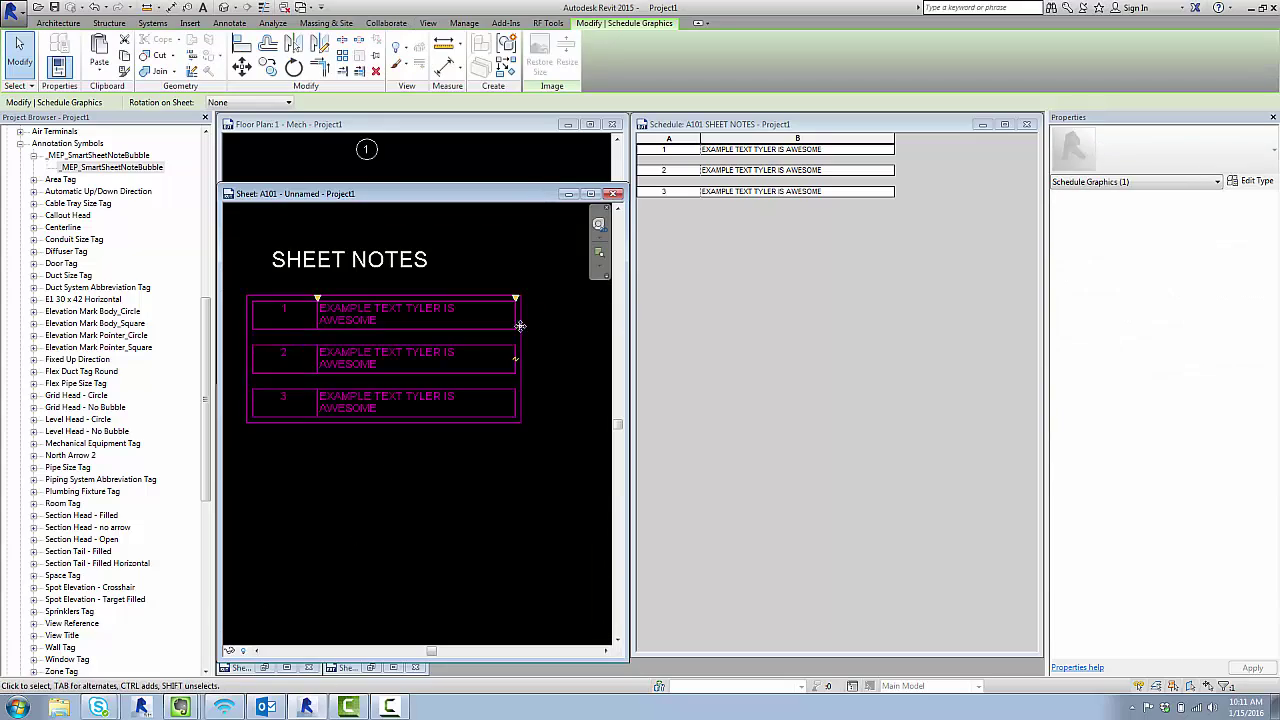